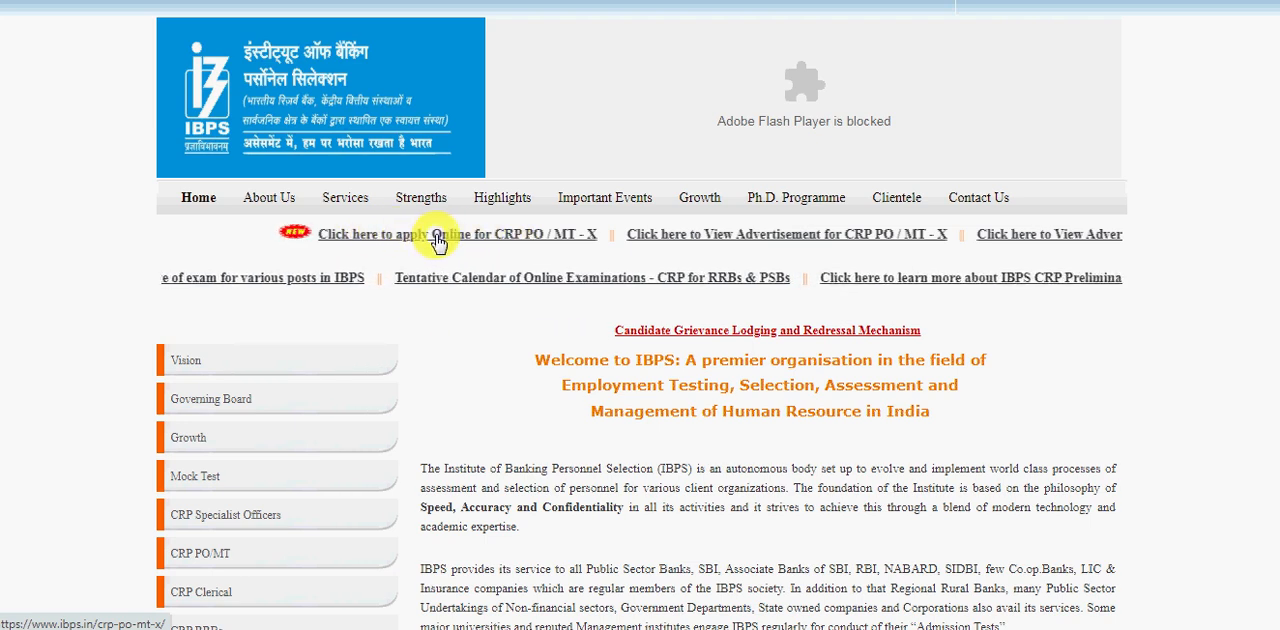
Open the online application for CRP PO/MT-X and start a new registration.
left_click(437, 238)
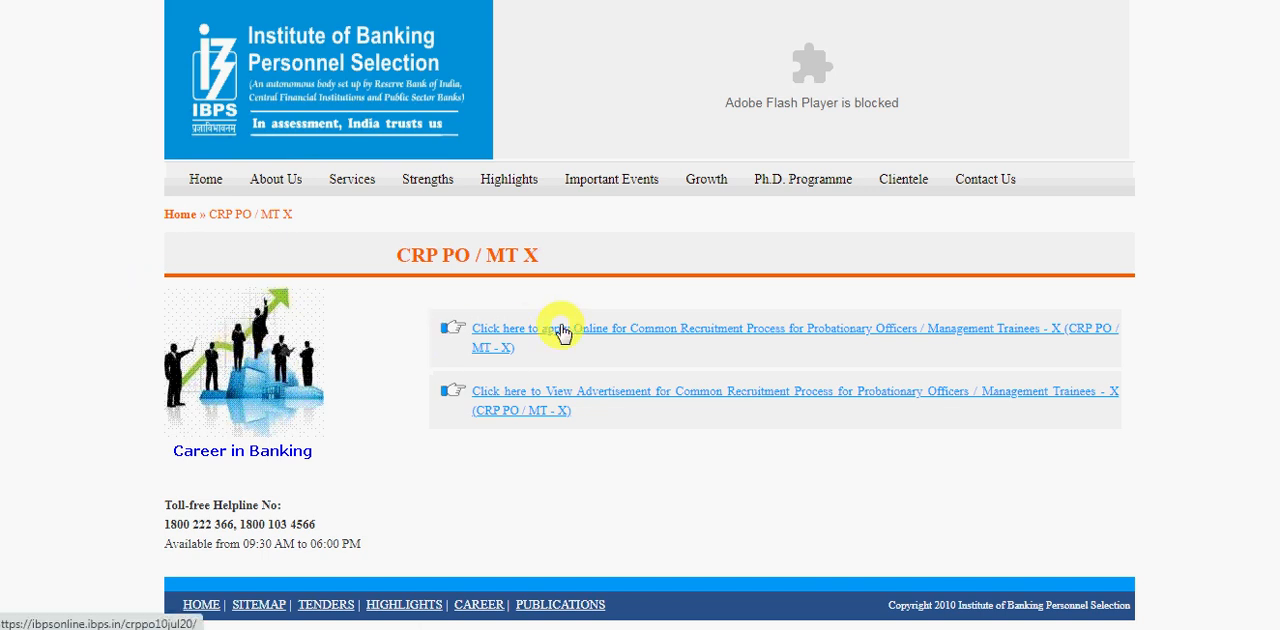
left_click(667, 336)
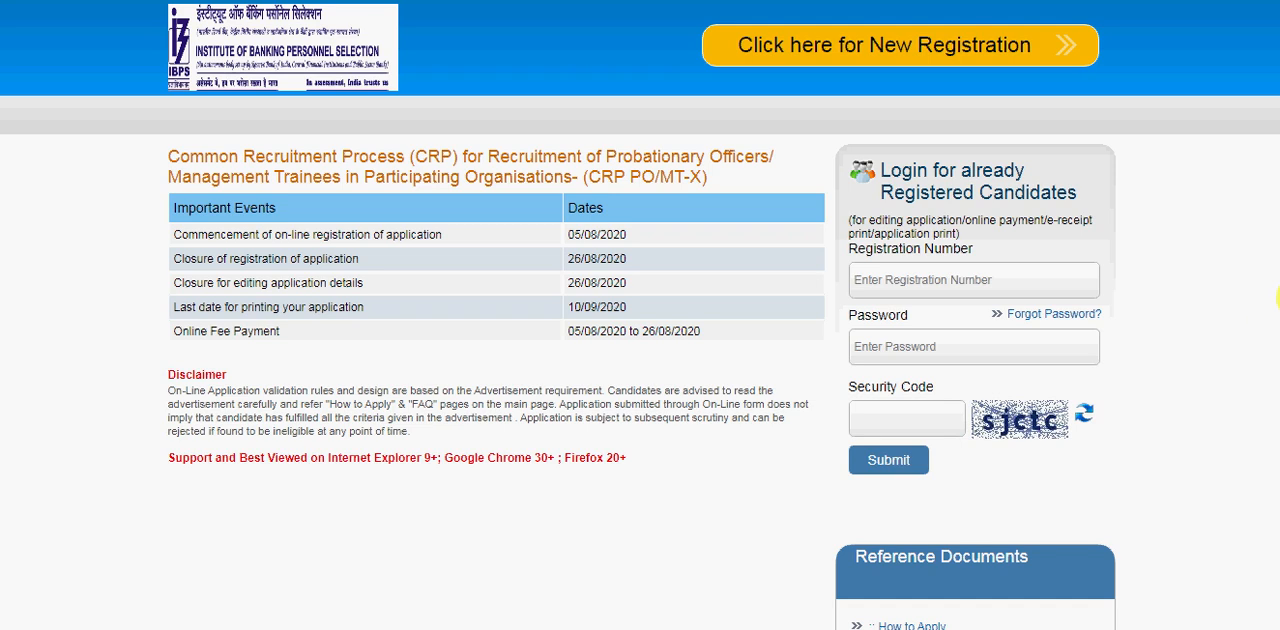
scroll(1278, 297, "down", 3)
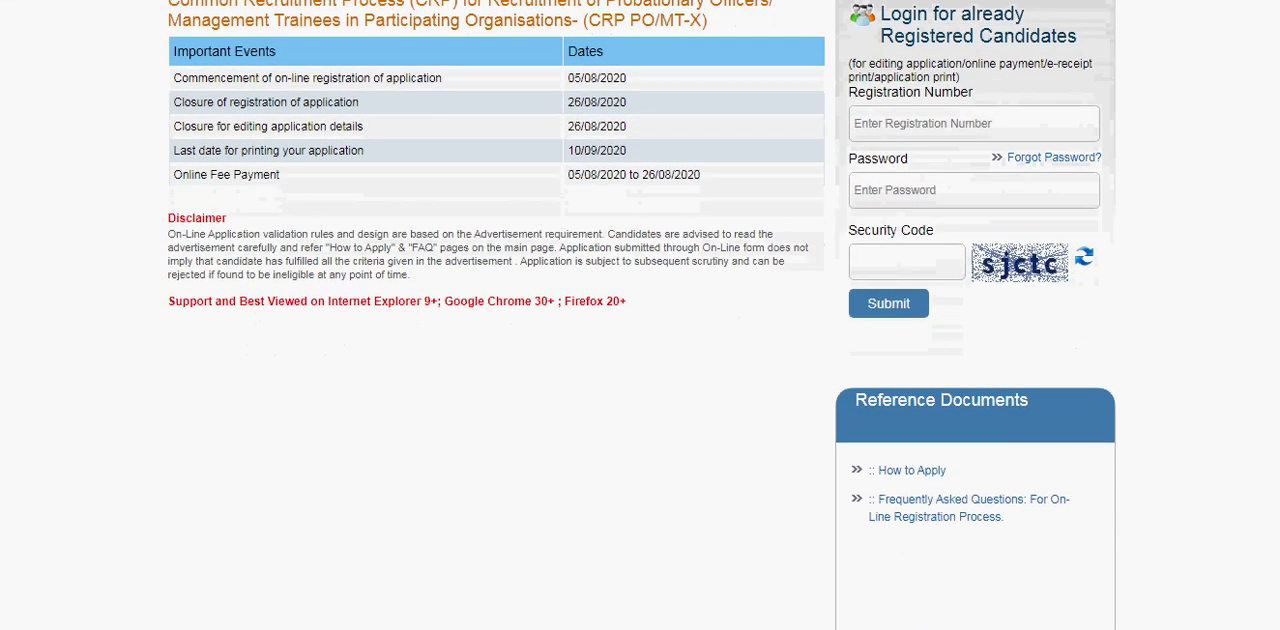
scroll(1278, 313, "up", 3)
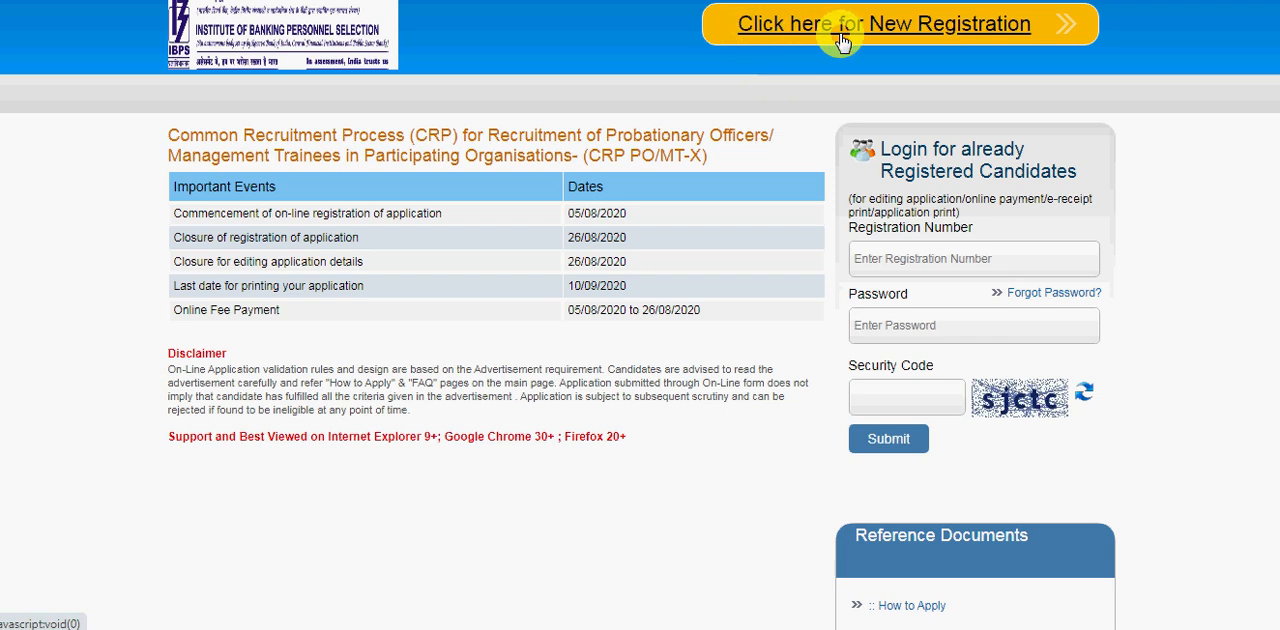
left_click(977, 33)
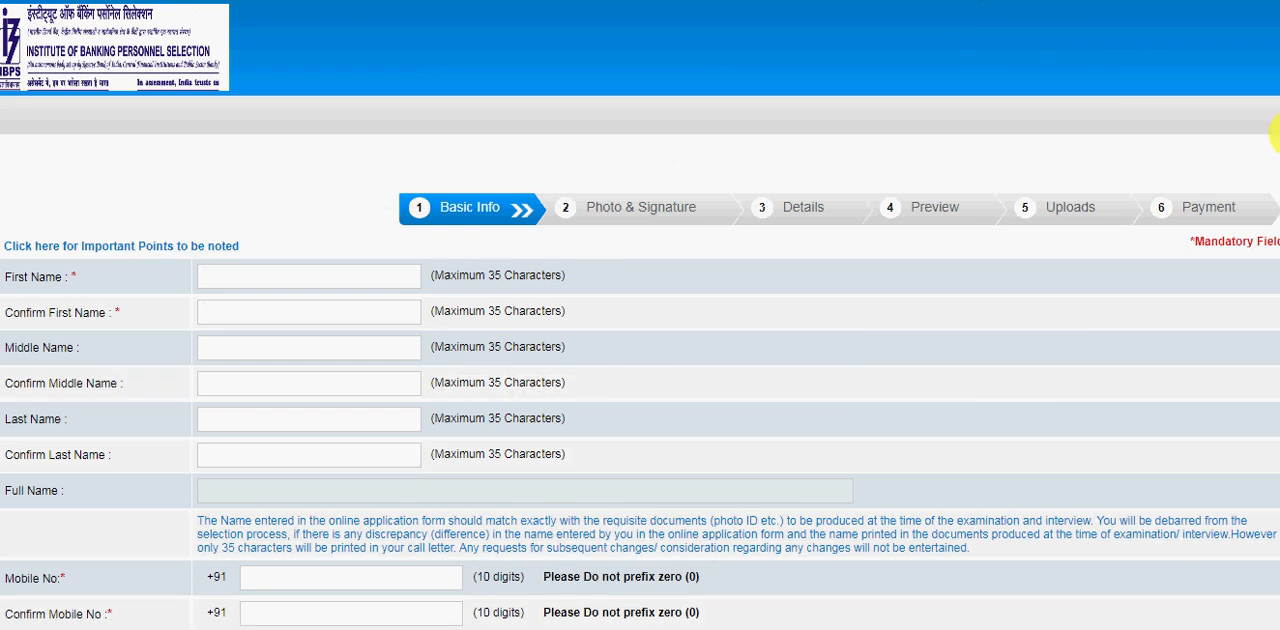
Go through the important points notice to its end and continue to the Basic Info form.
left_click_drag(1279, 127, 1279, 138)
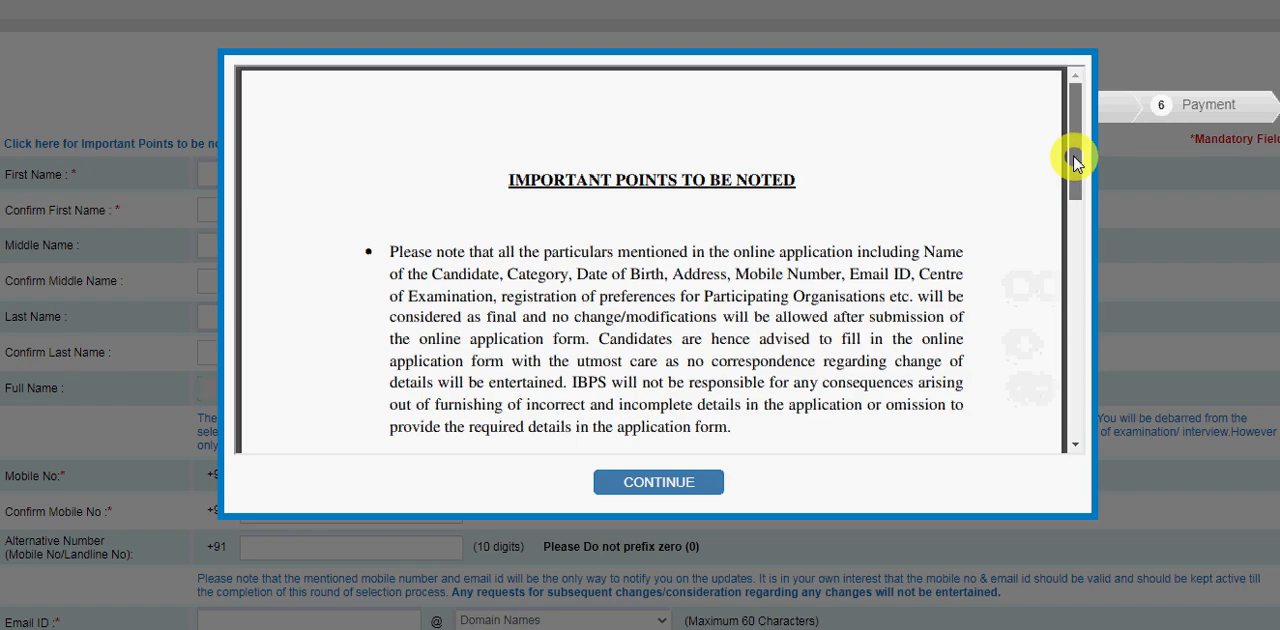
left_click_drag(1075, 160, 1080, 390)
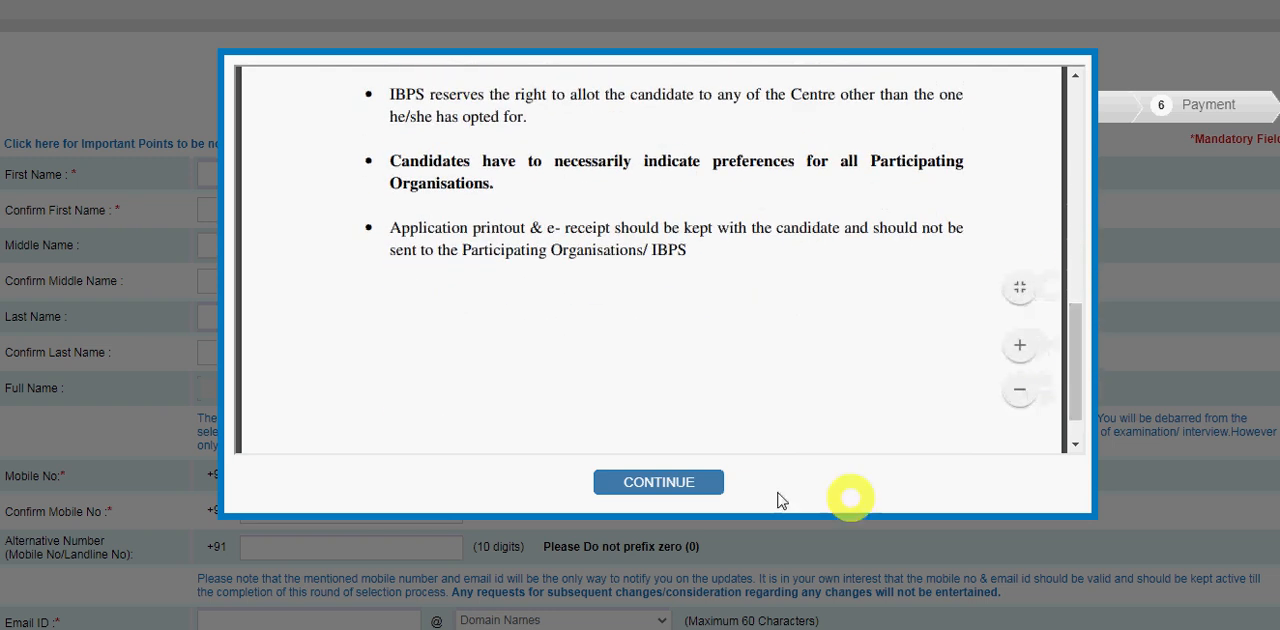
left_click(700, 479)
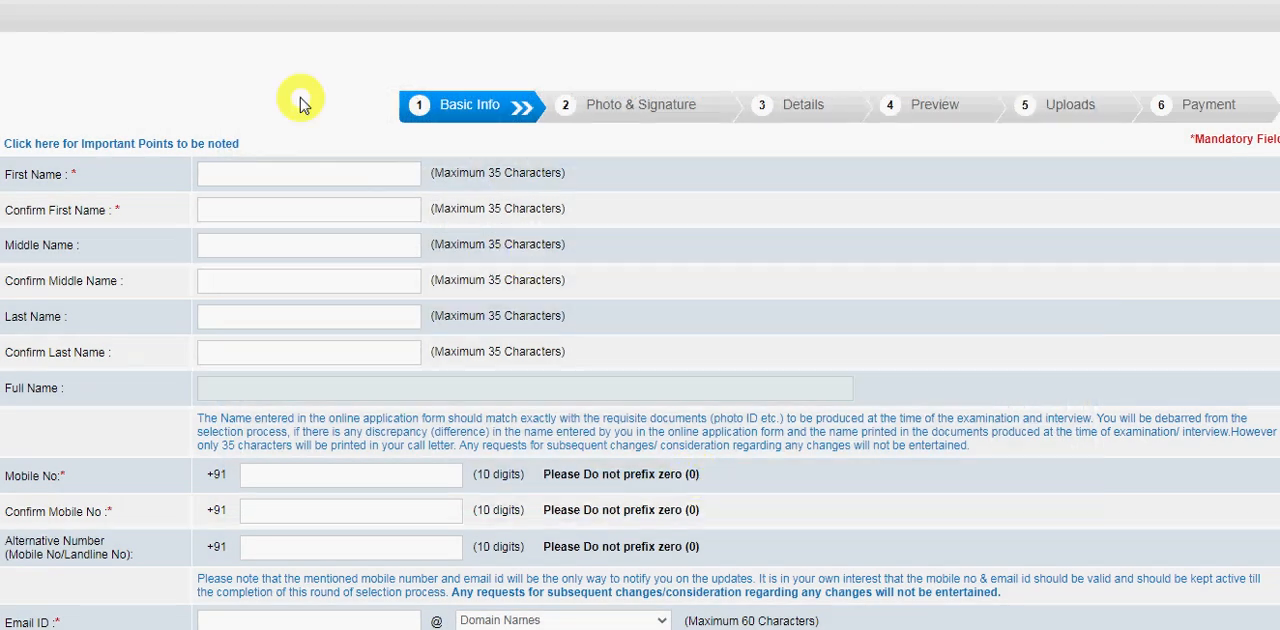
Enter the candidate's first name and repeat it as the first name confirmation.
left_click(245, 175)
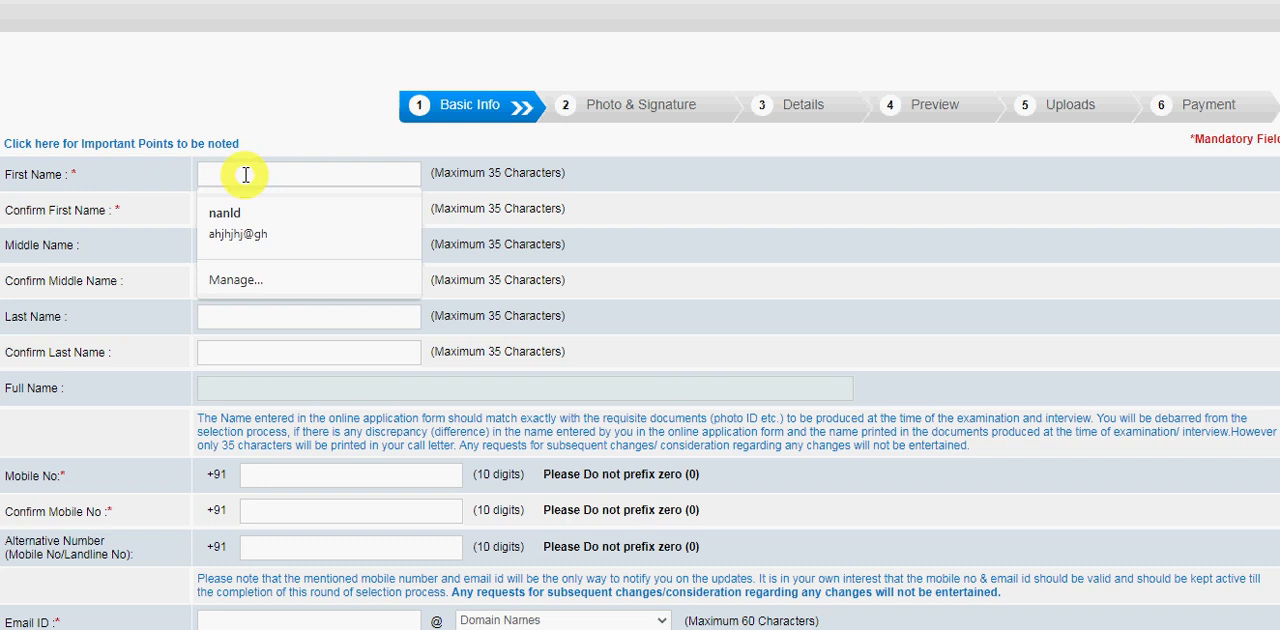
type("mukesh")
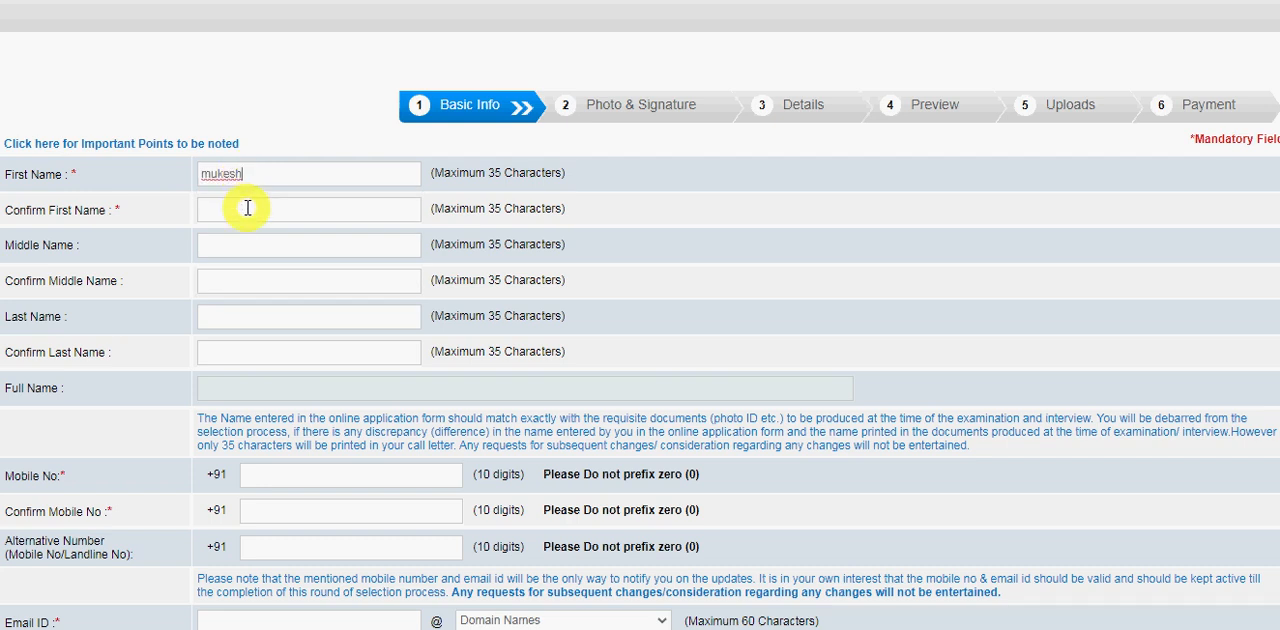
left_click(247, 208)
type("mukesh")
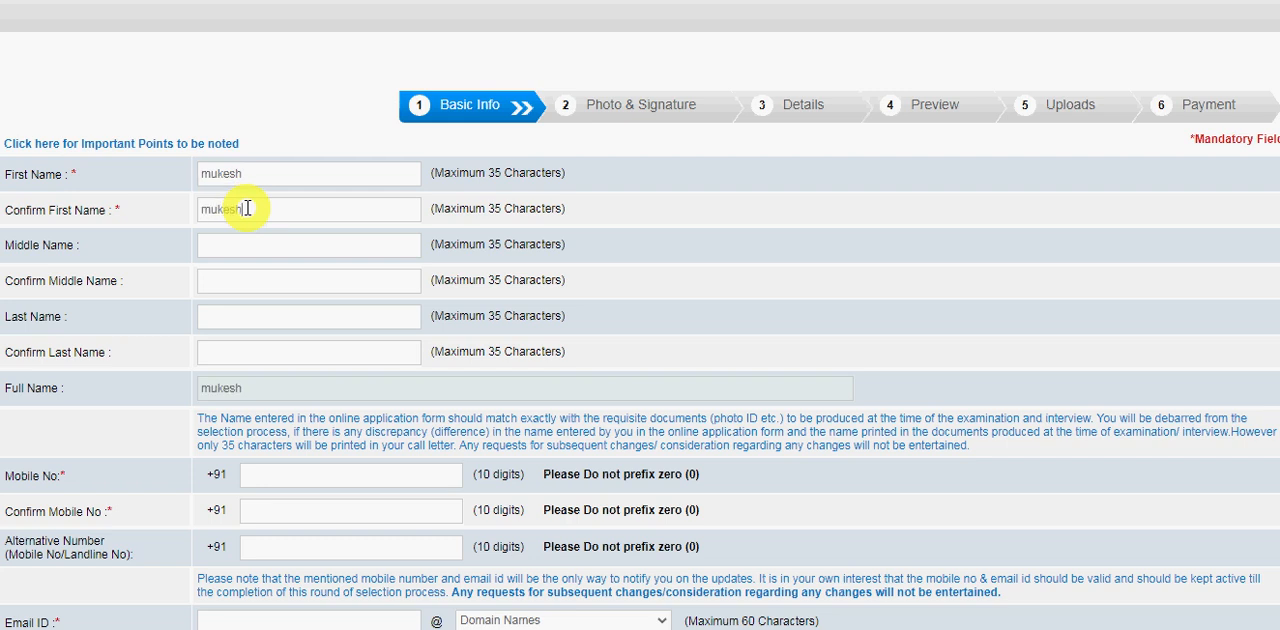
Enter the candidate's middle name and repeat it as the middle name confirmation.
left_click(249, 246)
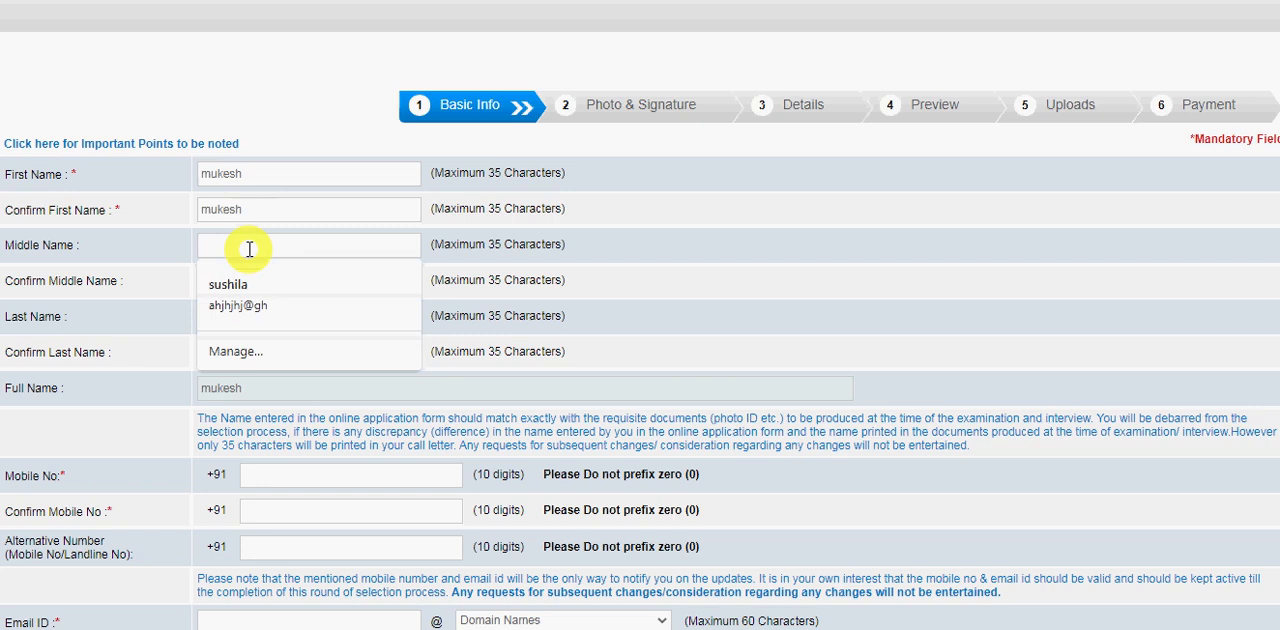
type("kumar")
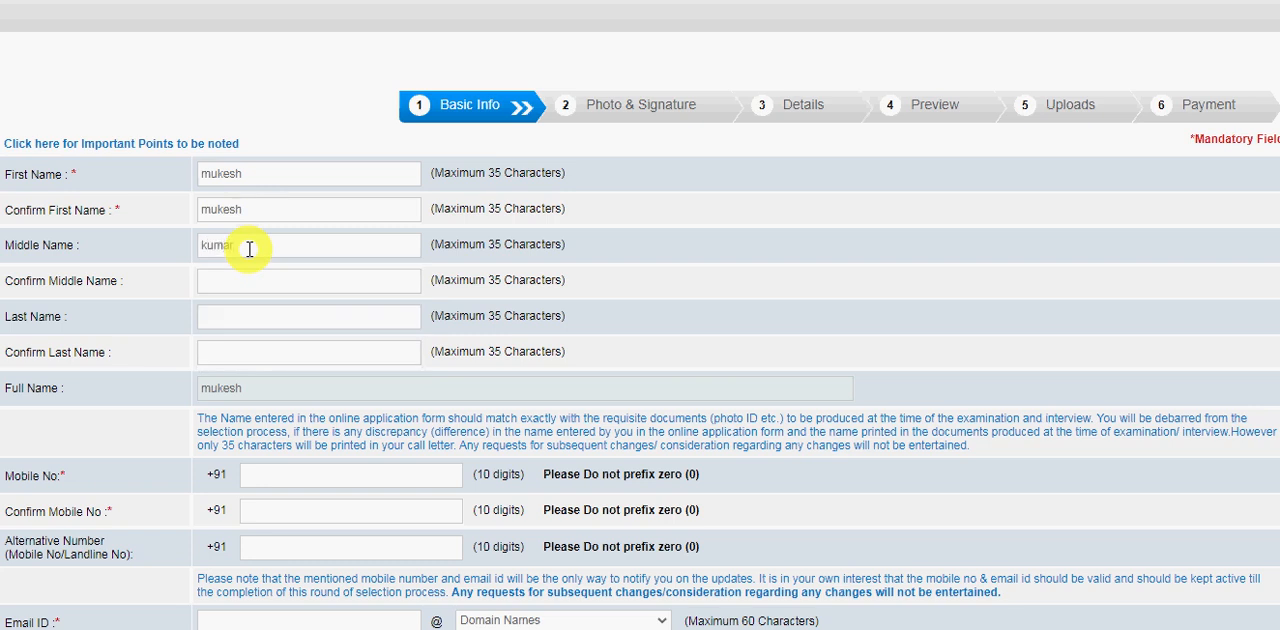
left_click(251, 288)
type("kum")
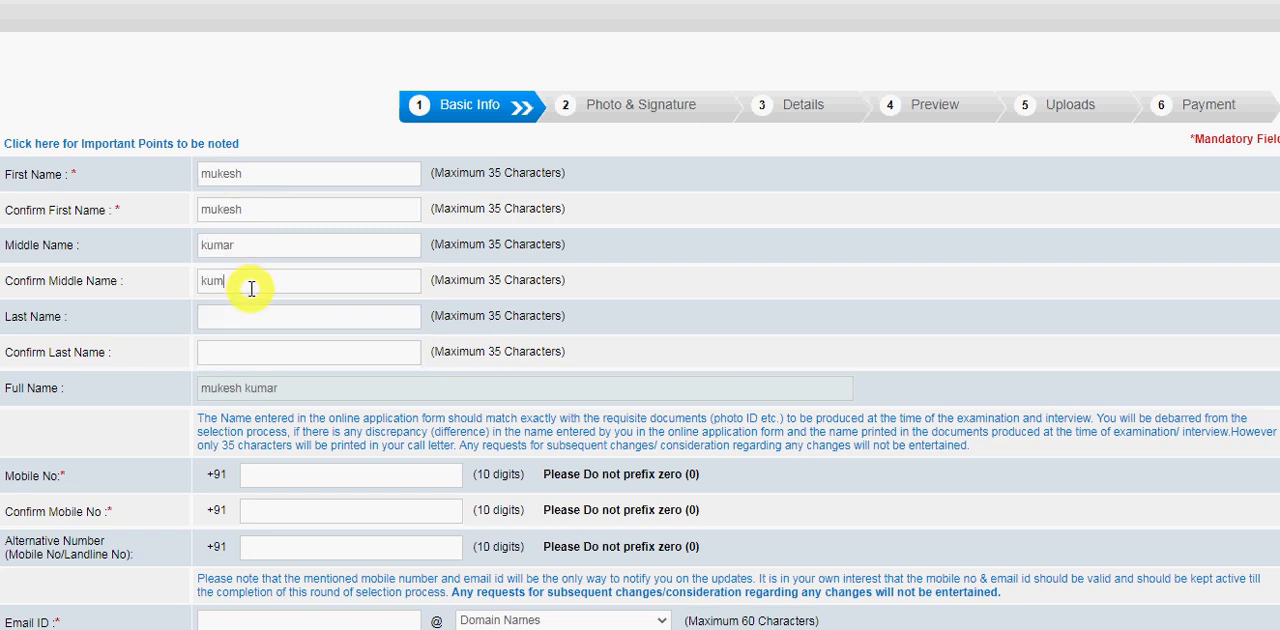
type("ar")
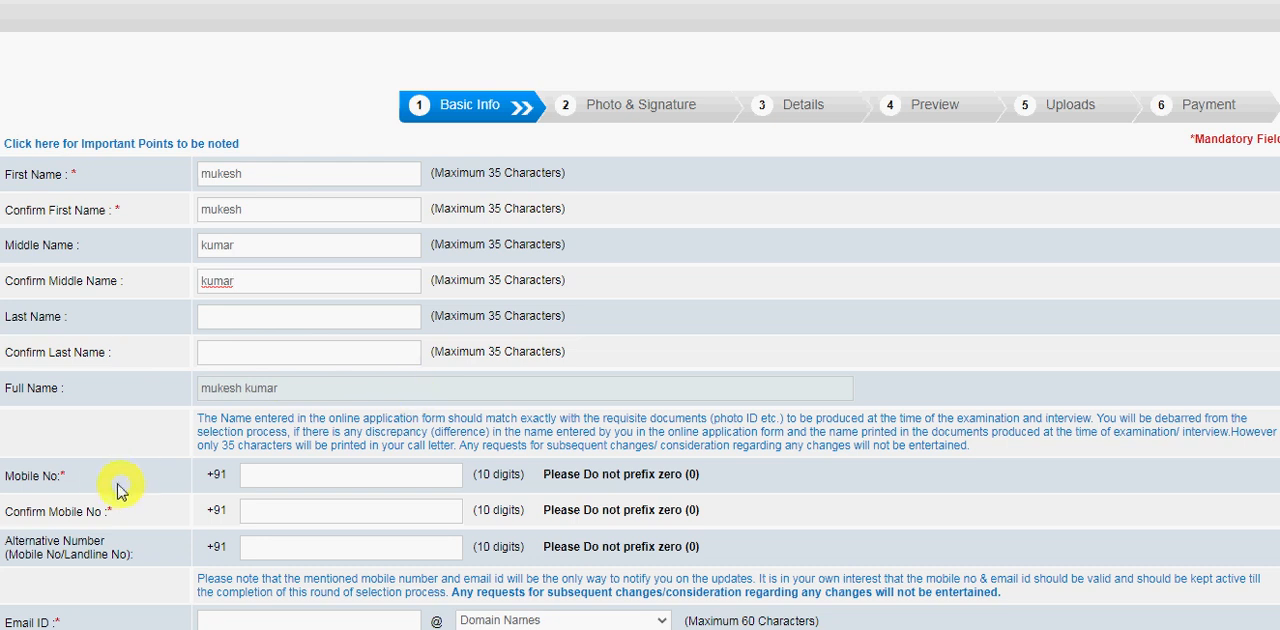
Enter the candidate's 10-digit mobile number and repeat it as the mobile number confirmation.
left_click(337, 481)
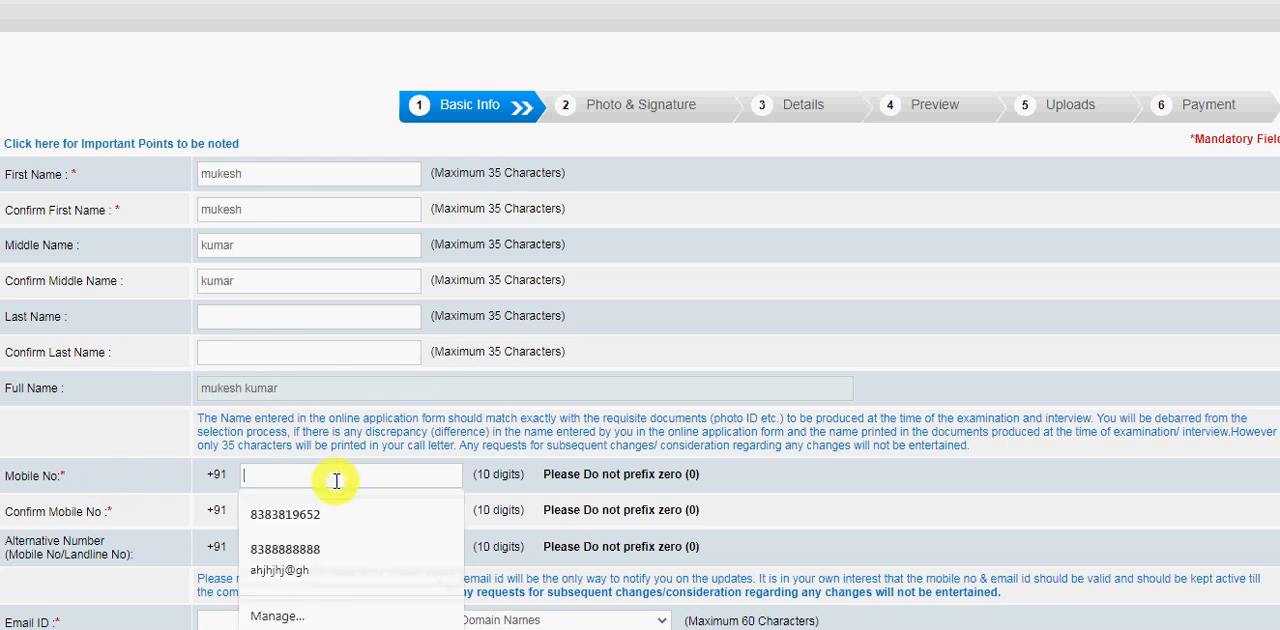
type("9999999999")
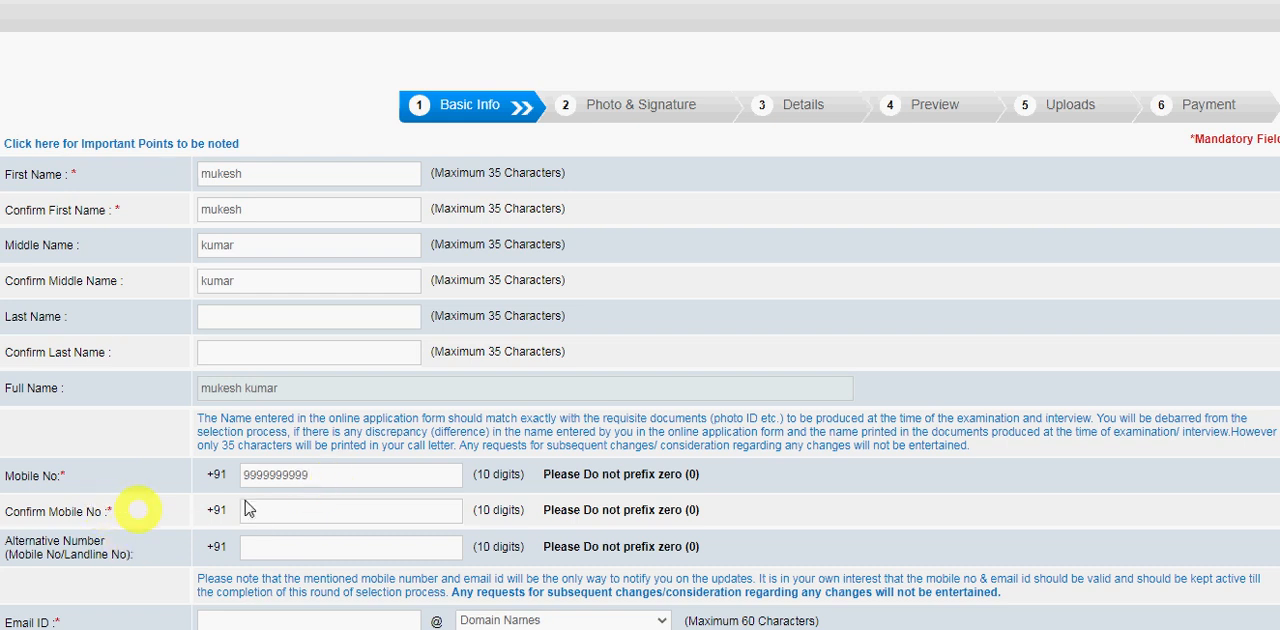
left_click(294, 511)
type("9999999999")
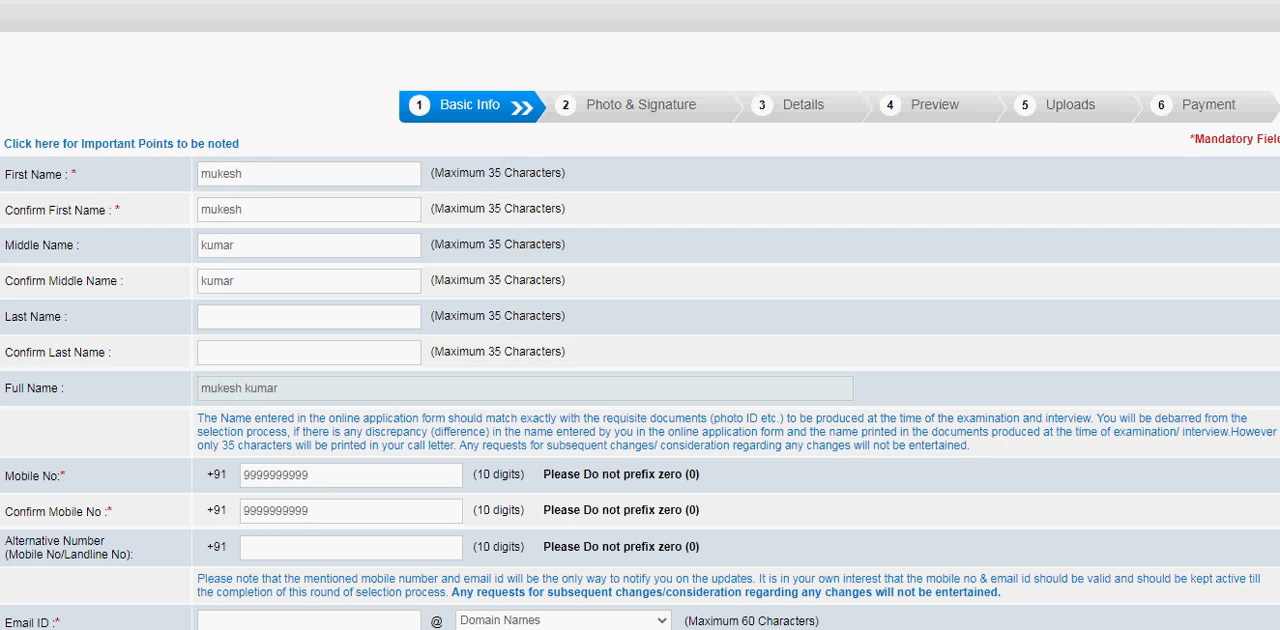
Enter the candidate's email ID with the gmail.com domain and fill in the email confirmation.
scroll(640, 315, "down", 3)
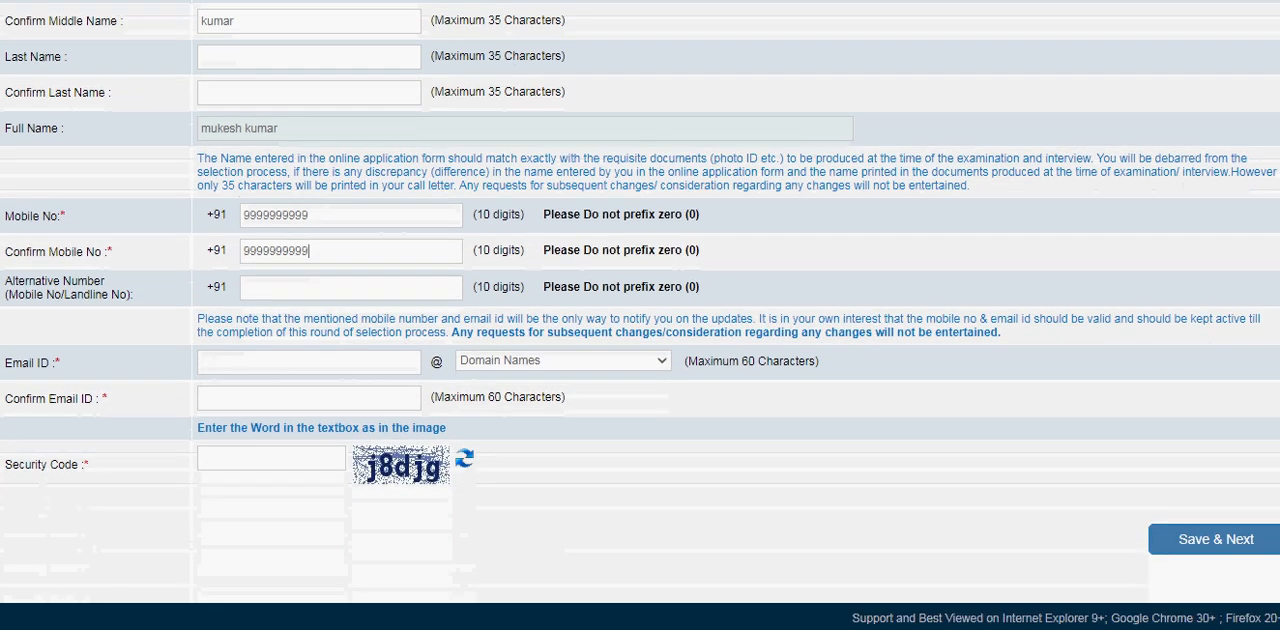
left_click(321, 361)
type("aeaeaeaeaeaeae")
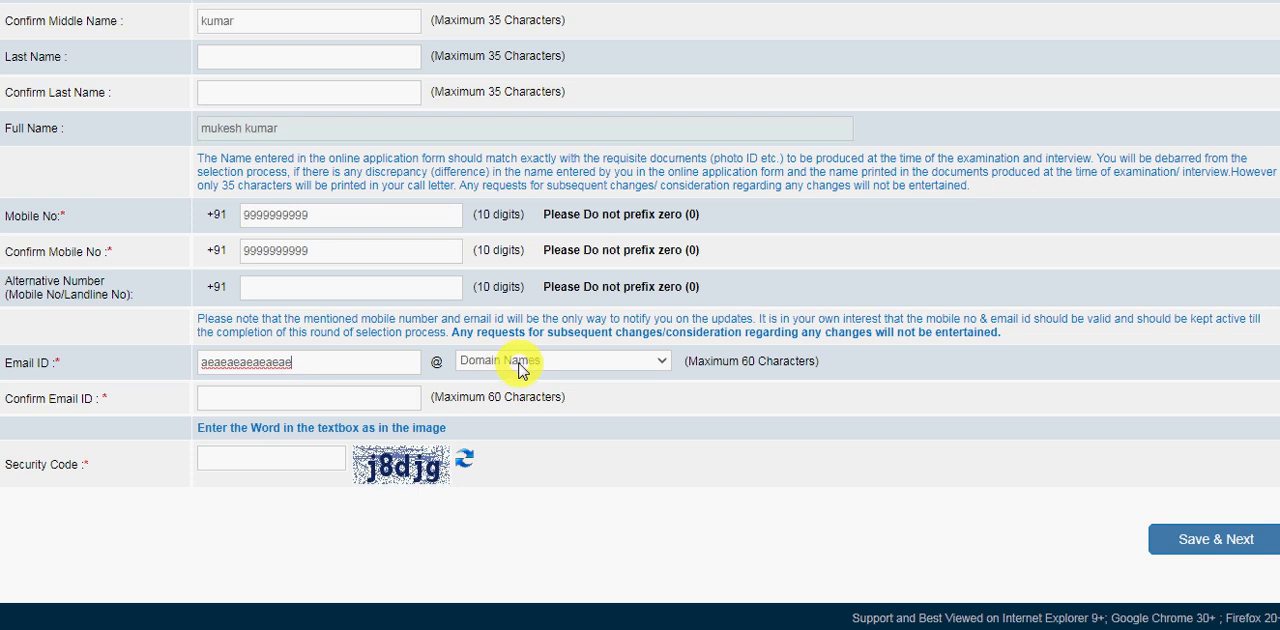
left_click(515, 362)
left_click(500, 412)
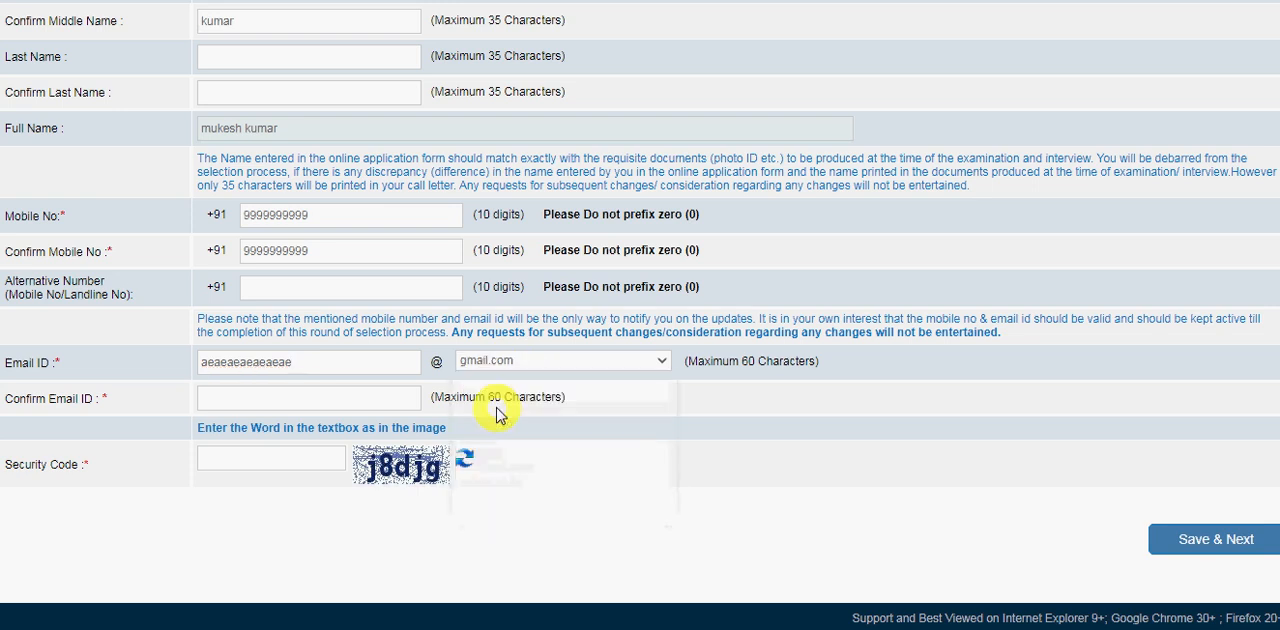
left_click(283, 398)
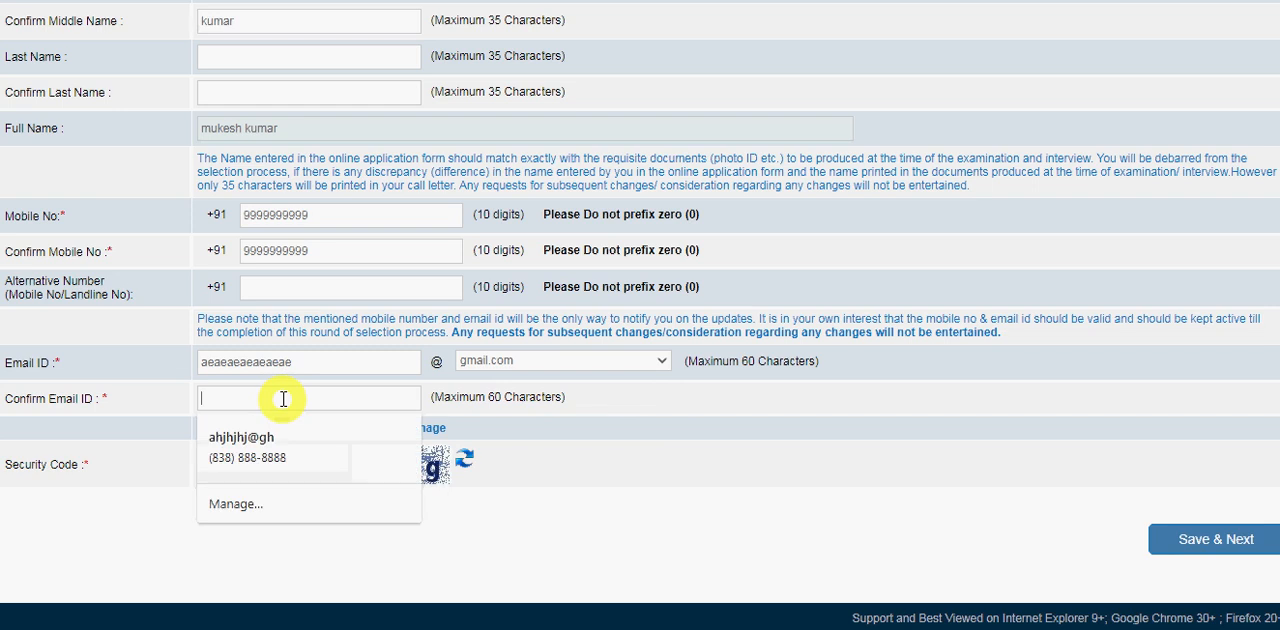
type("ghghghghgh")
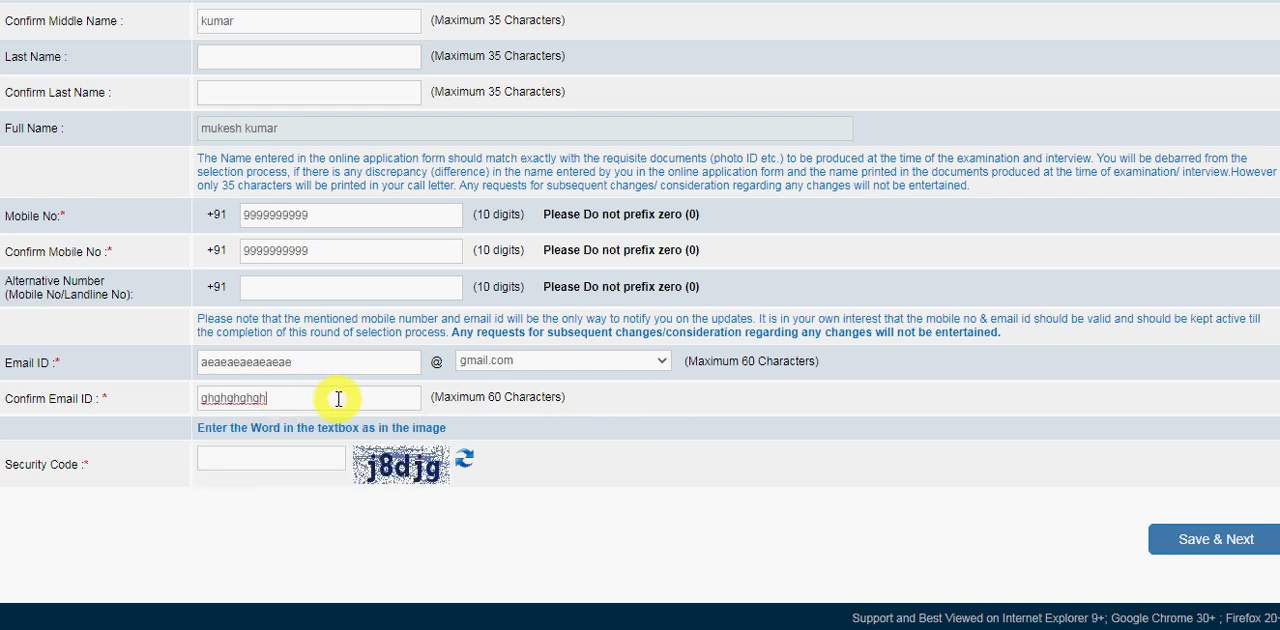
type(".gmail")
Enter the security code, then save the basic information and proceed to Photo & Signature.
left_click(275, 456)
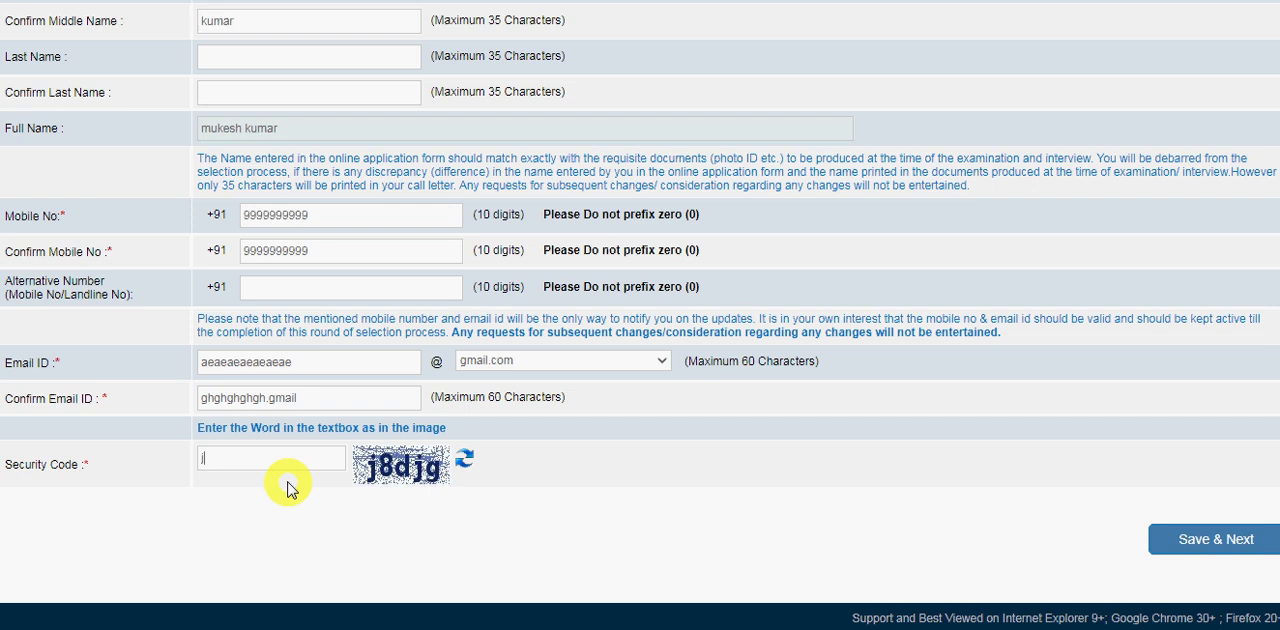
type("j8h8")
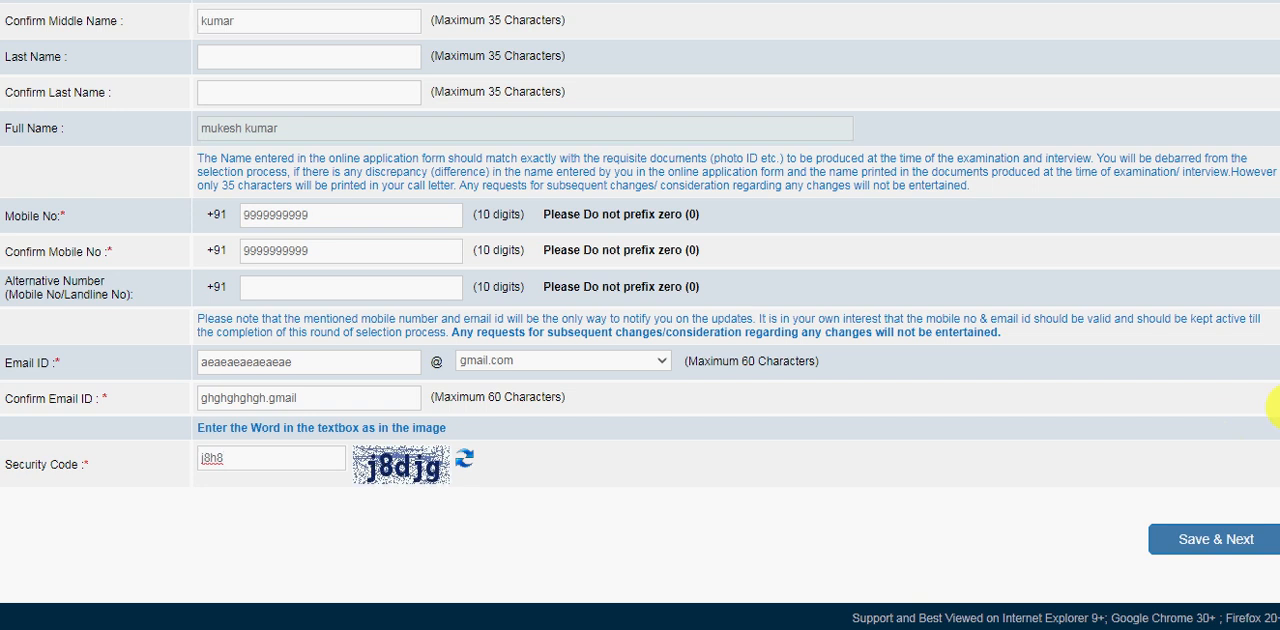
left_click(1226, 548)
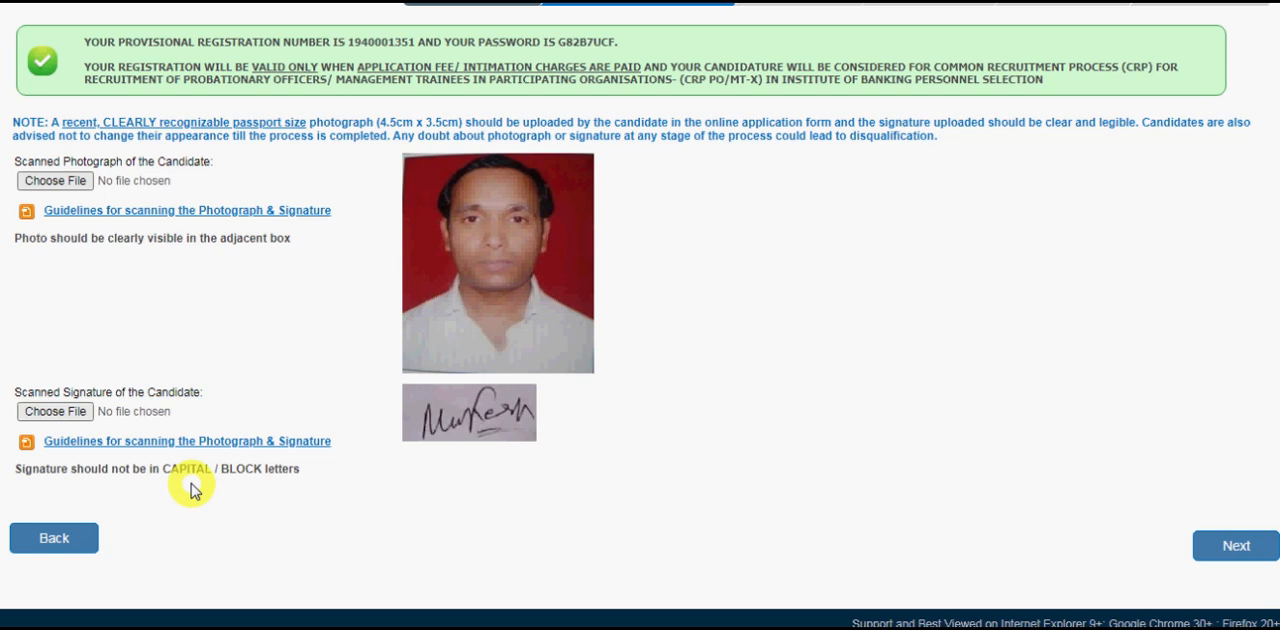
Browse for the candidate's scanned photograph, close the file chooser without picking a file, and proceed to Details.
left_click(60, 184)
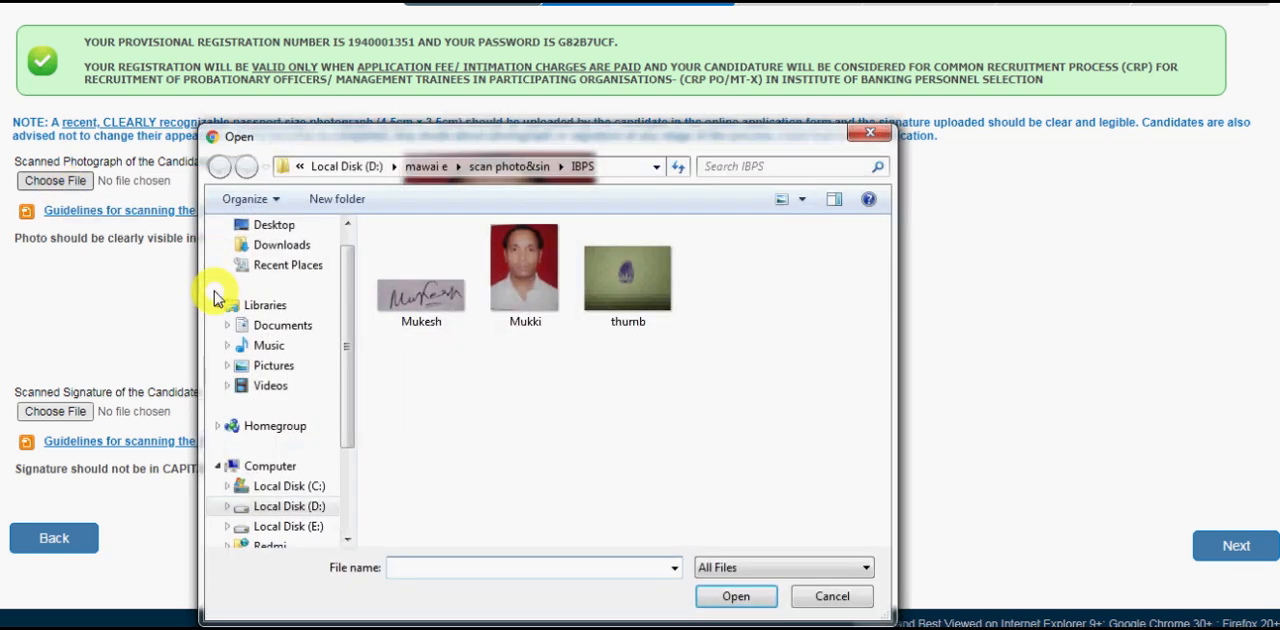
left_click(870, 135)
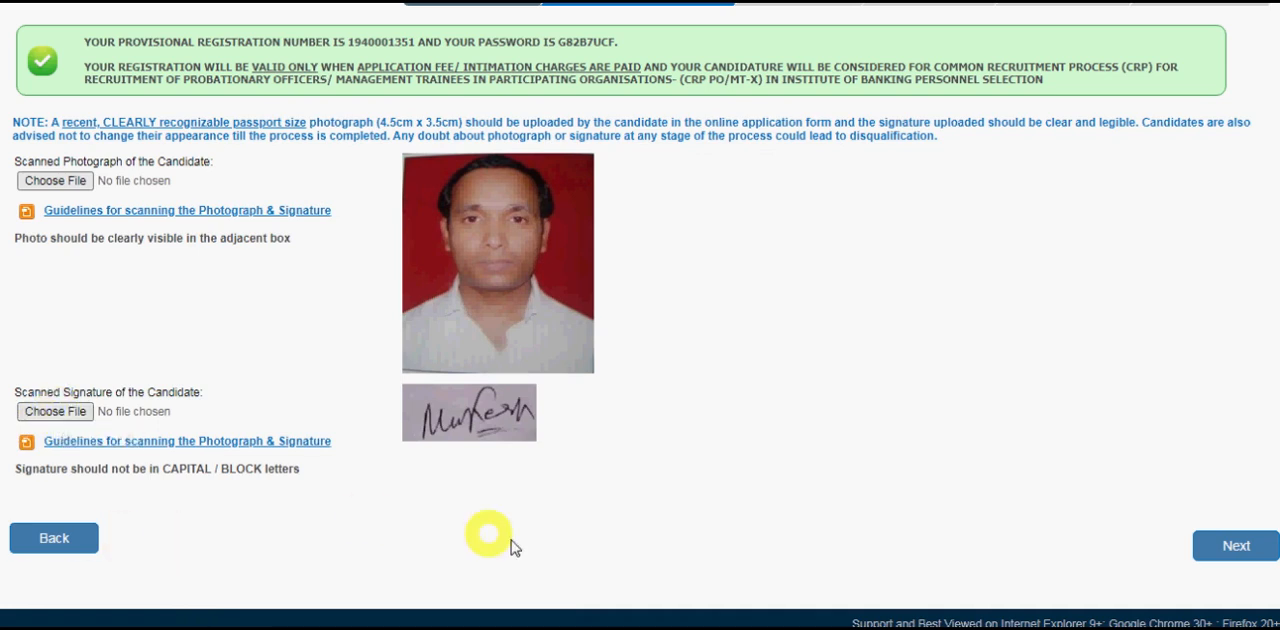
left_click(1237, 552)
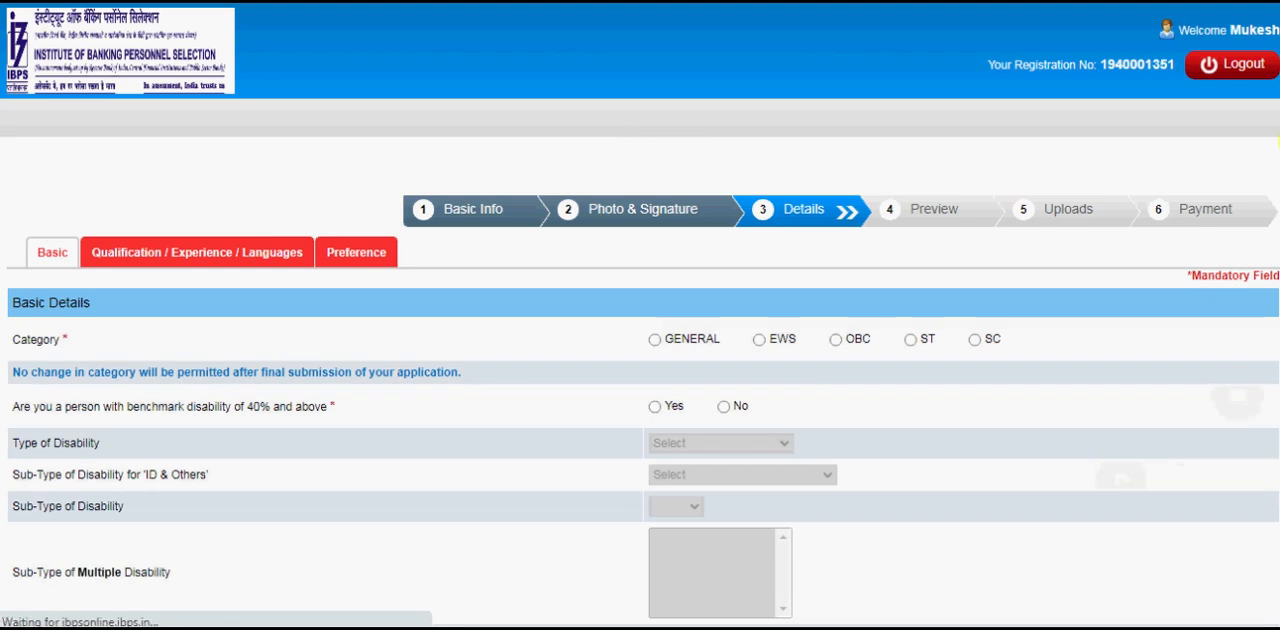
Set the candidate's category to OBC and acknowledge the category notice.
scroll(640, 400, "down", 2)
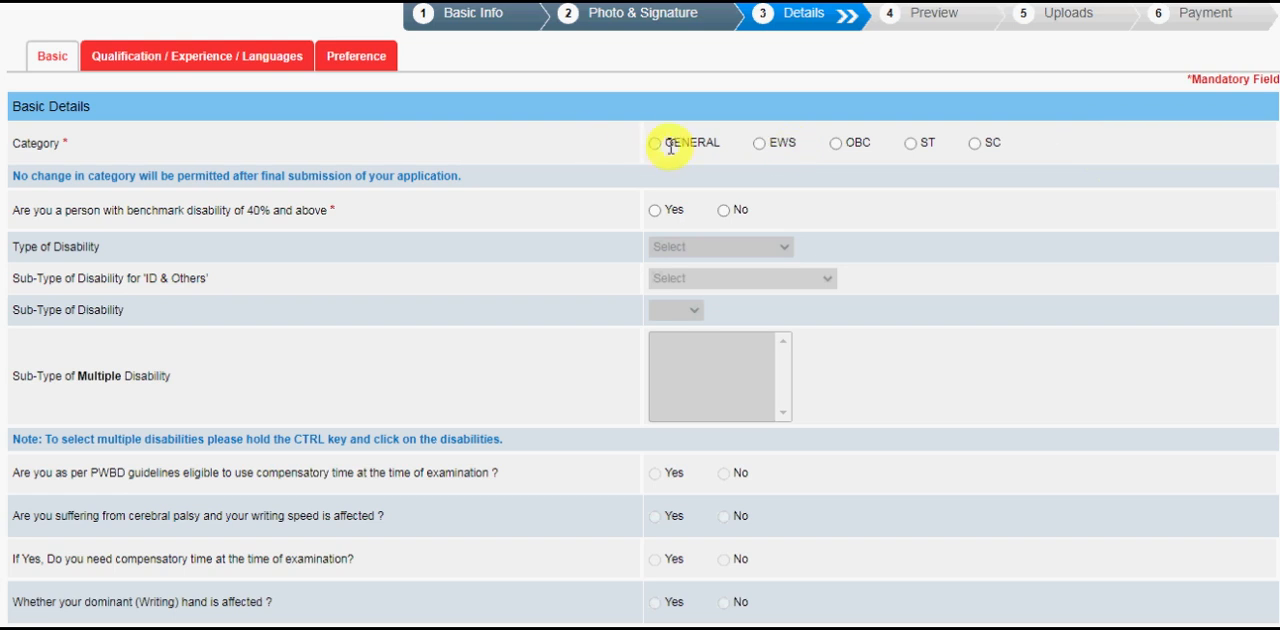
left_click(835, 145)
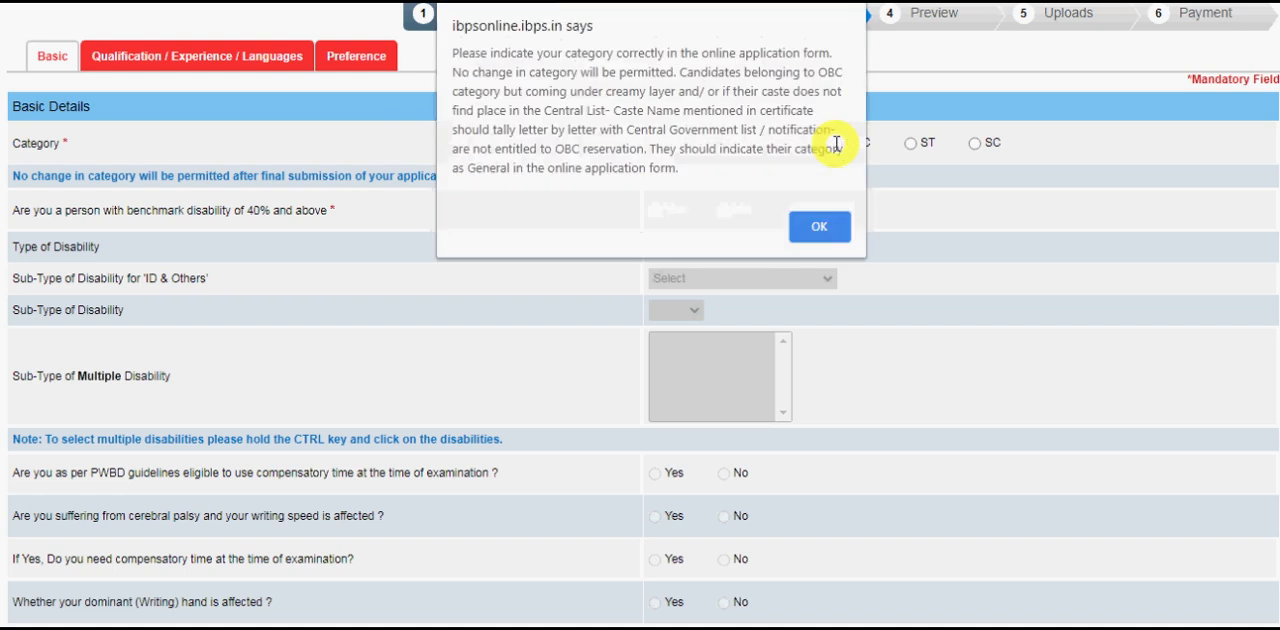
left_click(834, 228)
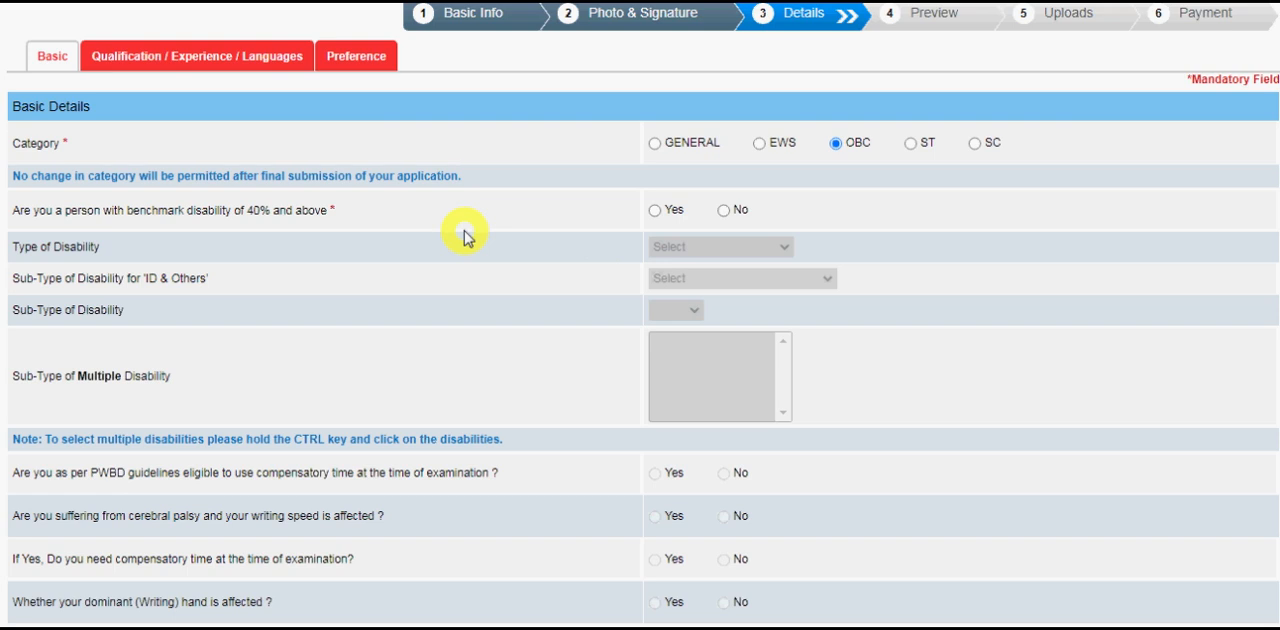
Answer Yes to the 40% benchmark disability question and view the available types of disability.
left_click(655, 211)
left_click(690, 247)
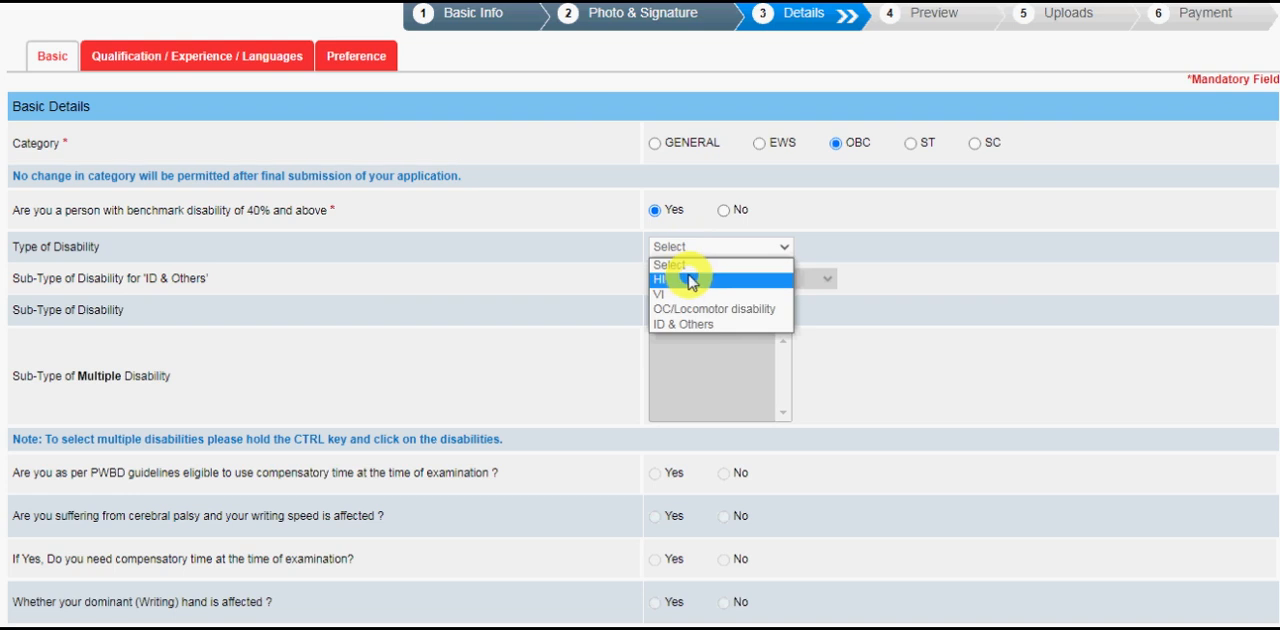
left_click(593, 323)
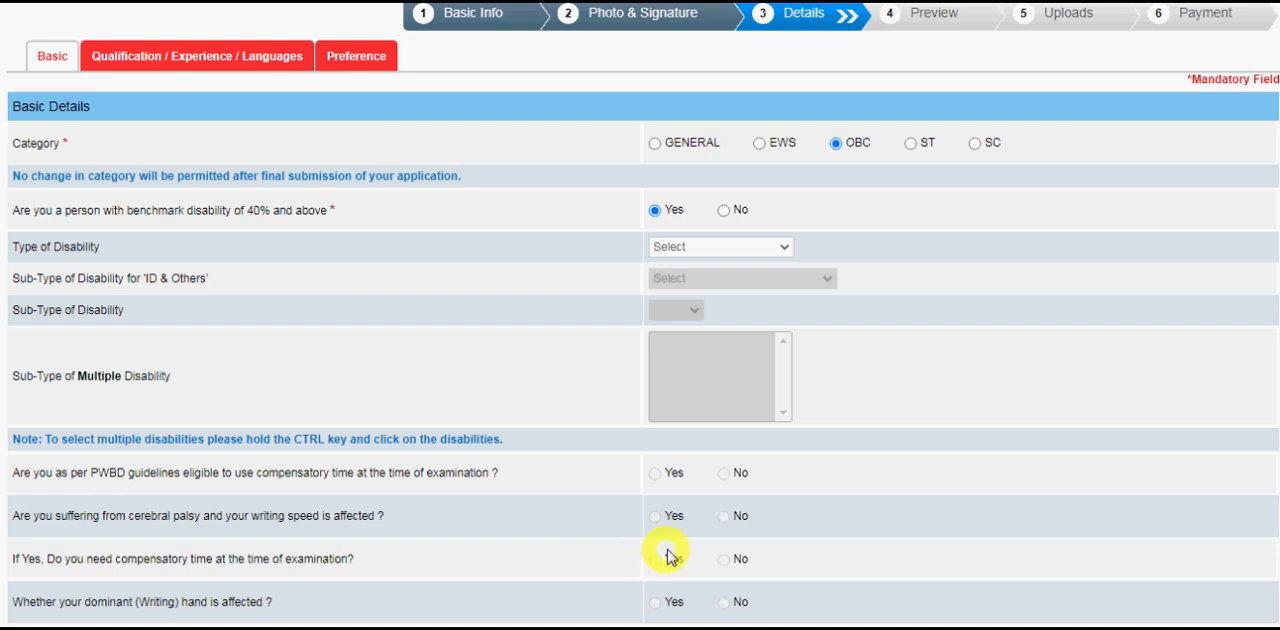
scroll(1200, 605, "down", 2)
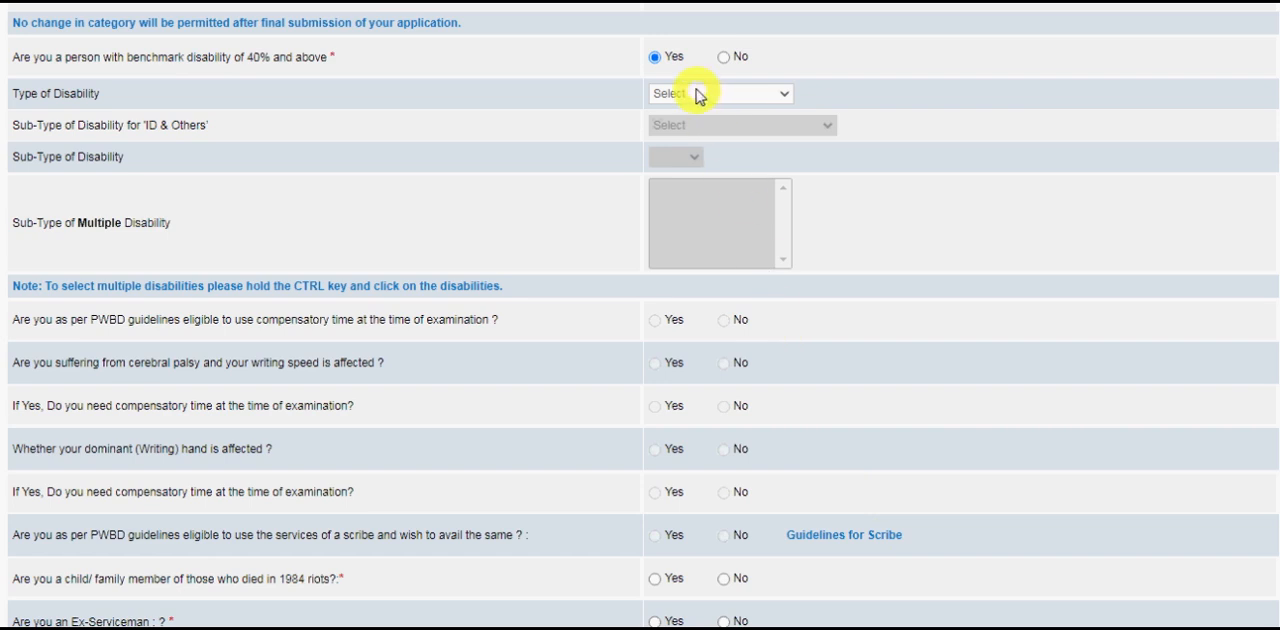
Answer No to the 40% benchmark disability, 1984 riots family member and Ex-Serviceman questions.
left_click(724, 58)
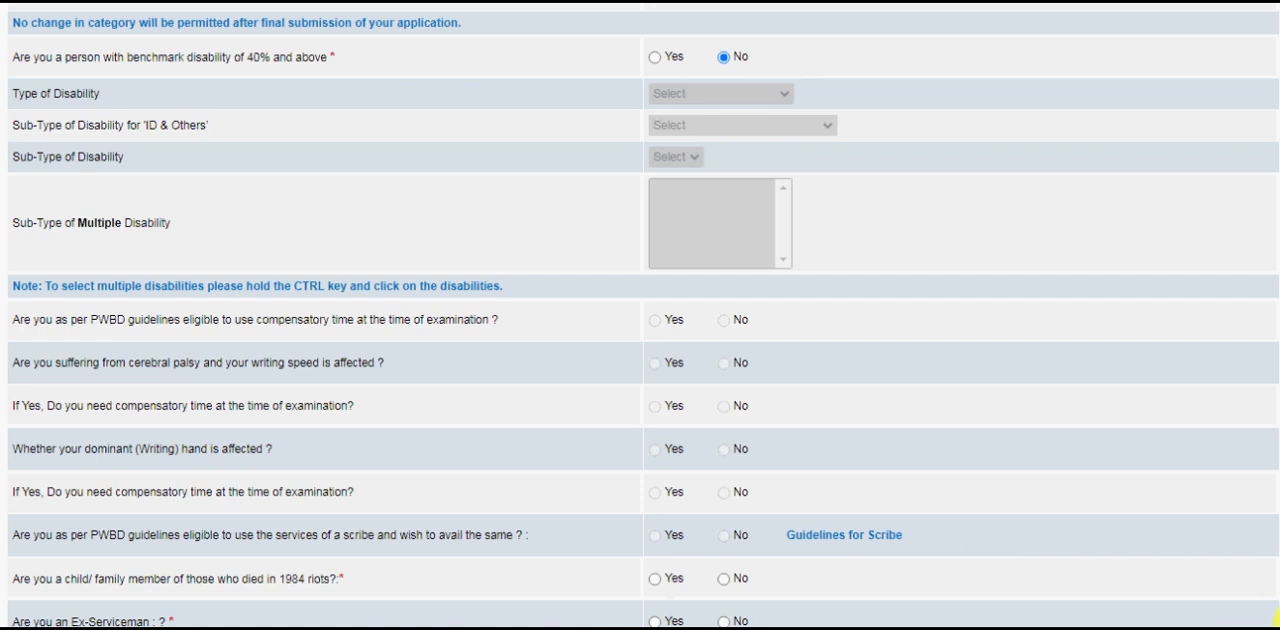
scroll(1200, 560, "down", 3)
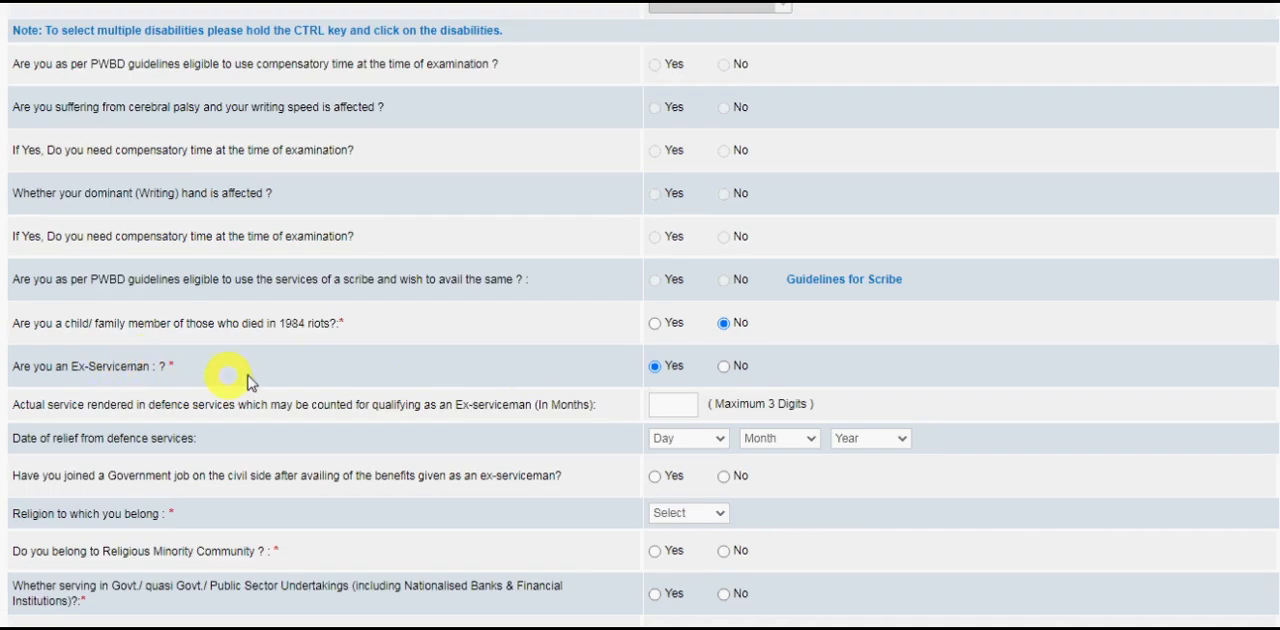
left_click(723, 366)
left_click(655, 367)
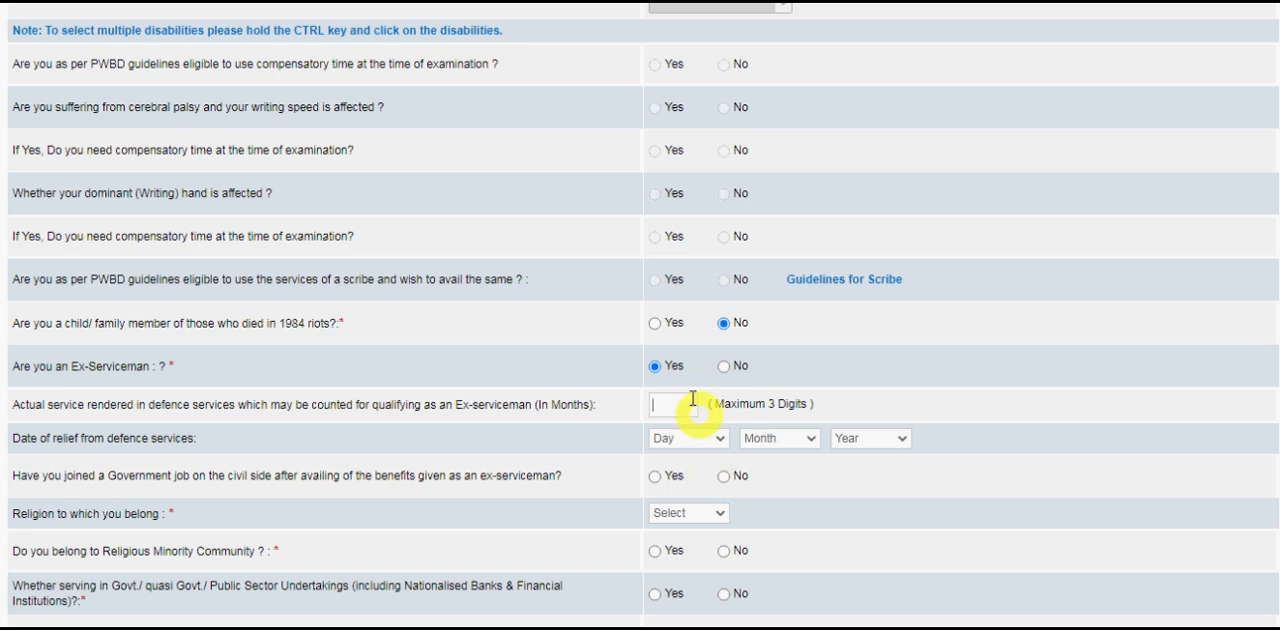
left_click(724, 367)
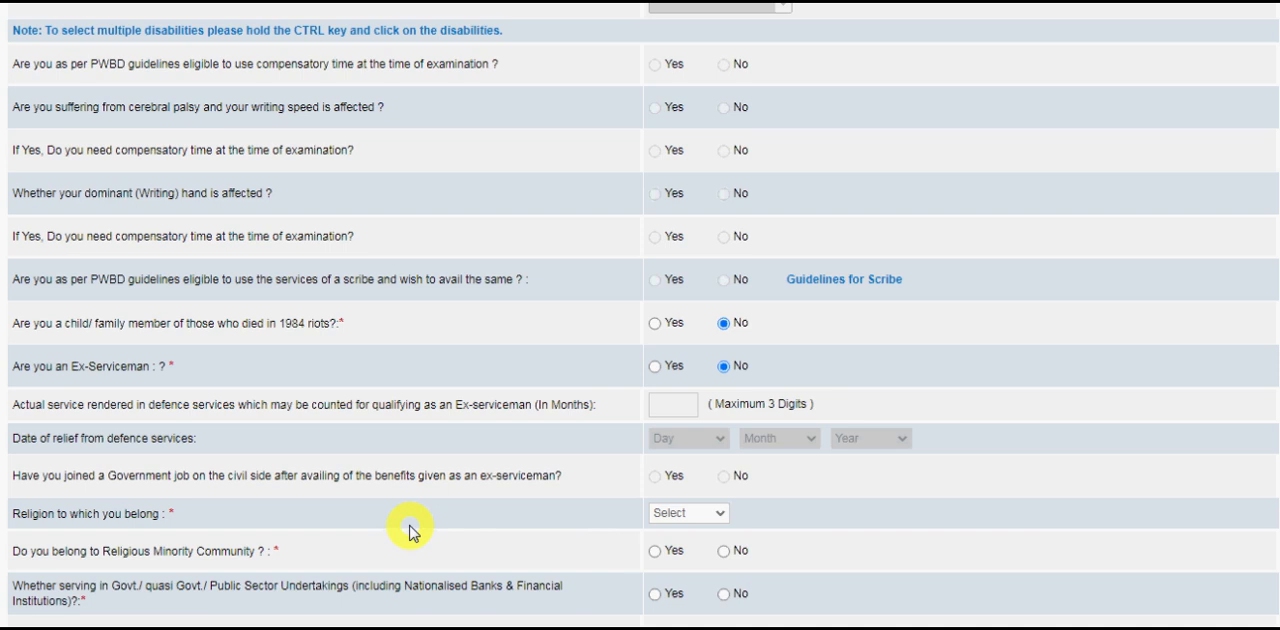
Set the religion to Hindu and answer No to the religious minority community and Government/Public Sector service questions.
left_click(705, 516)
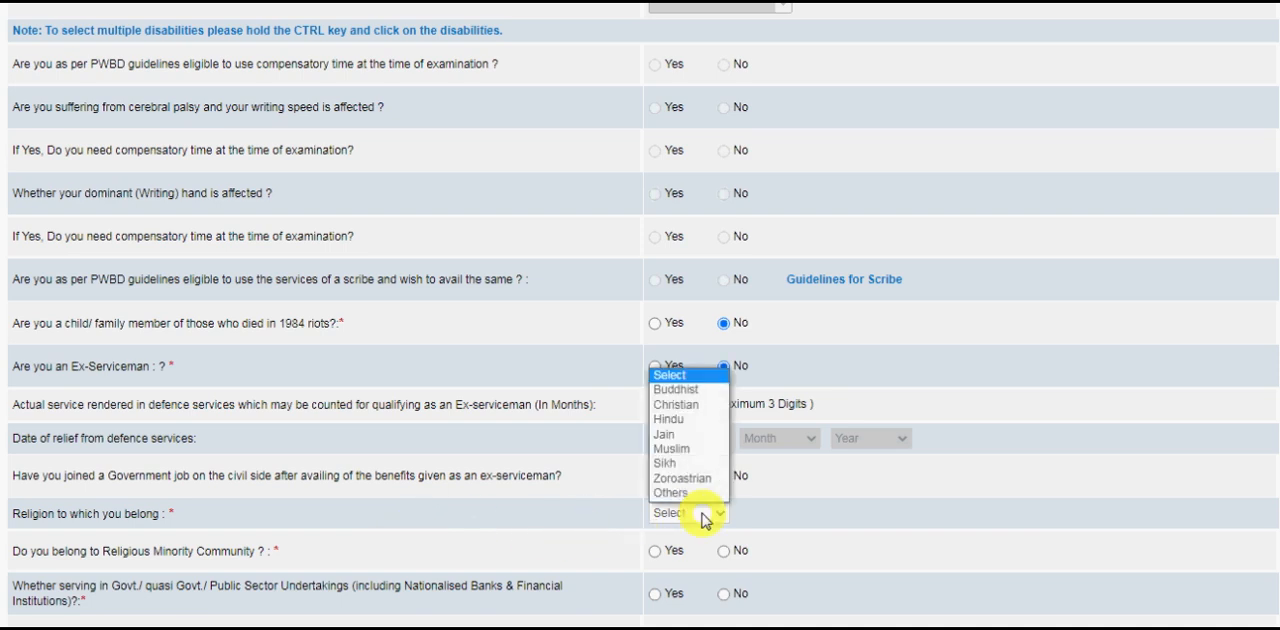
left_click(684, 424)
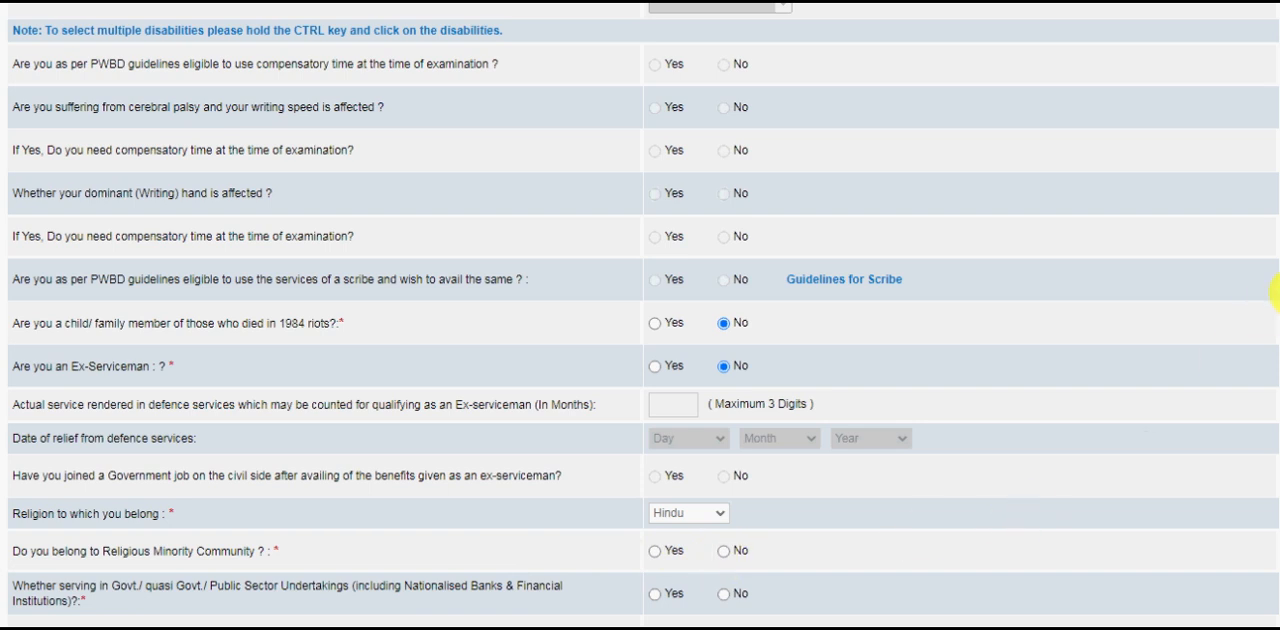
scroll(1276, 291, "down", 3)
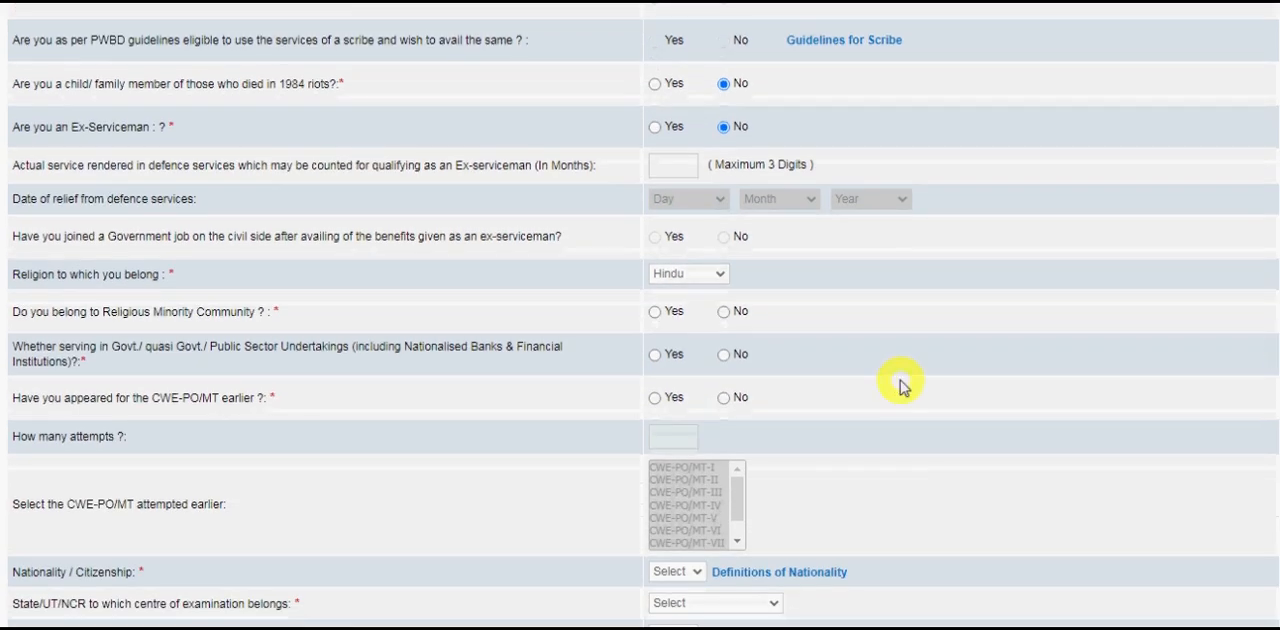
left_click(723, 312)
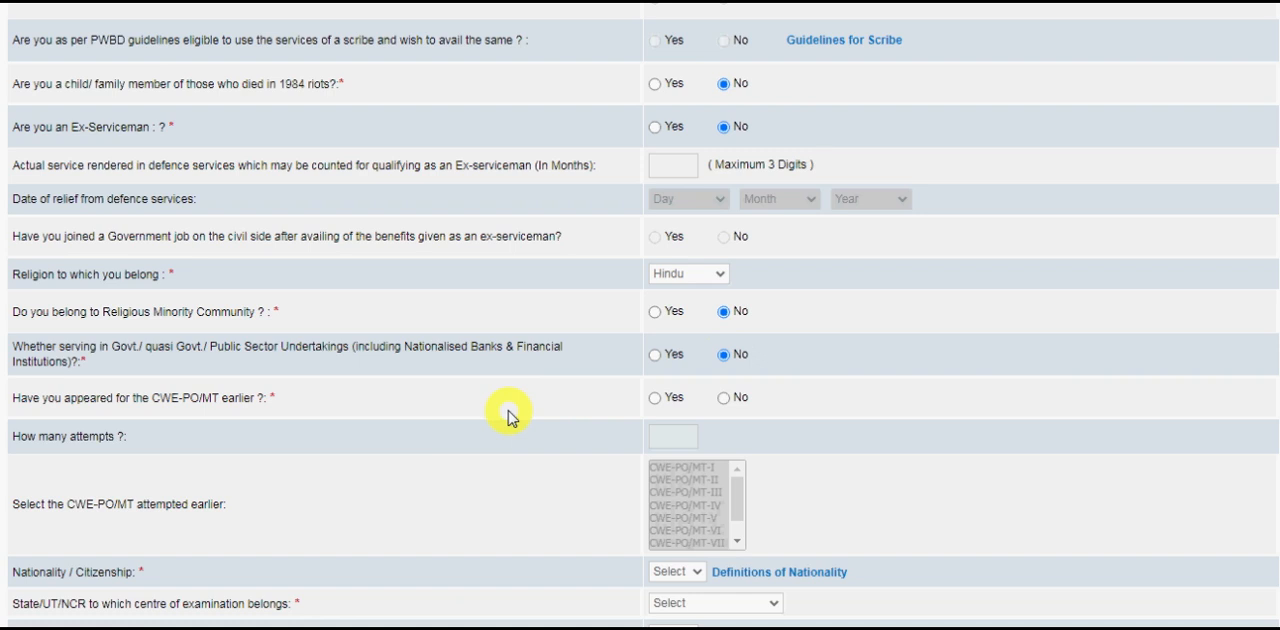
Answer Yes to having appeared for the CWE-PO/MT earlier, with 3 attempts: CWE-PO/MT-V, CWE-PO/MT-VII and CWE-PO/MT-IX.
left_click(656, 399)
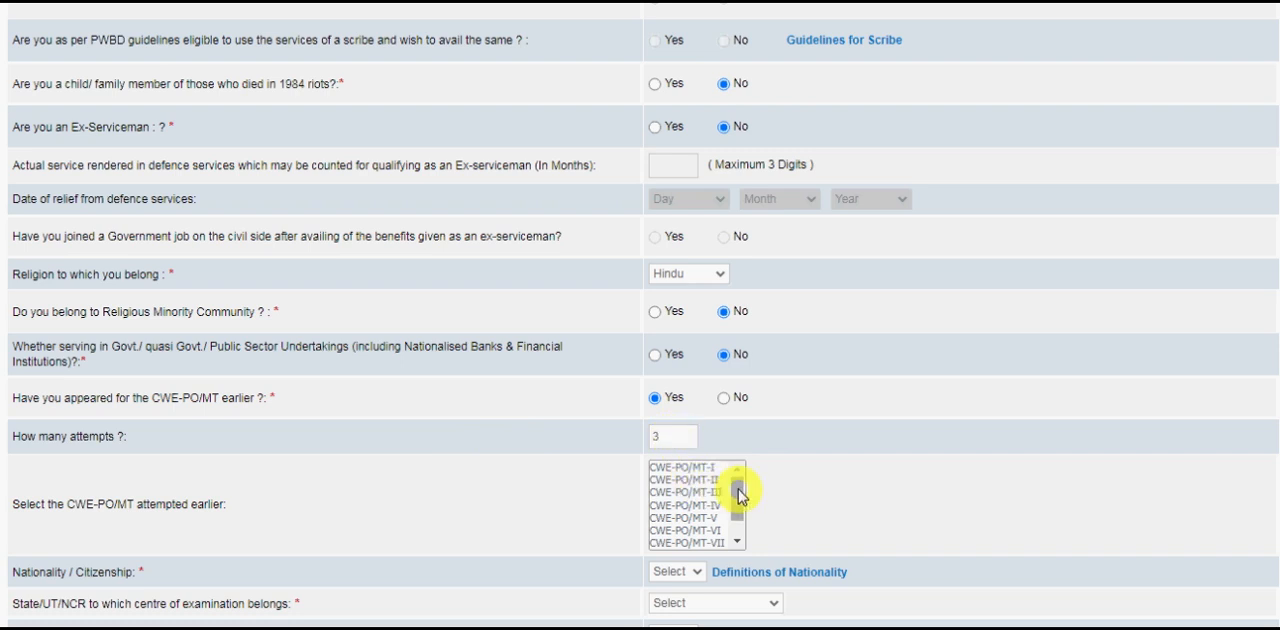
left_click_drag(738, 491, 739, 505)
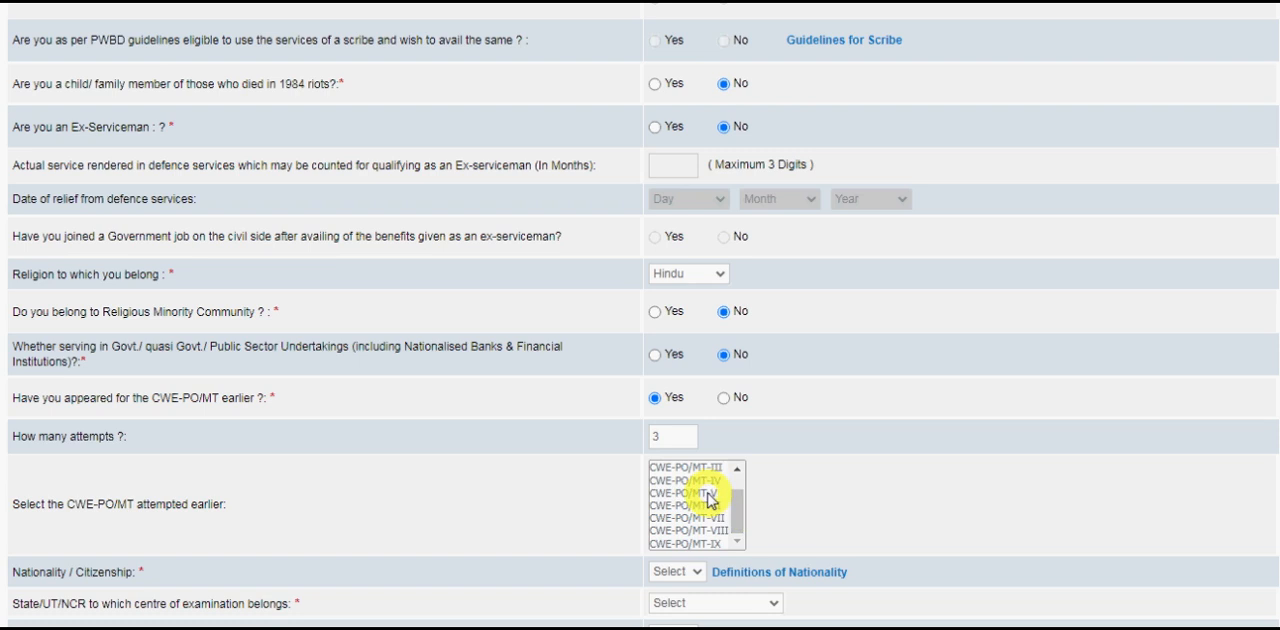
left_click(711, 493)
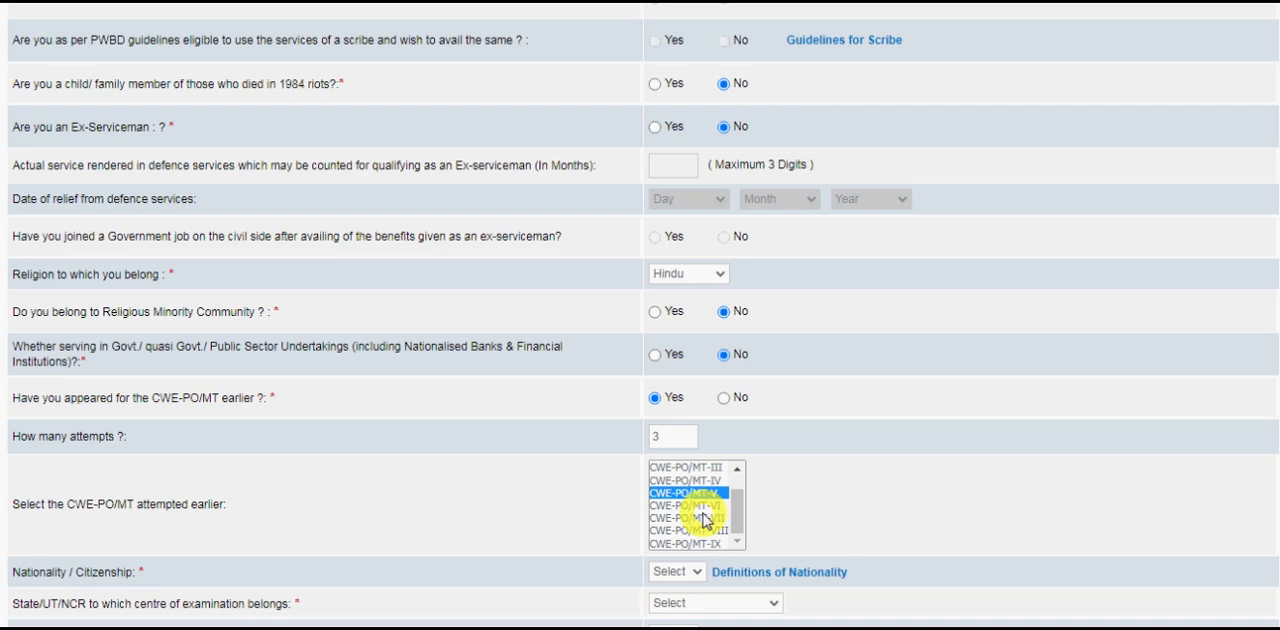
left_click(705, 518, "ctrl")
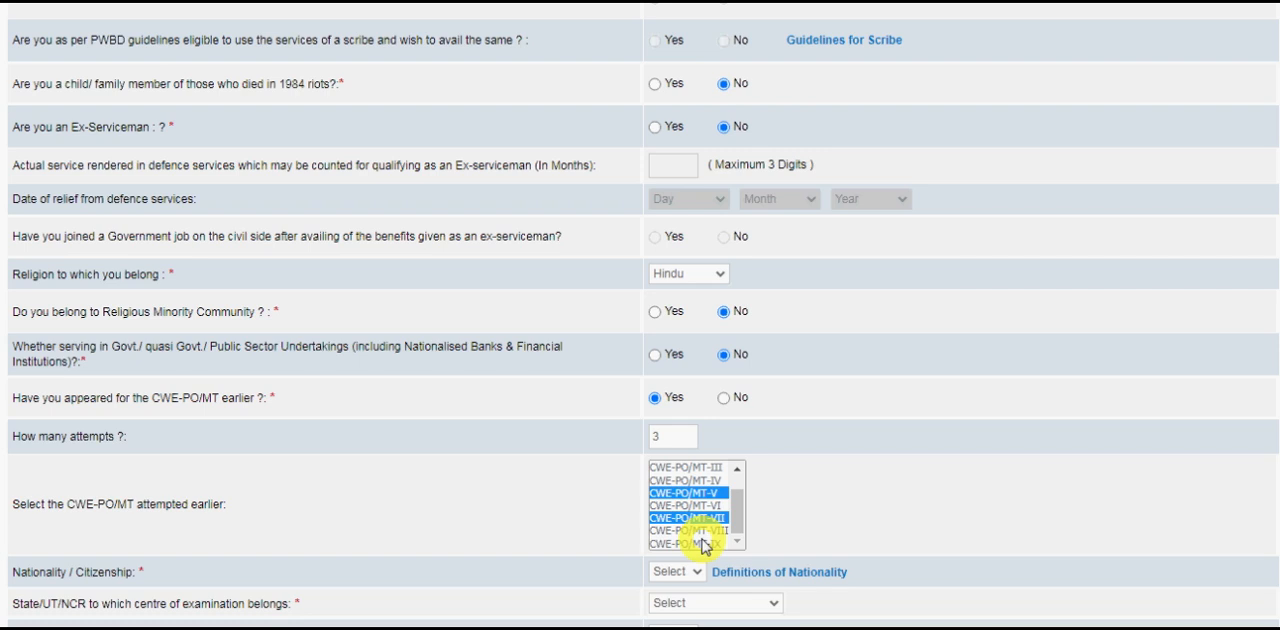
left_click(704, 544, "ctrl")
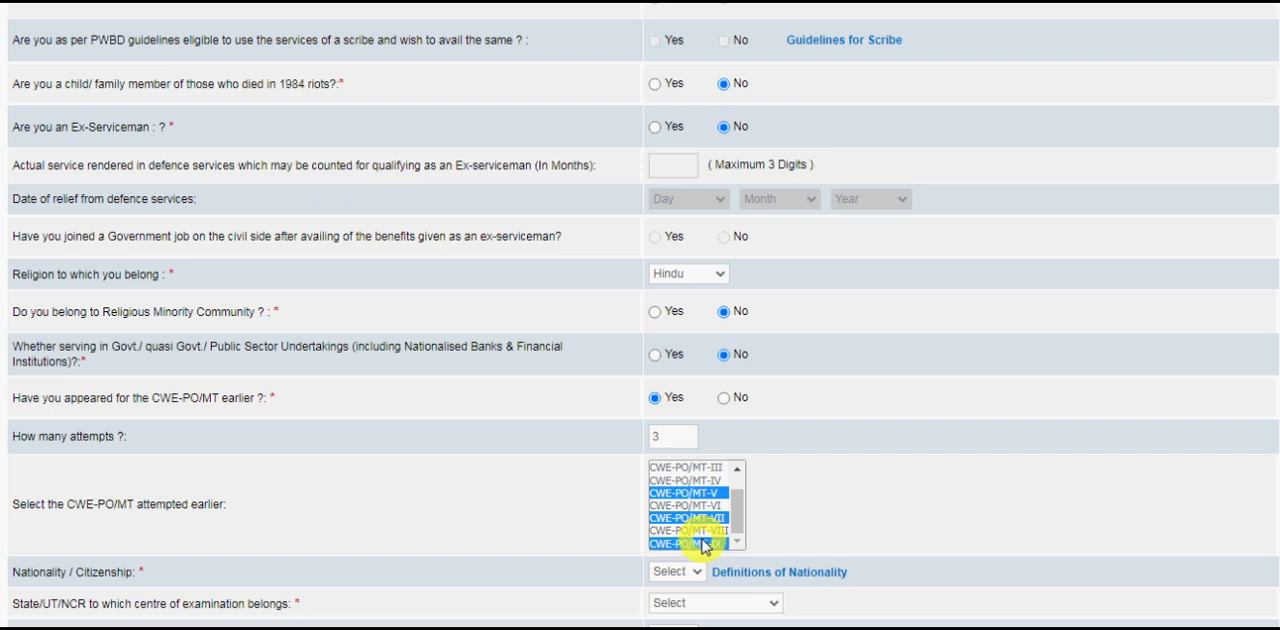
Answer No to having appeared for the CWE-PO/MT earlier and set the nationality to Indian.
left_click(724, 398)
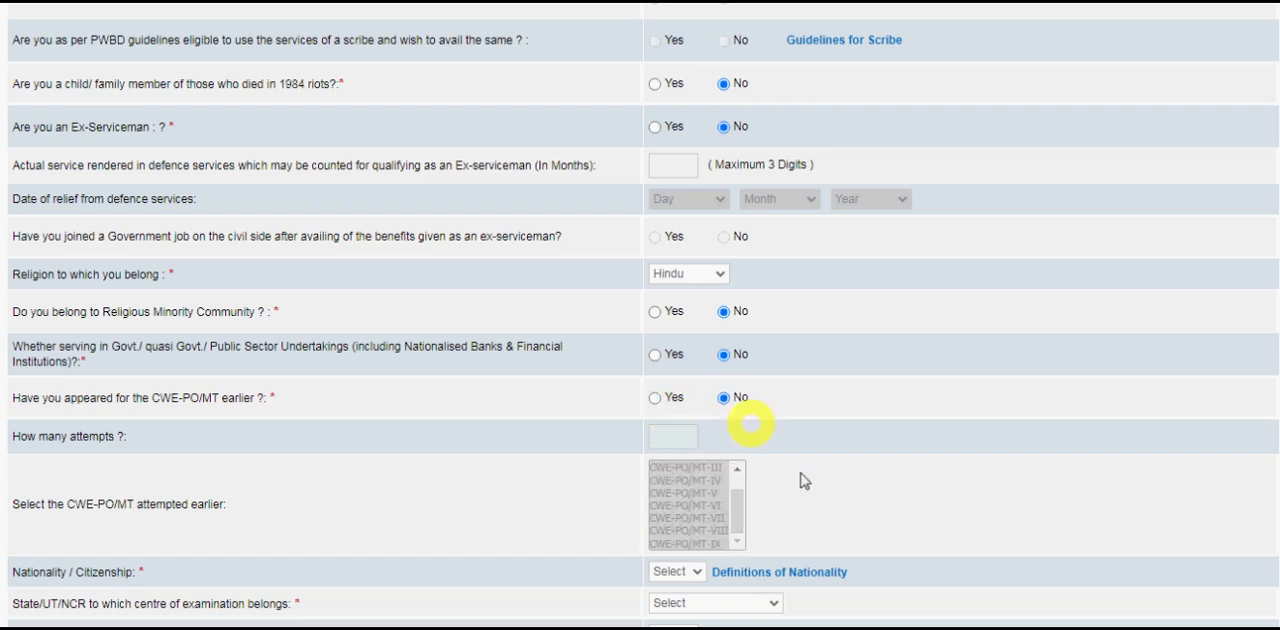
scroll(808, 502, "down", 3)
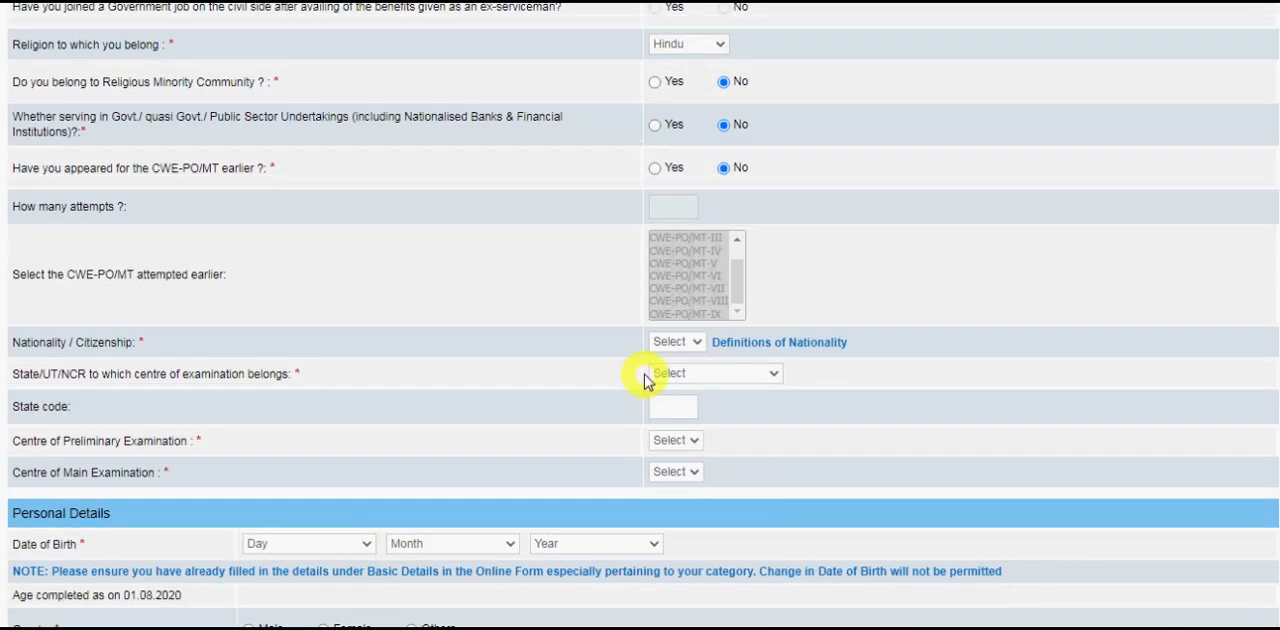
left_click(681, 343)
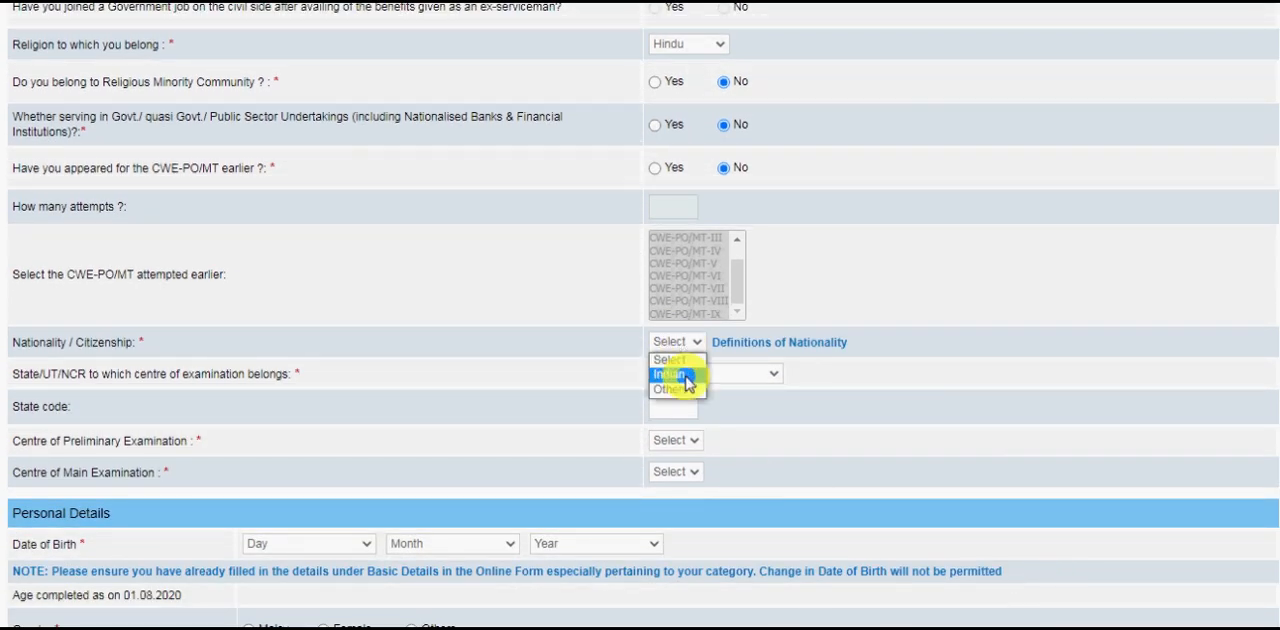
left_click(686, 382)
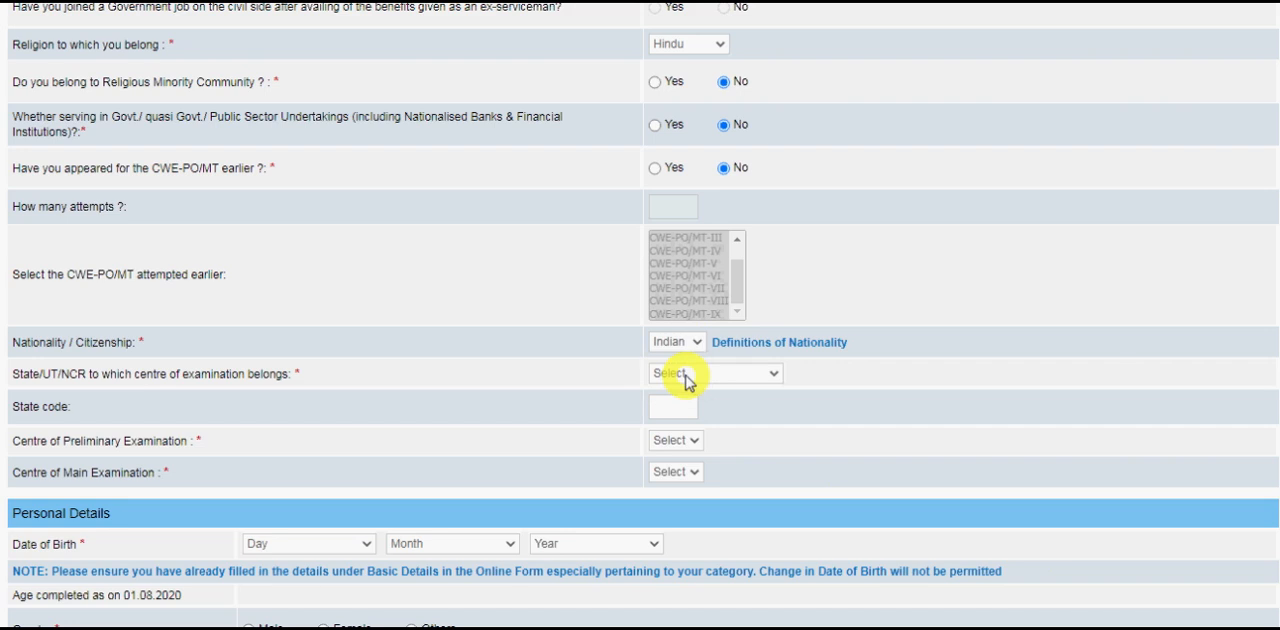
Set the examination state to Uttar Pradesh, with Agra as the preliminary centre and Lucknow as the main centre.
left_click(686, 378)
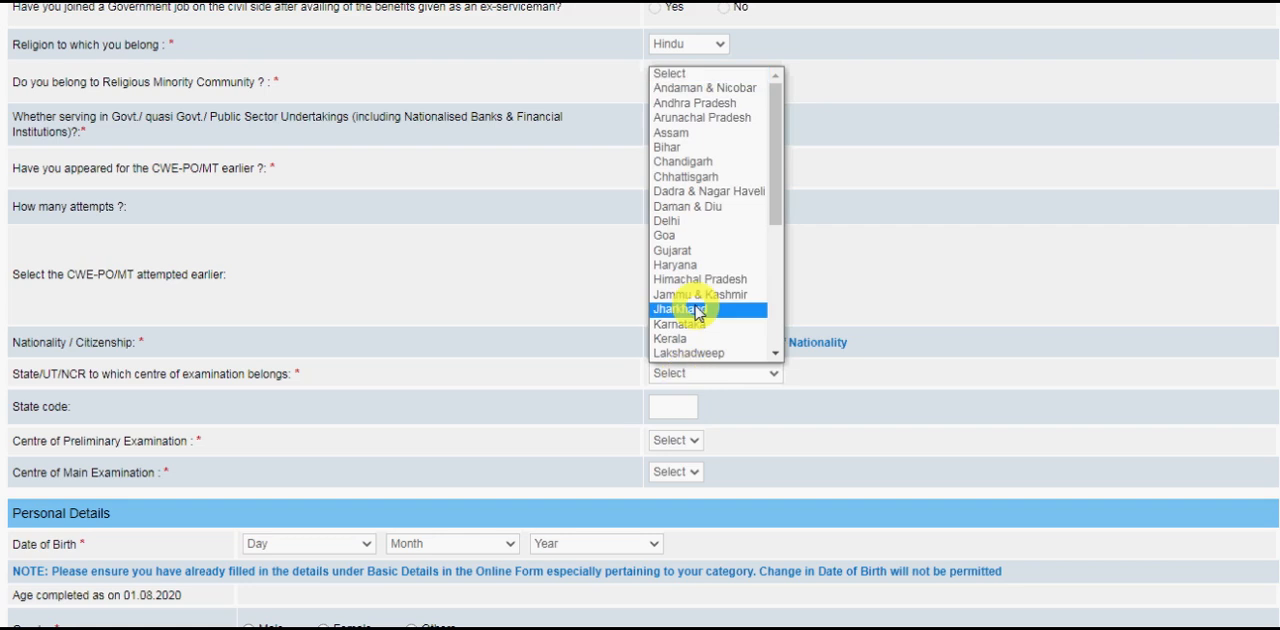
key("u")
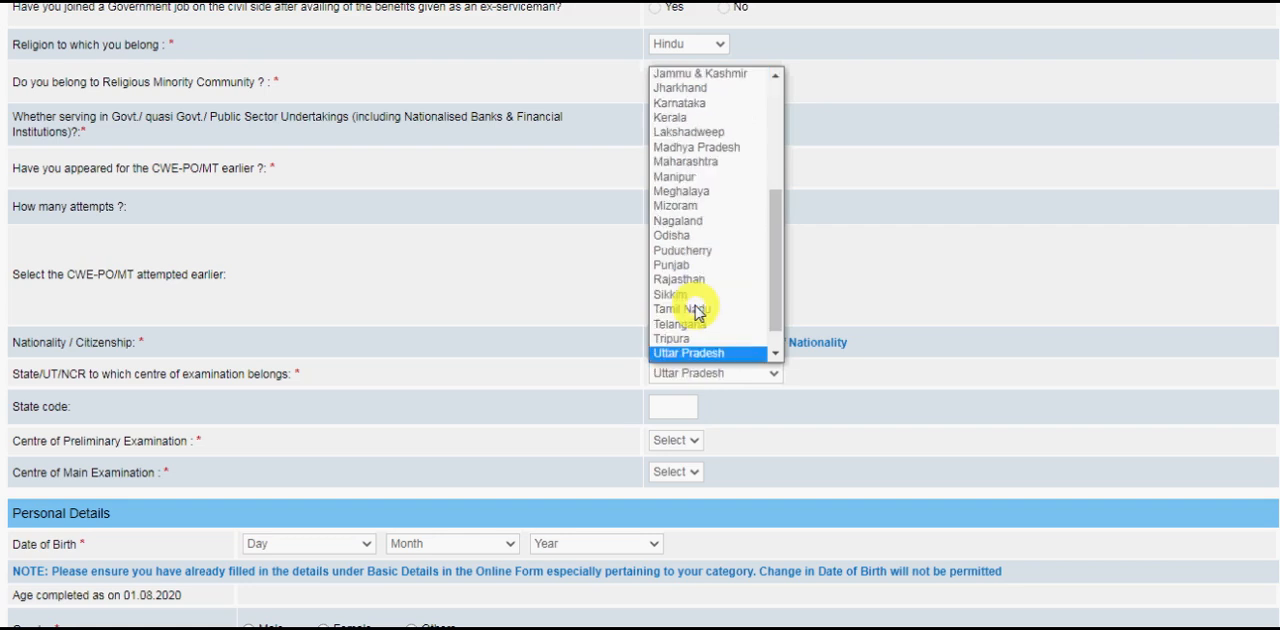
left_click(712, 354)
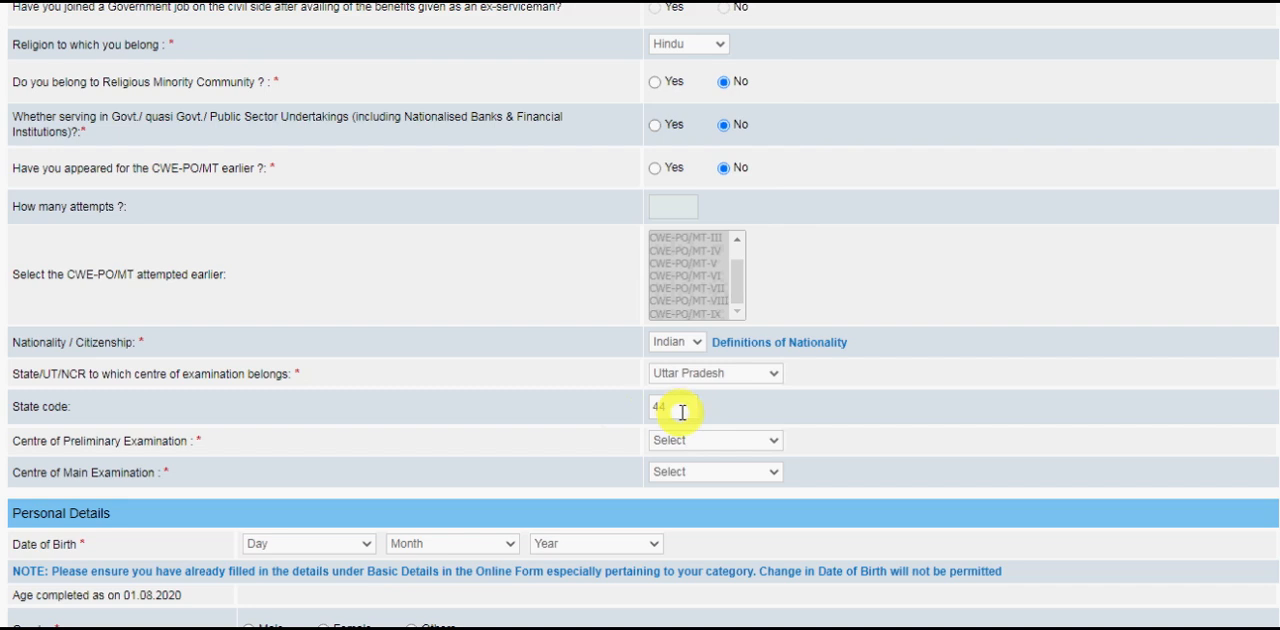
left_click(720, 447)
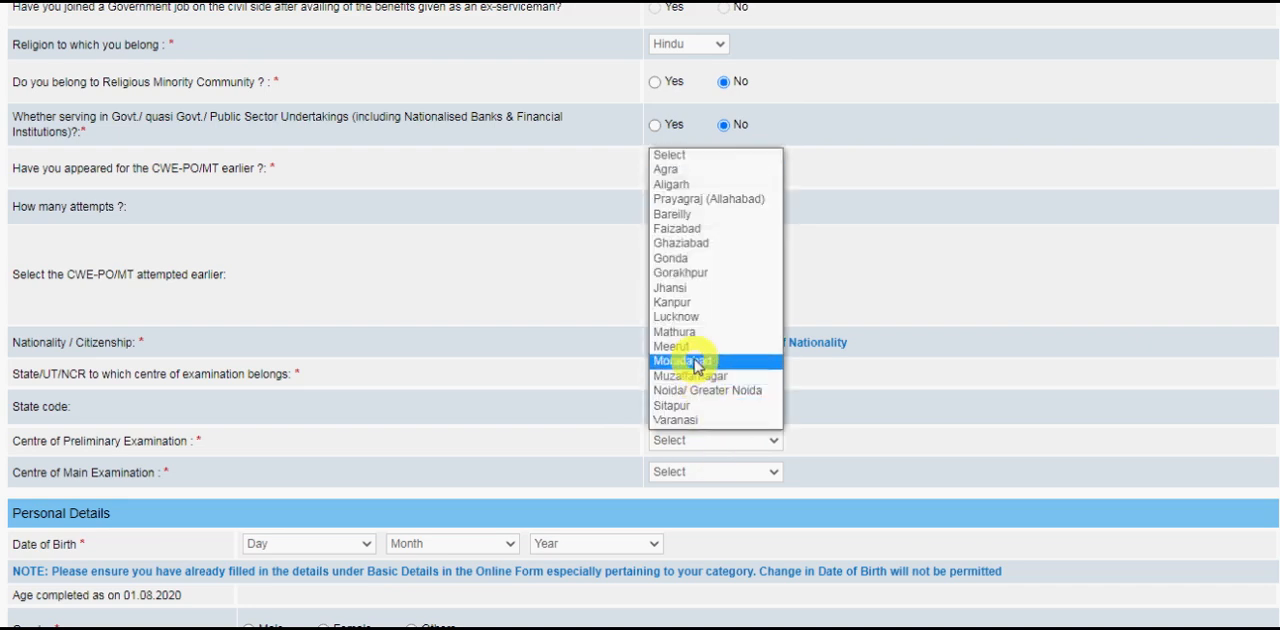
left_click(668, 170)
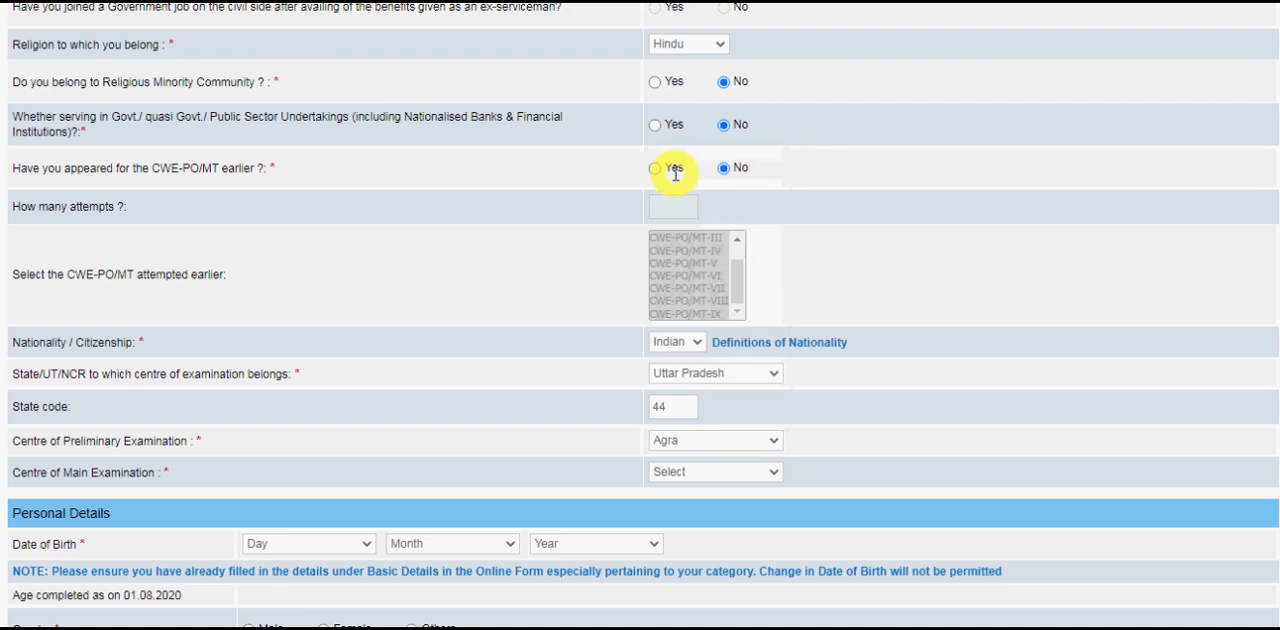
left_click(688, 478)
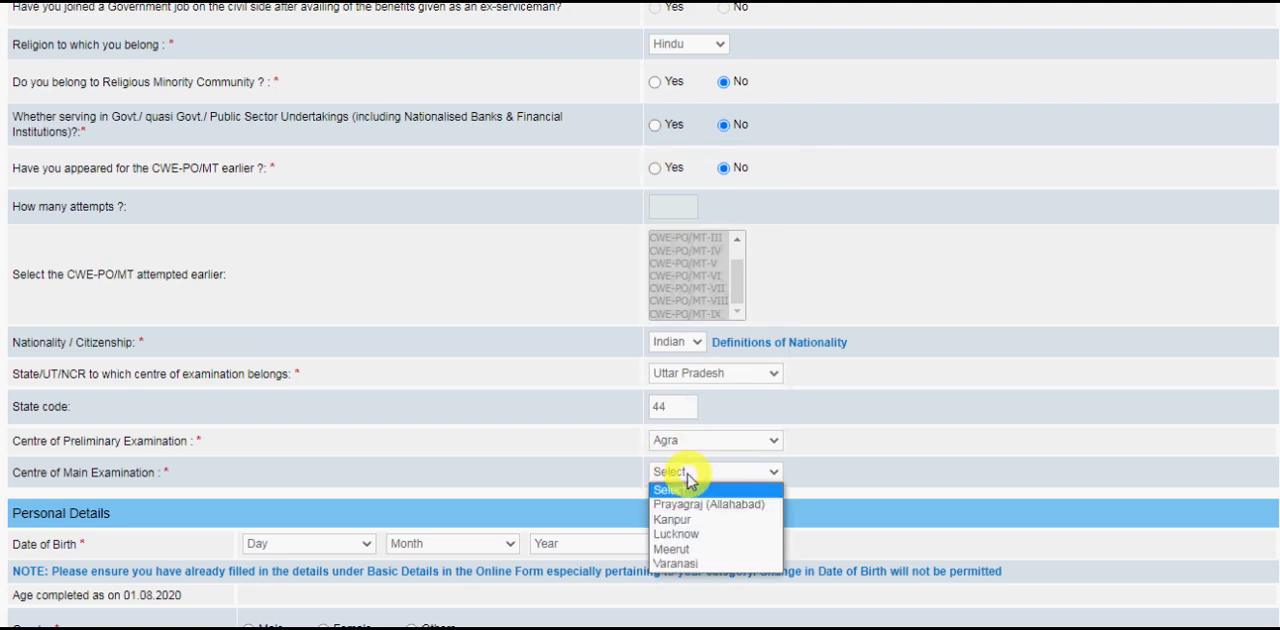
left_click(686, 535)
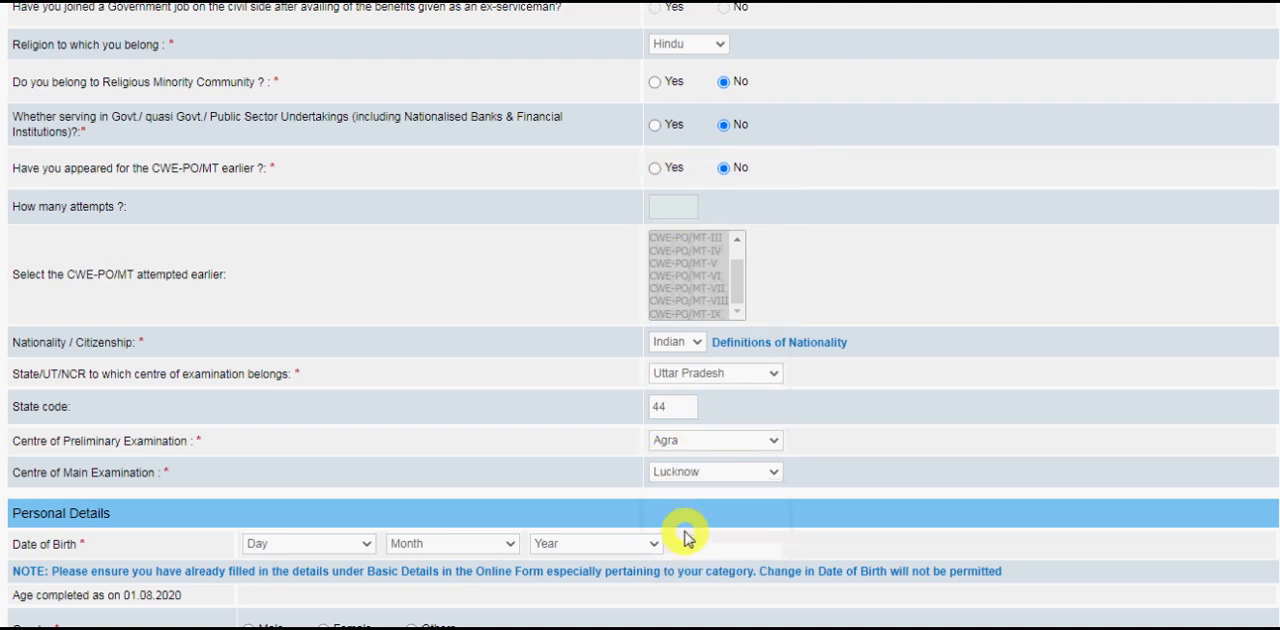
Enter the candidate's date of birth in the personal details and set the gender to Male.
scroll(1118, 527, "down", 3)
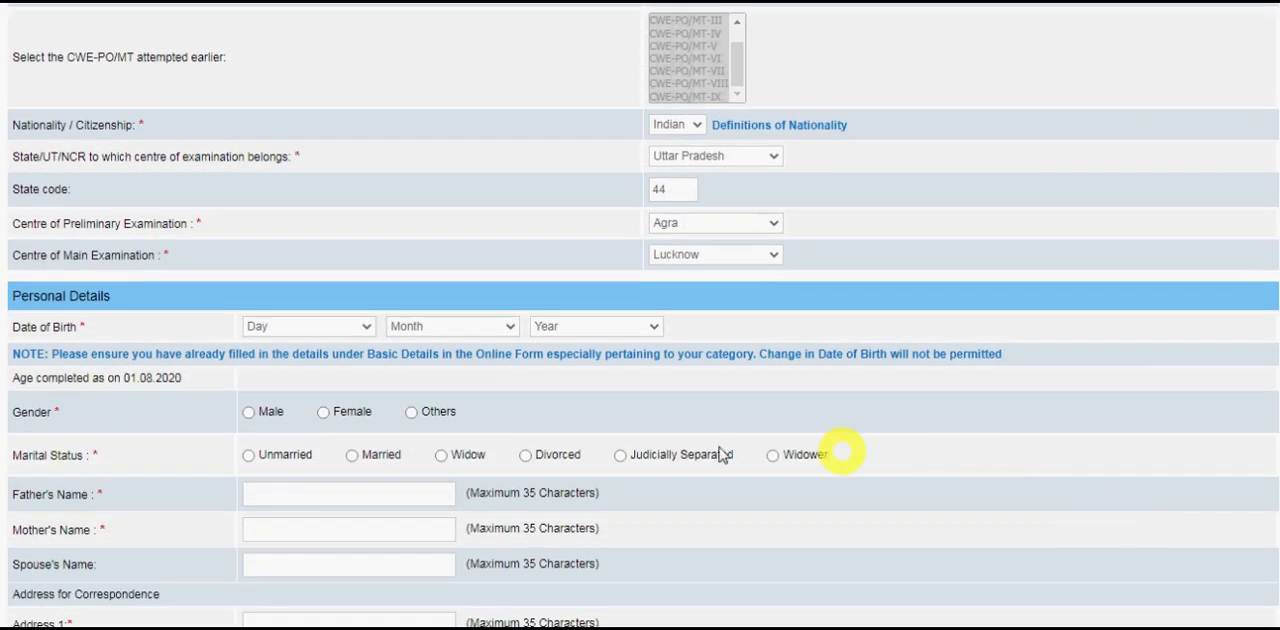
left_click(356, 328)
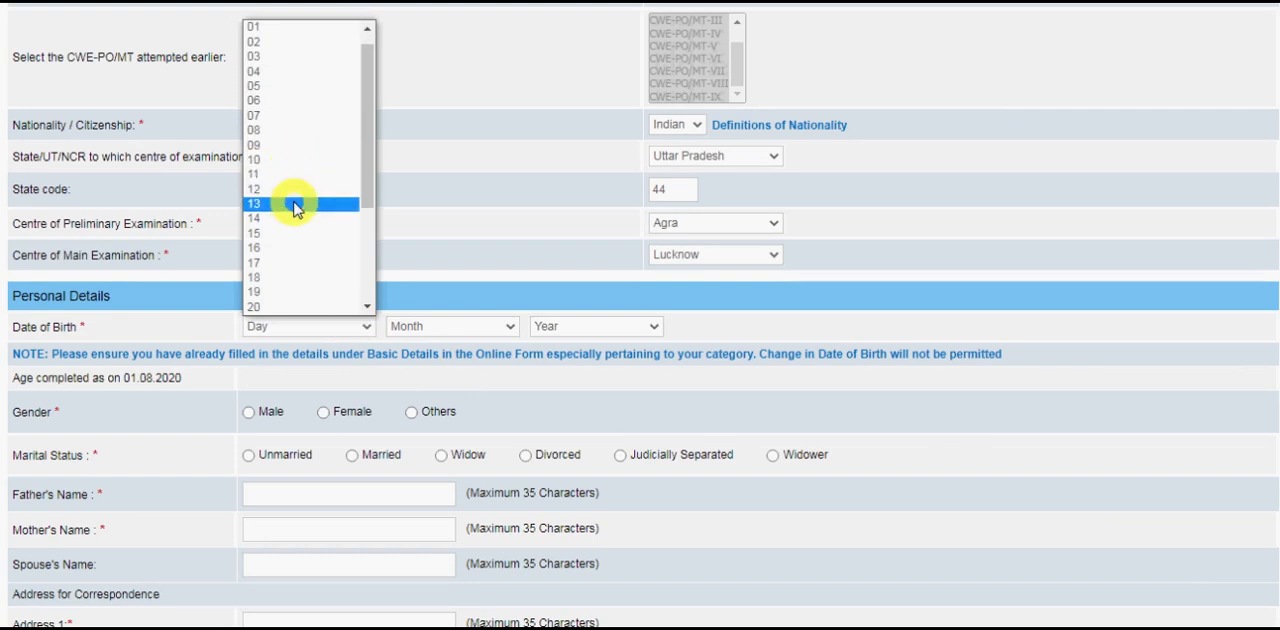
left_click(293, 204)
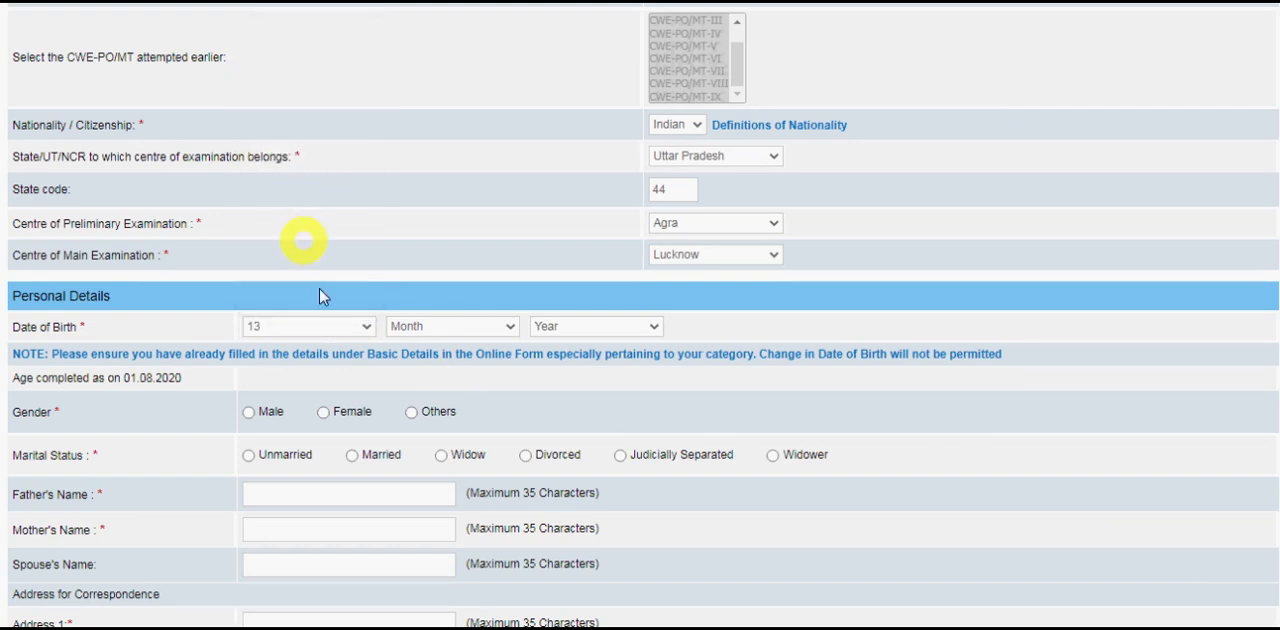
left_click(407, 327)
left_click(411, 368)
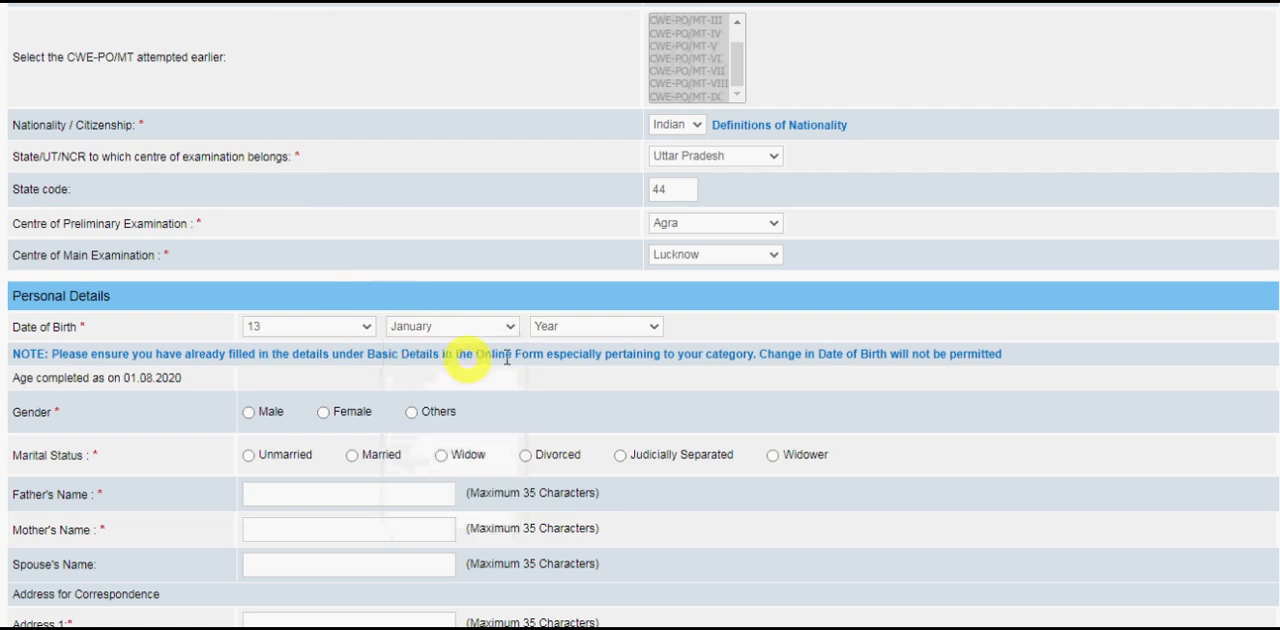
left_click(549, 335)
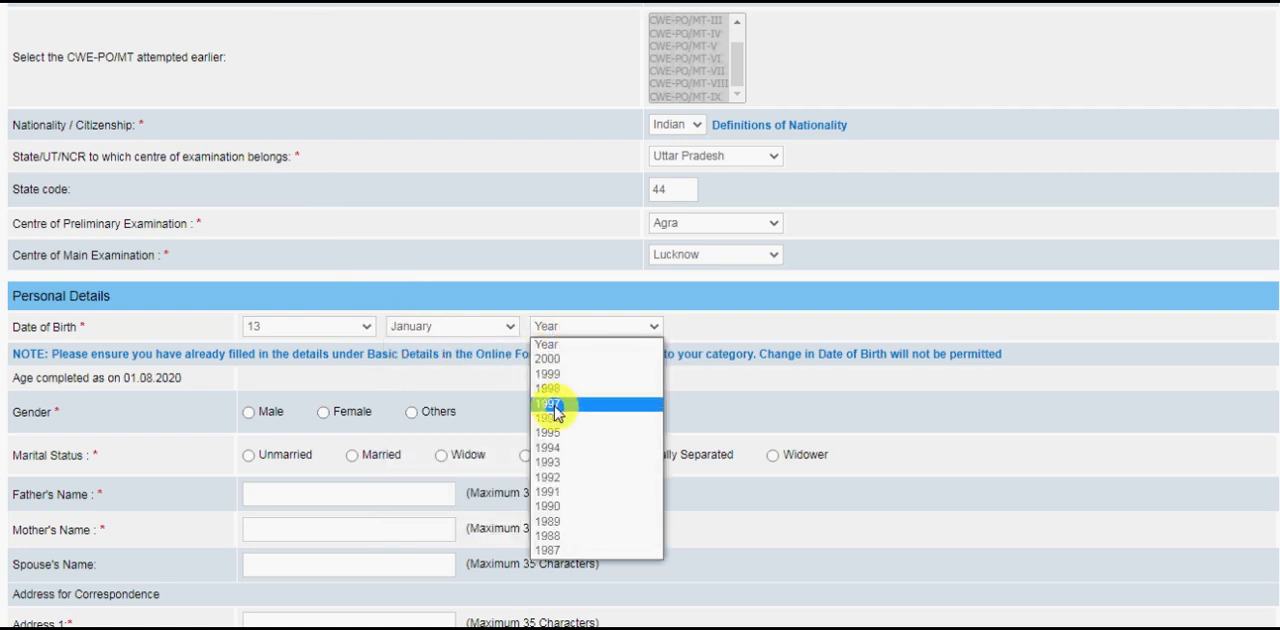
left_click(550, 359)
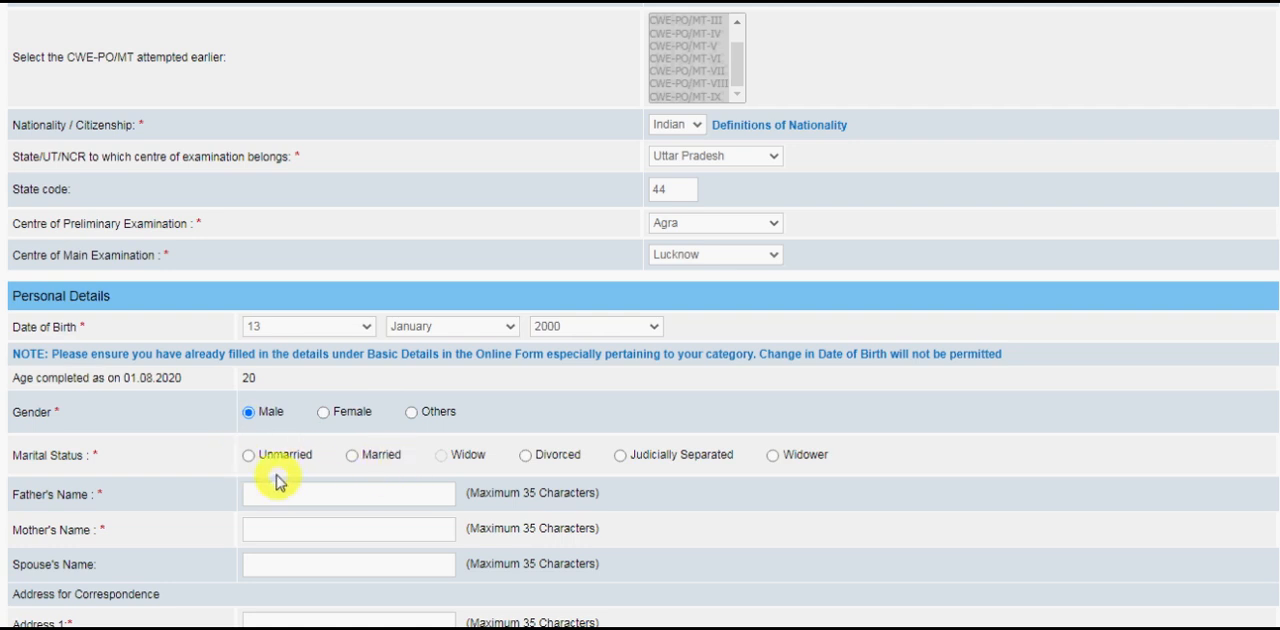
Set the marital status to Unmarried and enter the father's and mother's names.
left_click(249, 457)
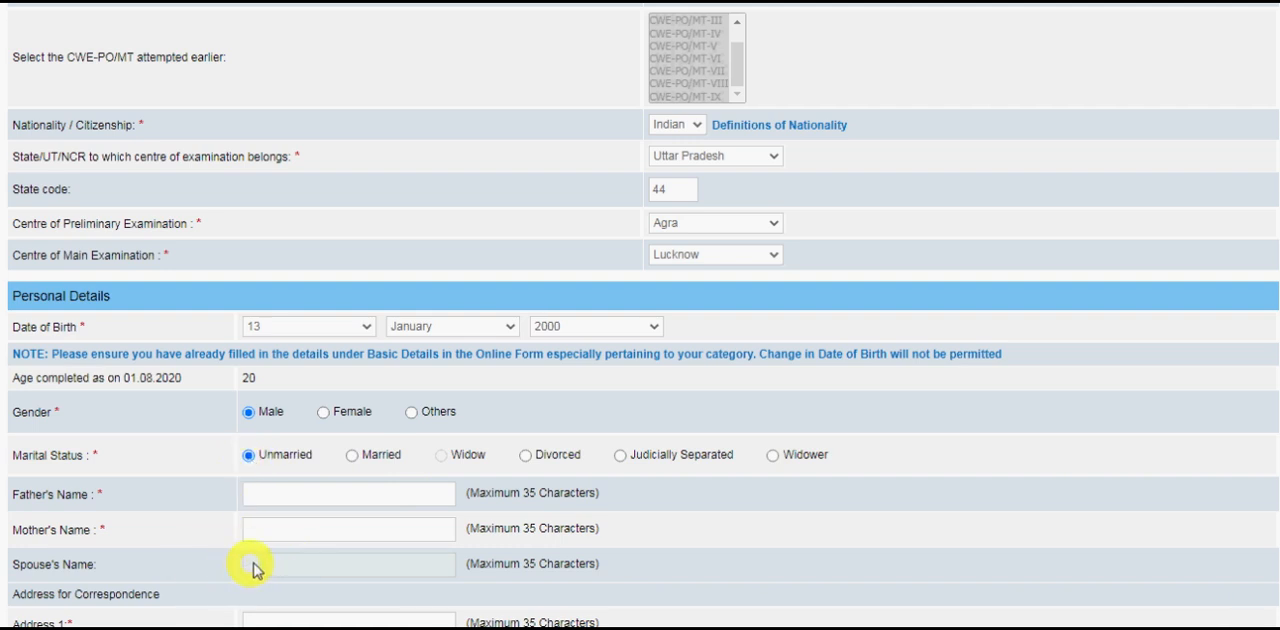
left_click(350, 455)
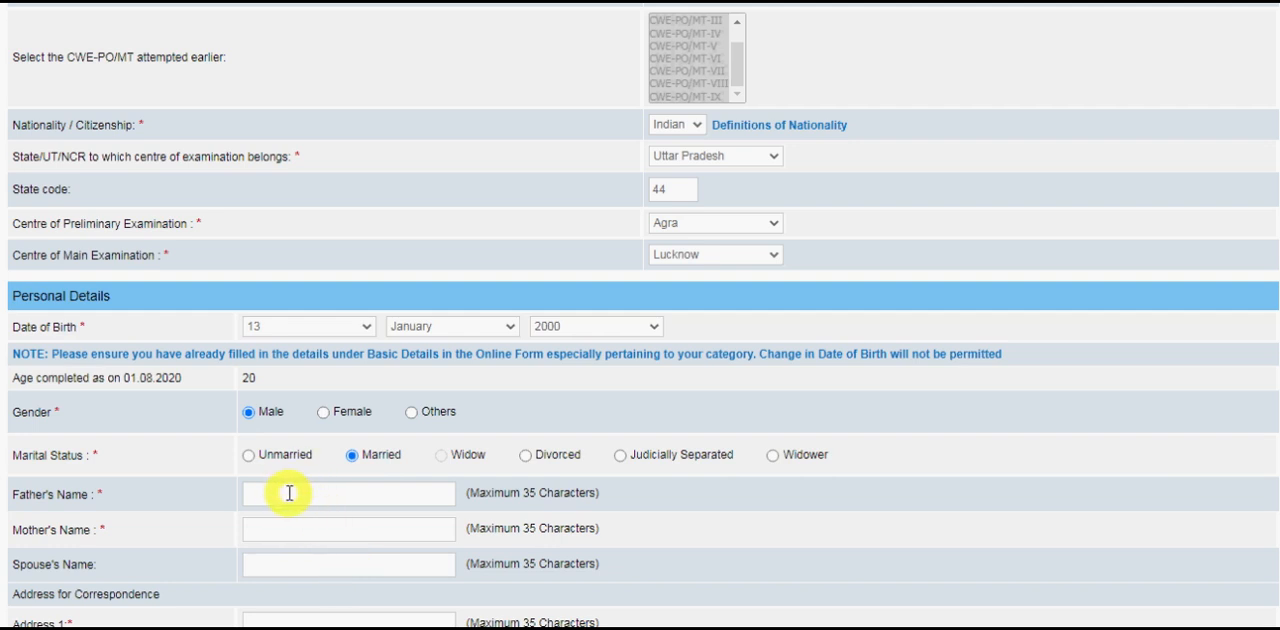
left_click(249, 456)
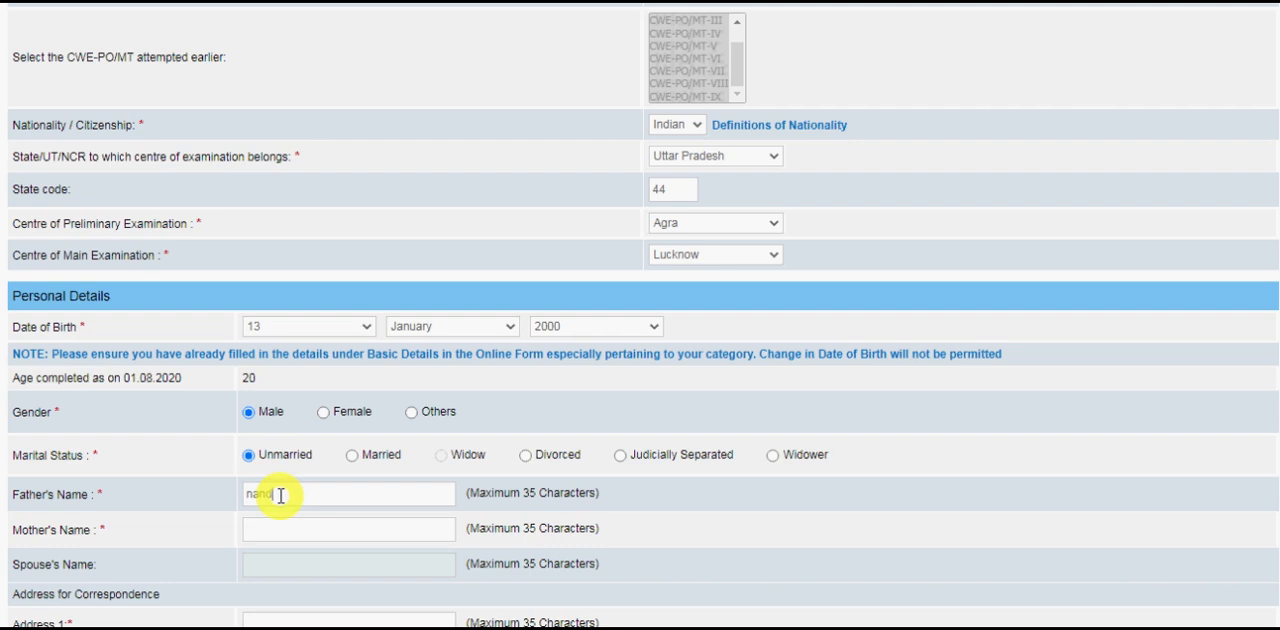
left_click(283, 532)
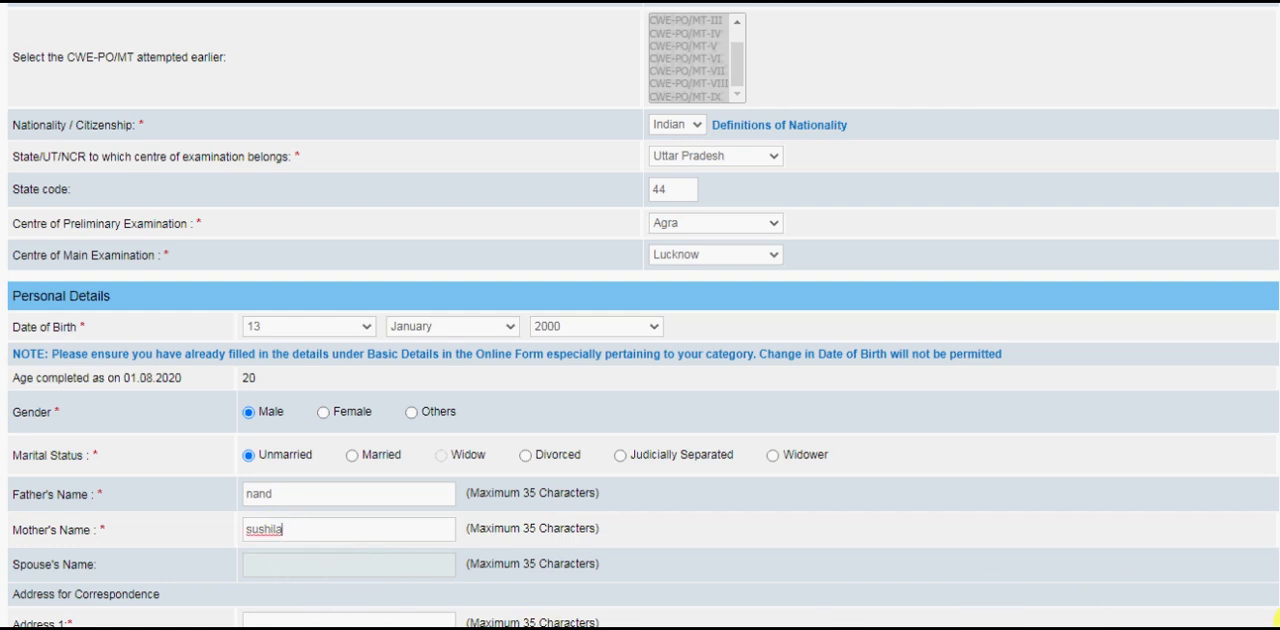
scroll(535, 543, "down", 2)
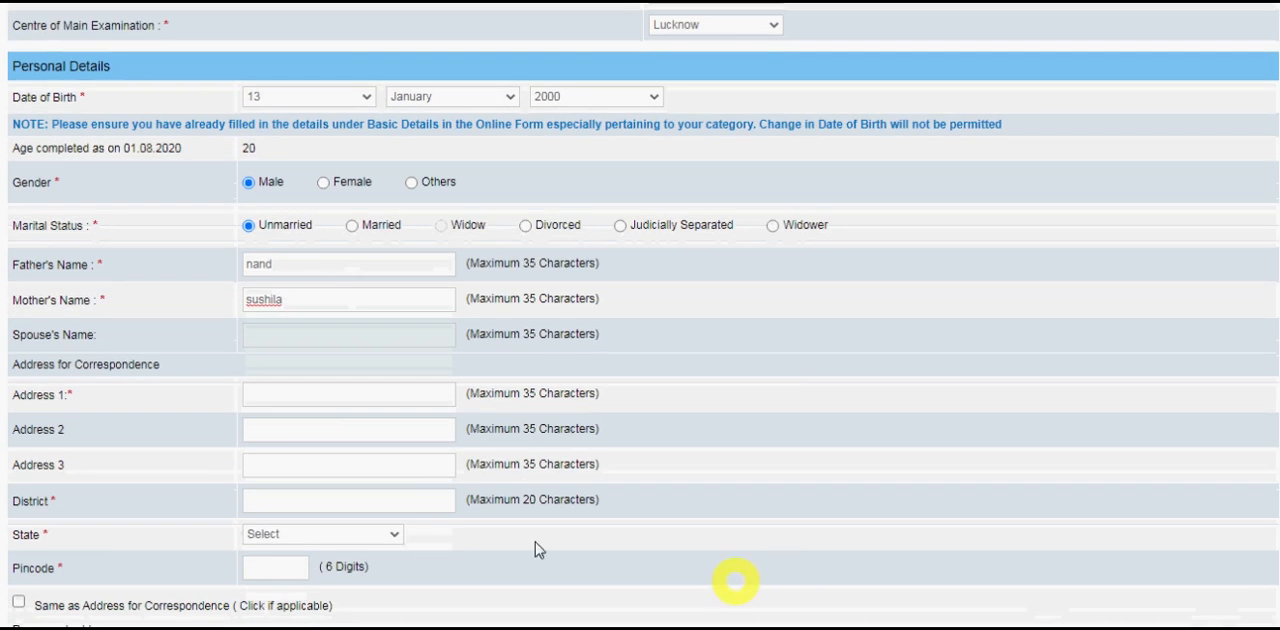
Fill in the address lines and the district of the candidate's address for correspondence.
left_click(303, 395)
type("hjhjh")
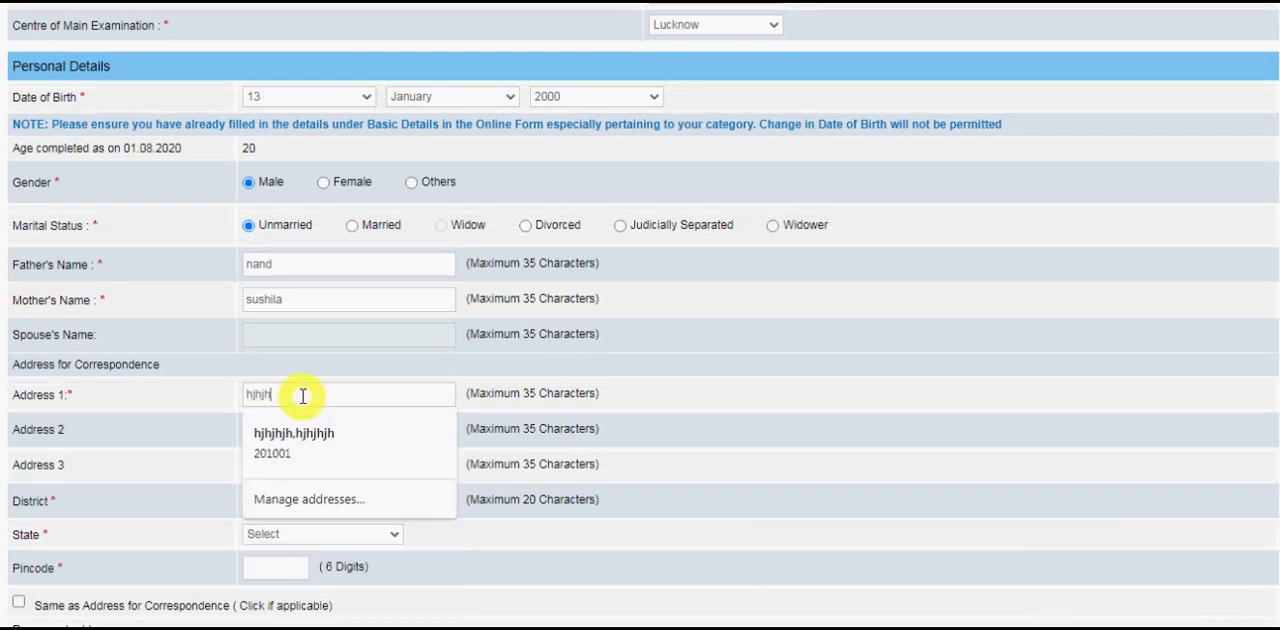
left_click(166, 434)
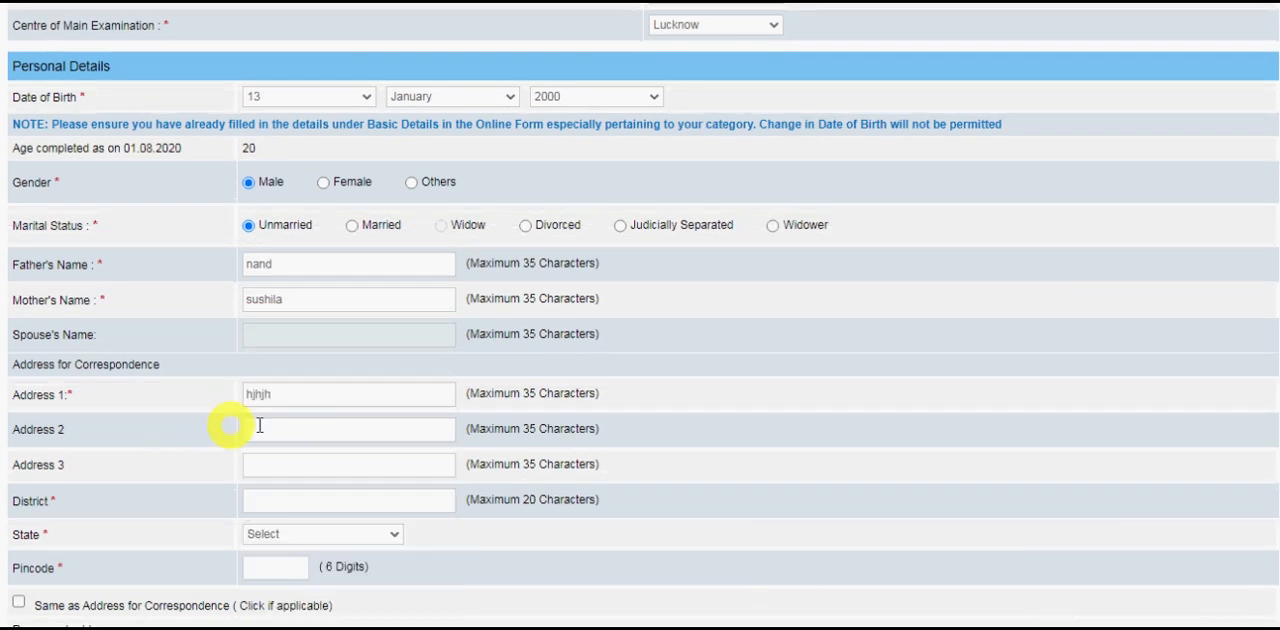
left_click(310, 430)
type("hjhjhj")
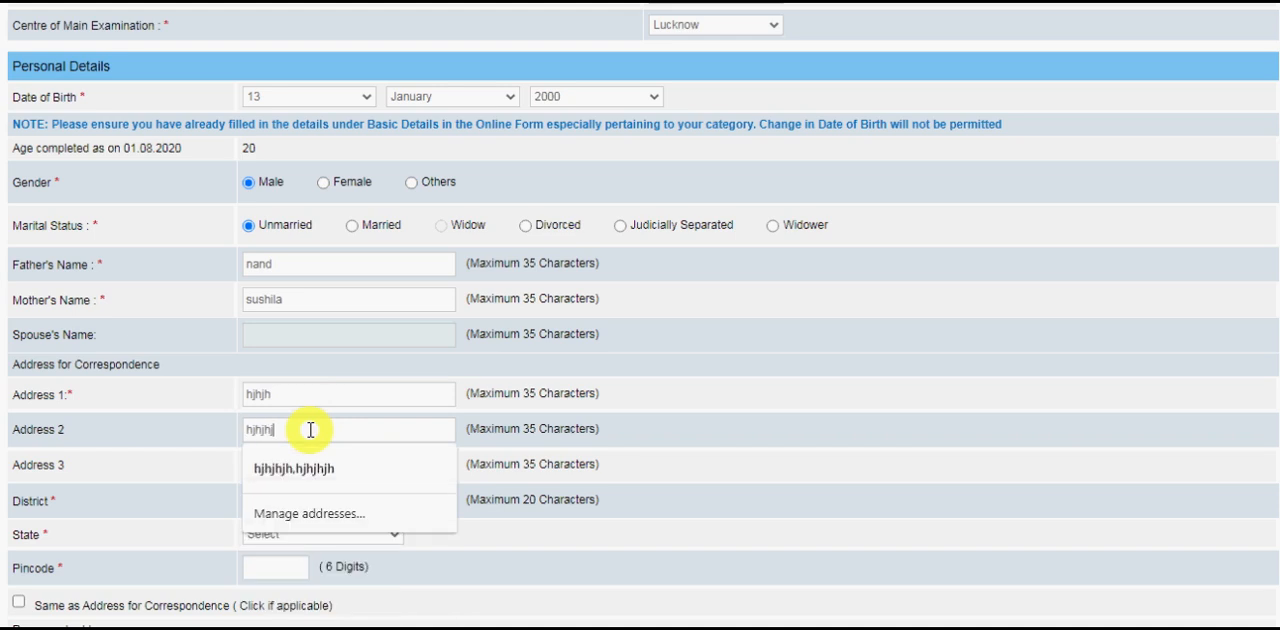
left_click(210, 480)
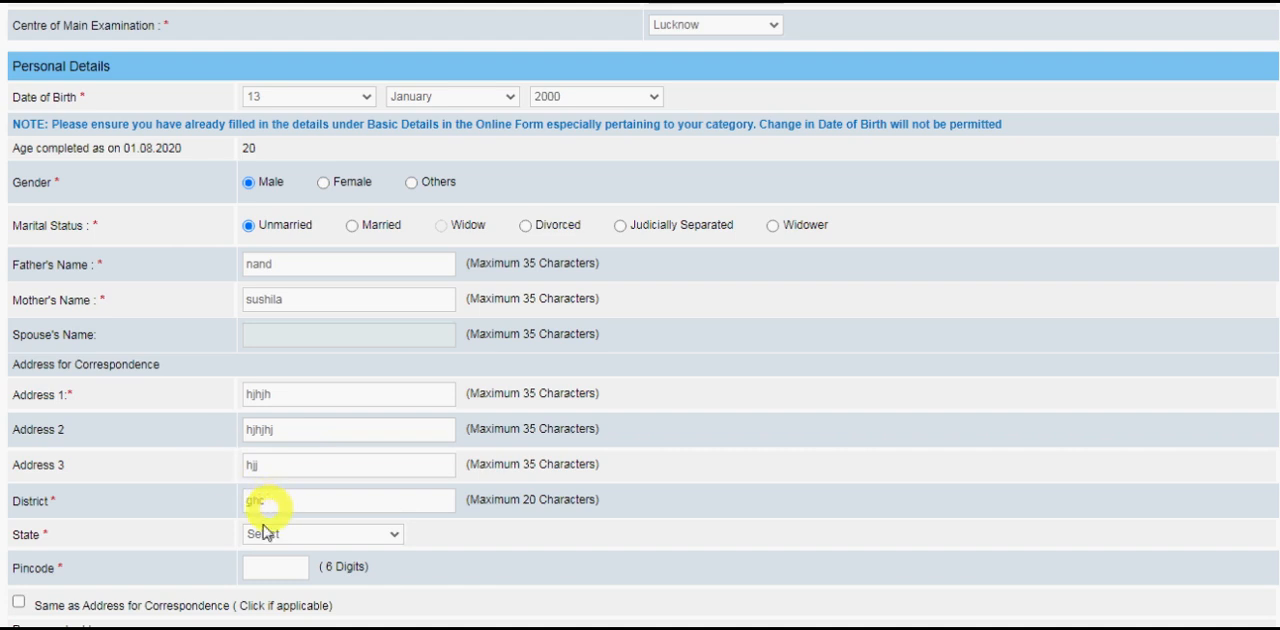
Set the correspondence address state to Uttar Pradesh and enter the six-digit pincode.
left_click(279, 536)
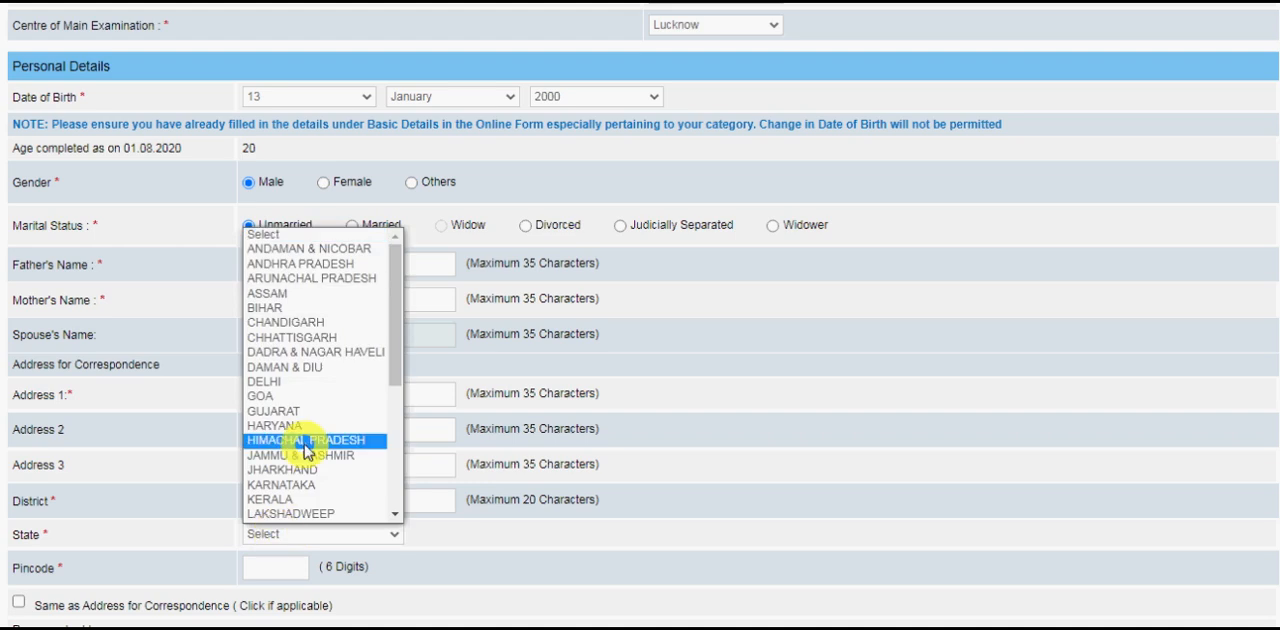
key("u")
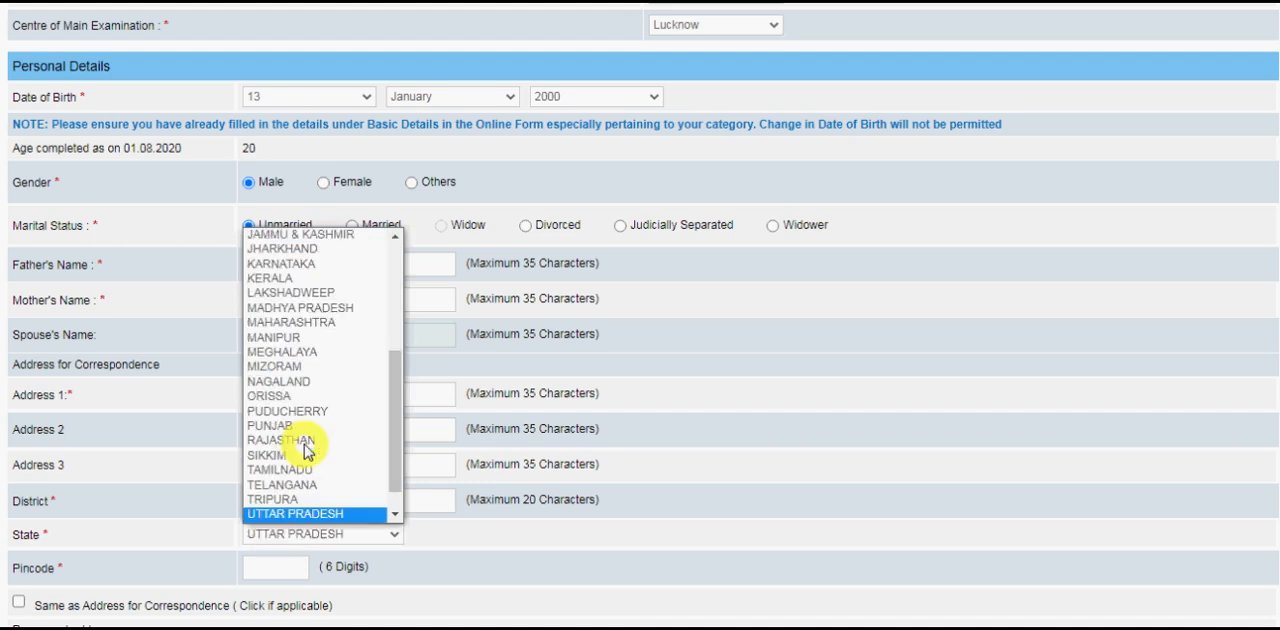
left_click(318, 514)
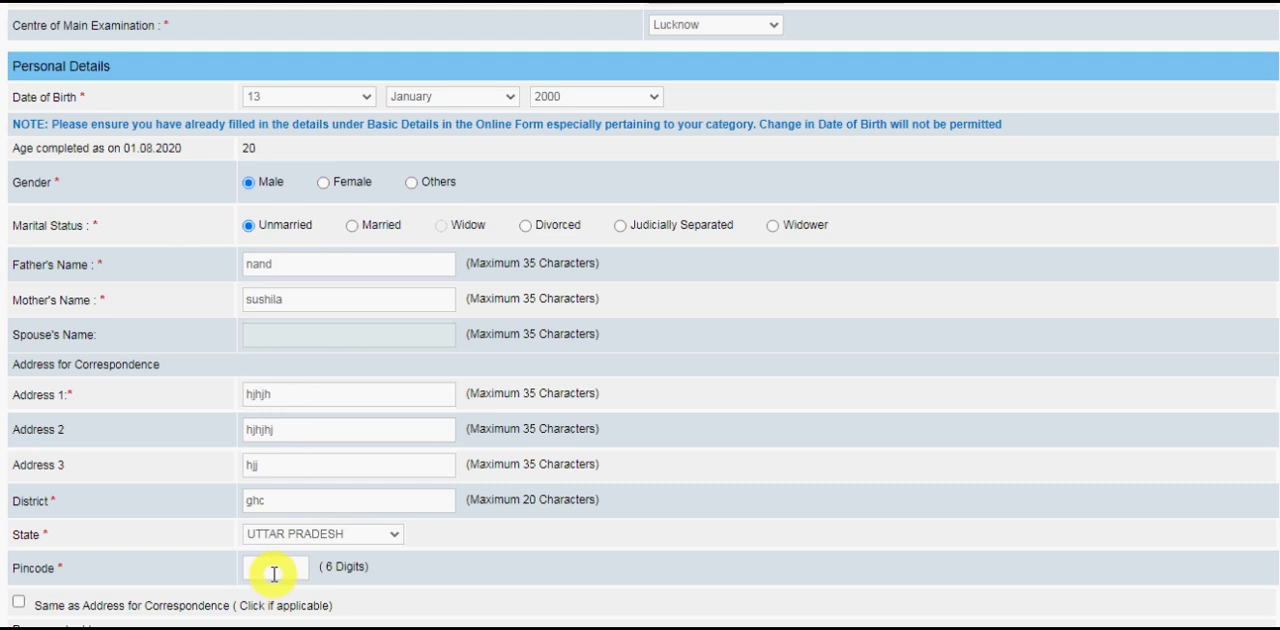
left_click(266, 566)
type("201001")
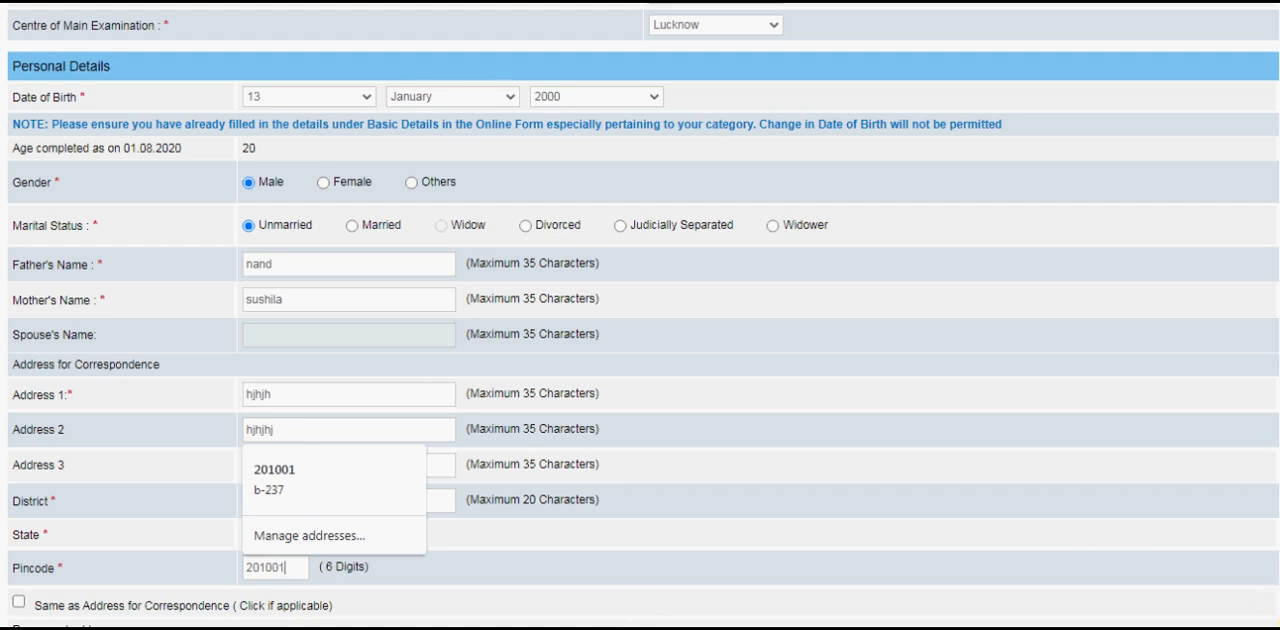
Mark the permanent address as the same as the address for correspondence.
scroll(1229, 620, "down", 3)
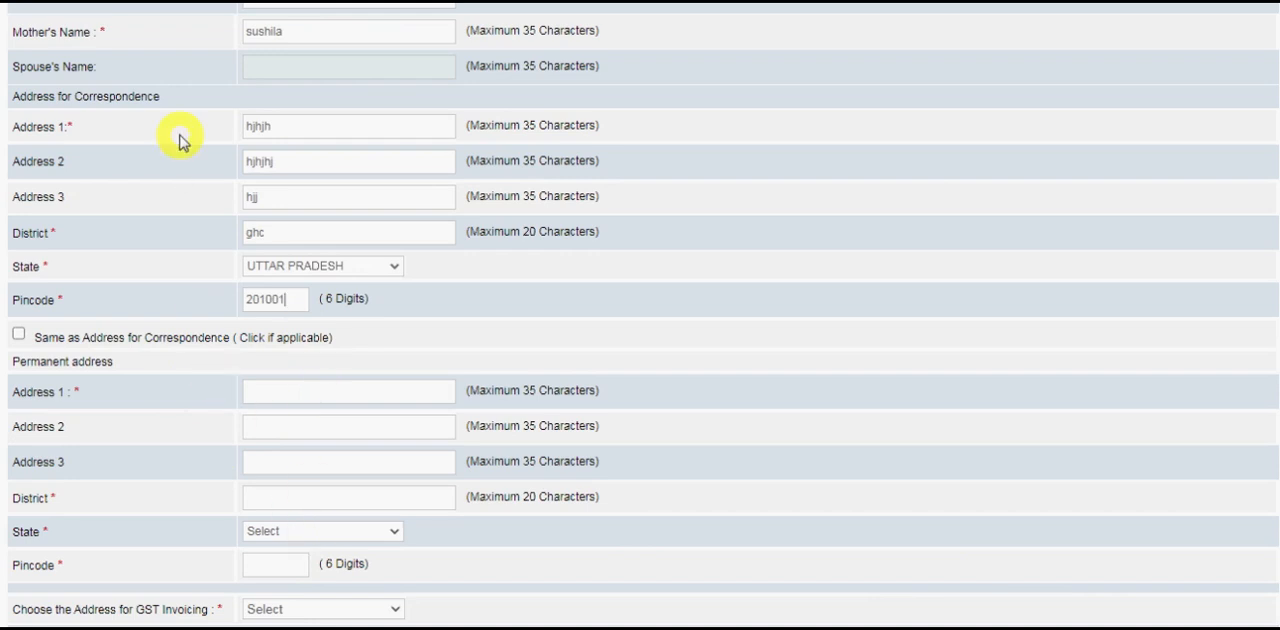
left_click(18, 334)
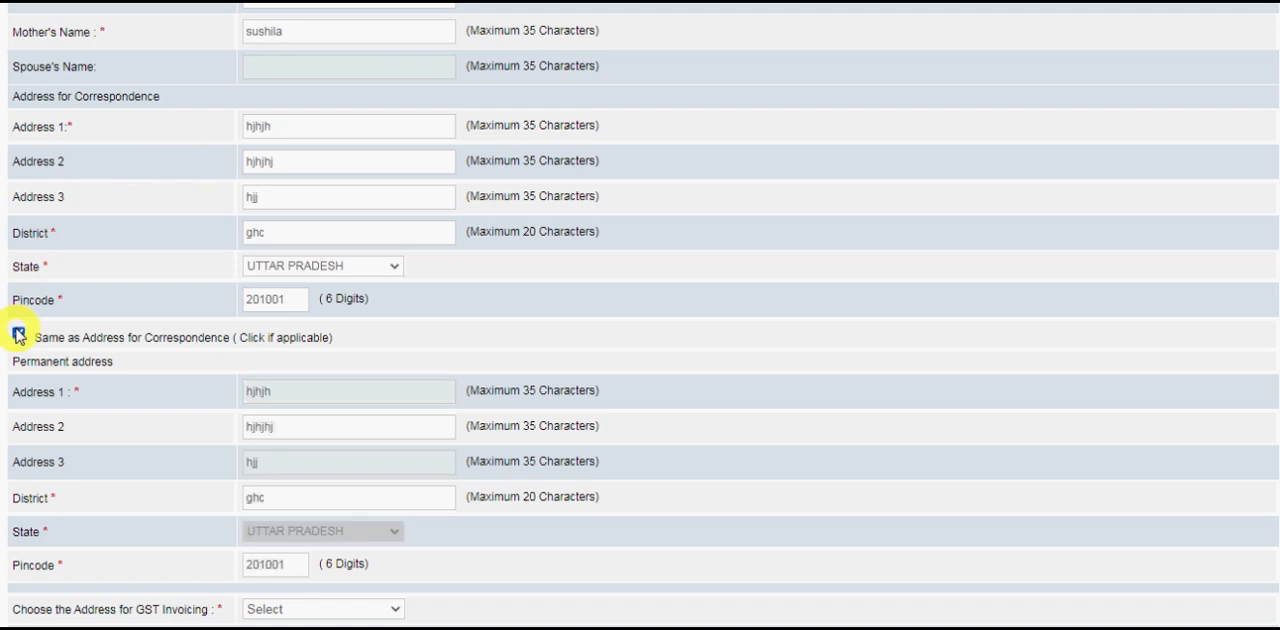
left_click(18, 334)
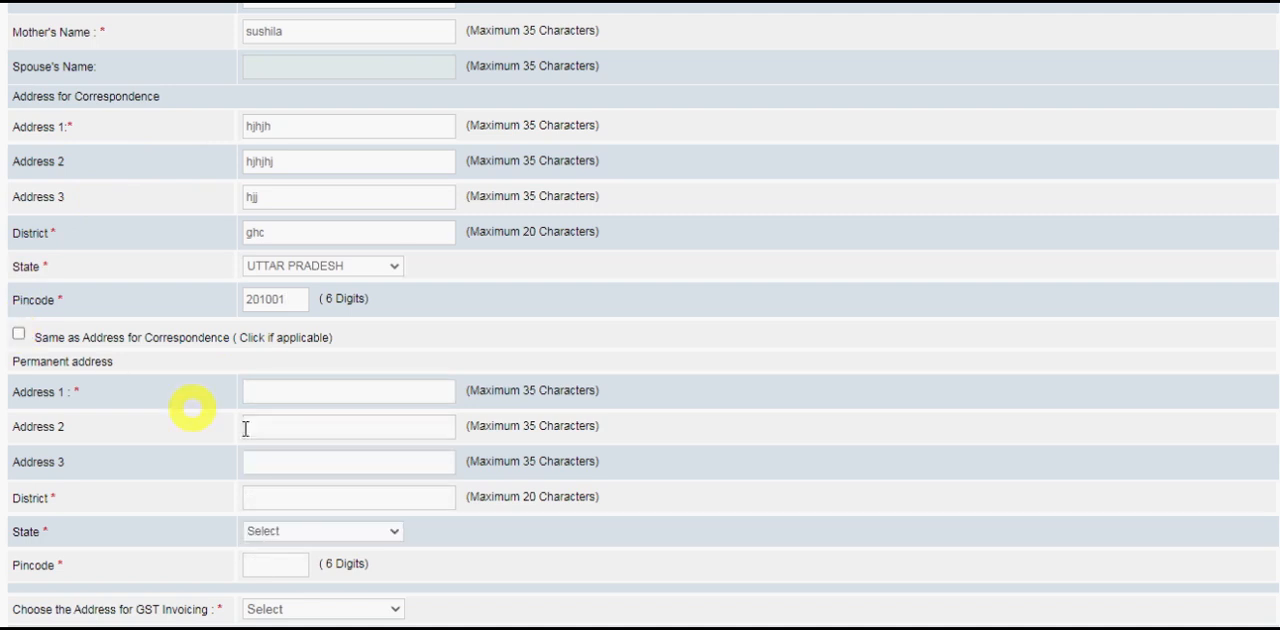
left_click(18, 334)
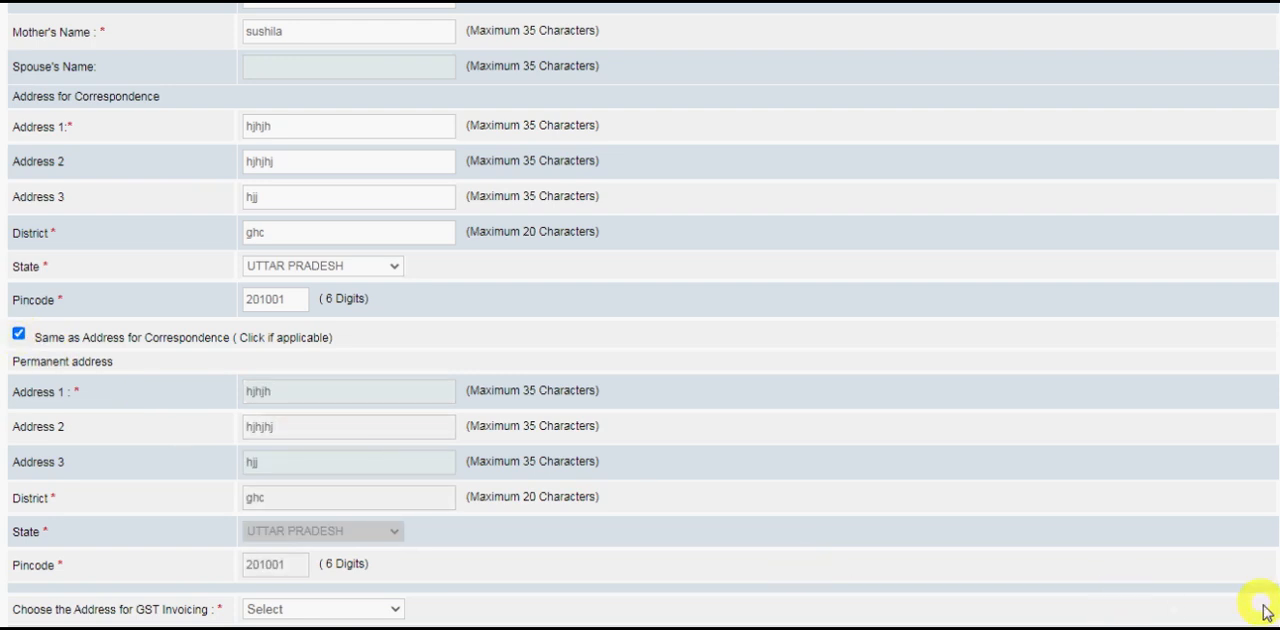
Choose Permanent Address as the address for GST invoicing.
scroll(1275, 612, "down", 2)
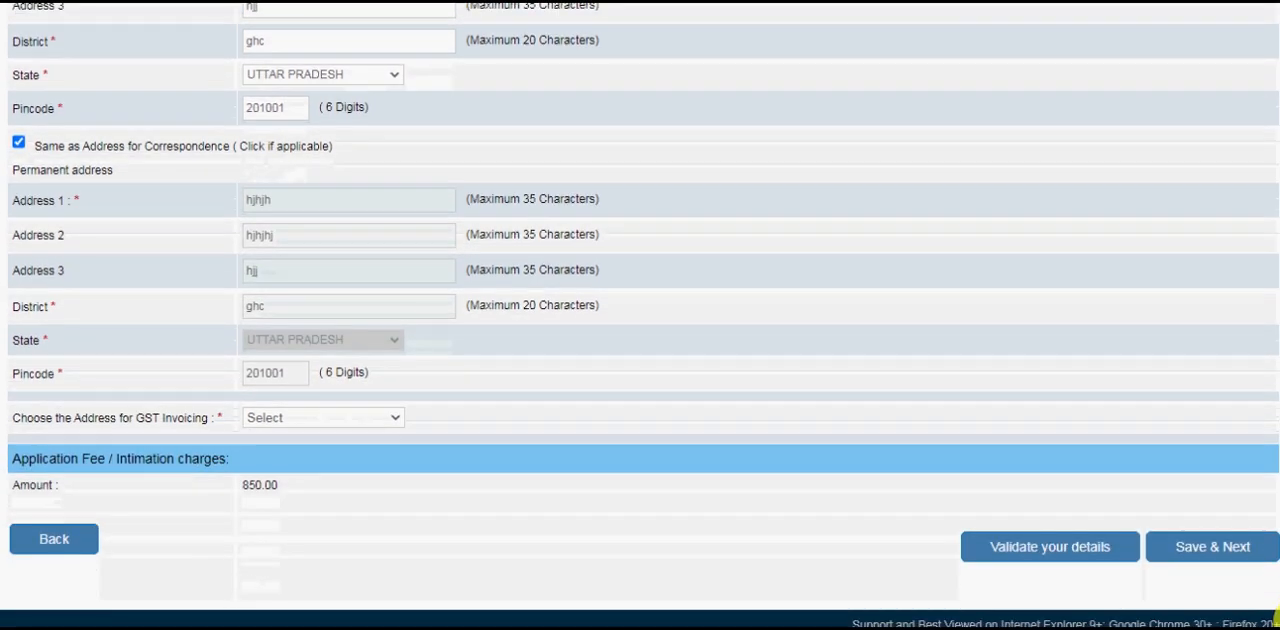
left_click(353, 420)
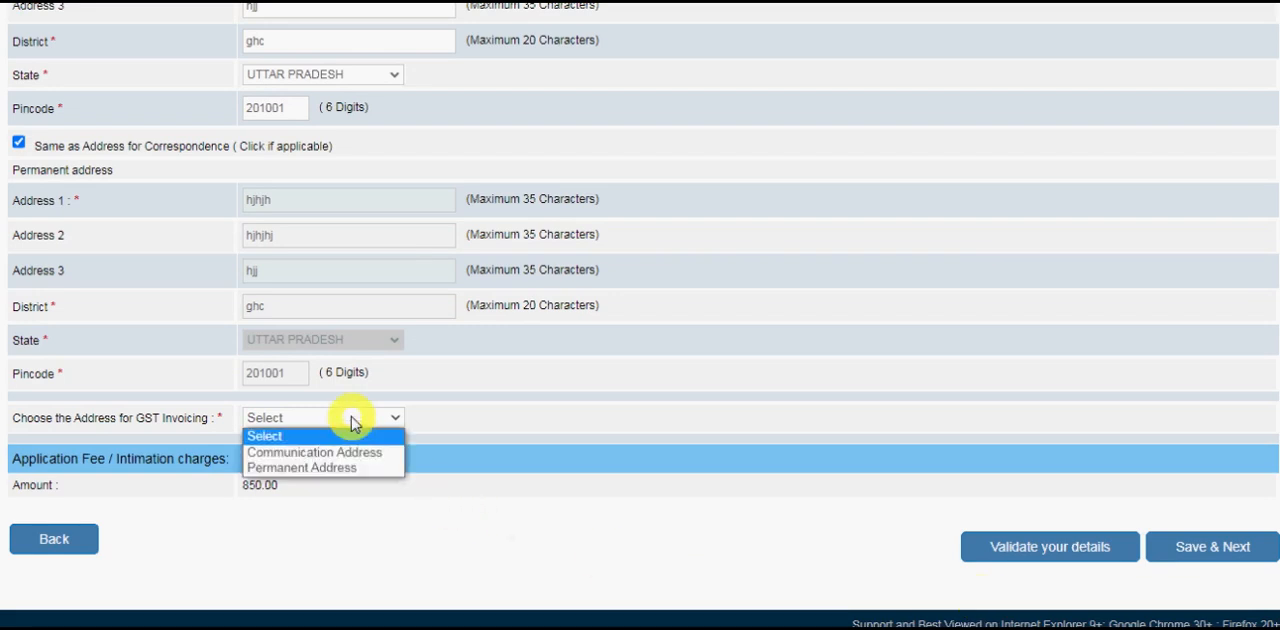
left_click(375, 468)
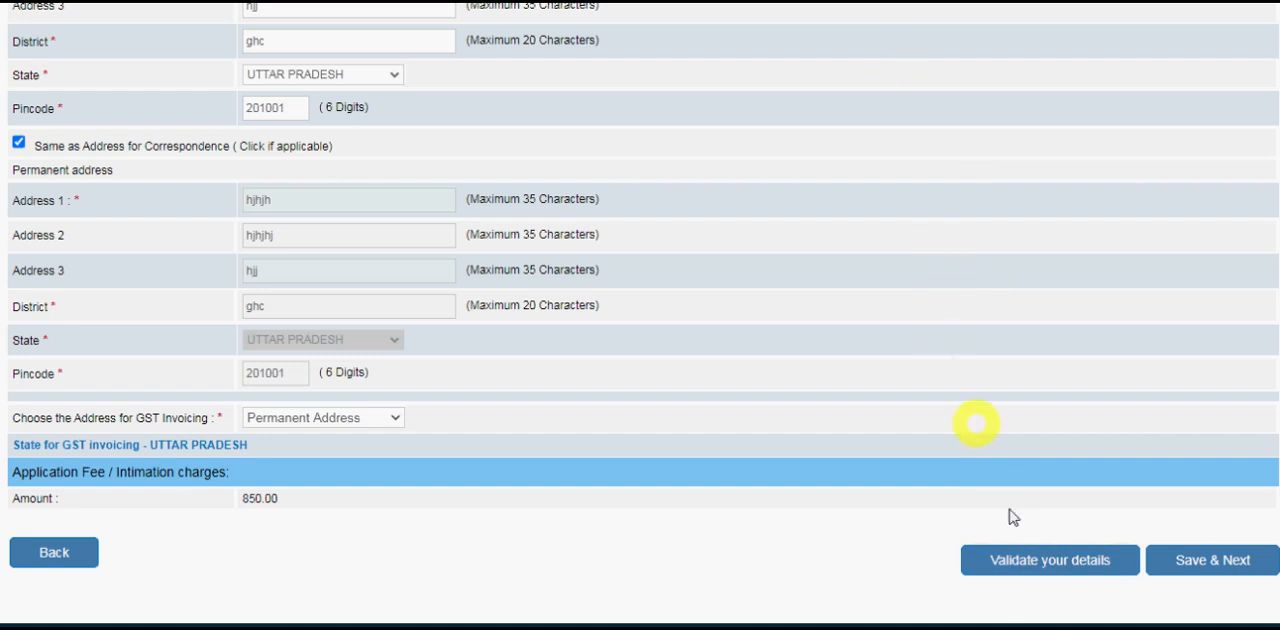
Validate the basic details, acknowledge the verification, and save them to continue to the qualification section.
left_click(1033, 562)
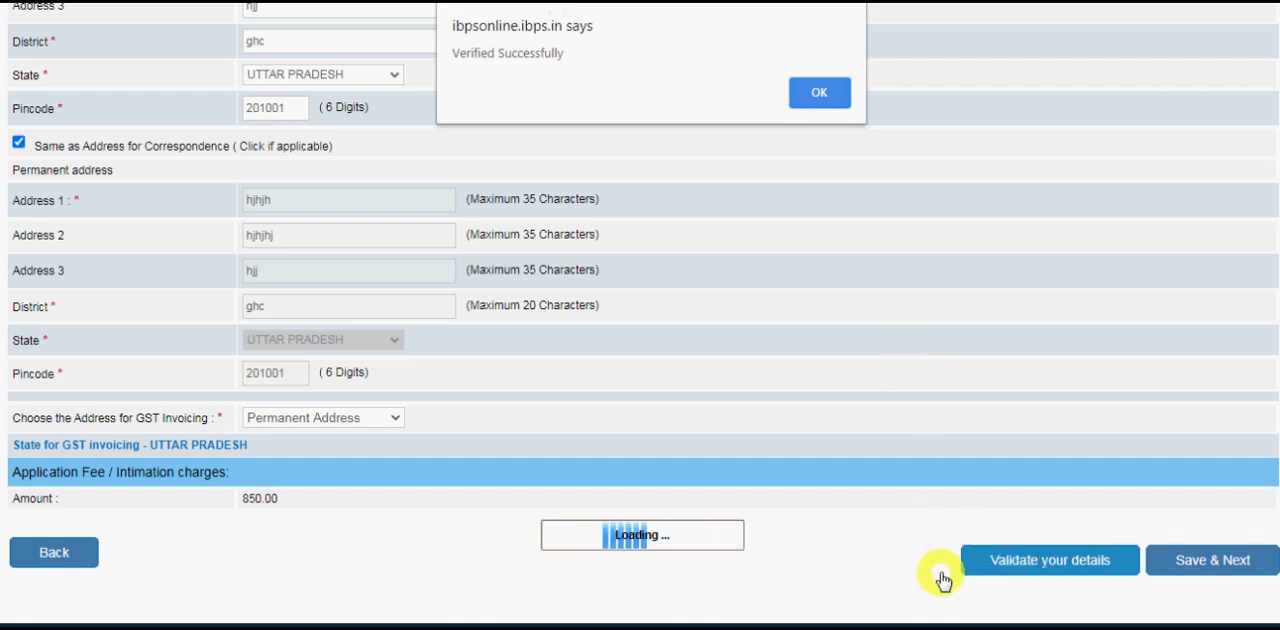
left_click(806, 94)
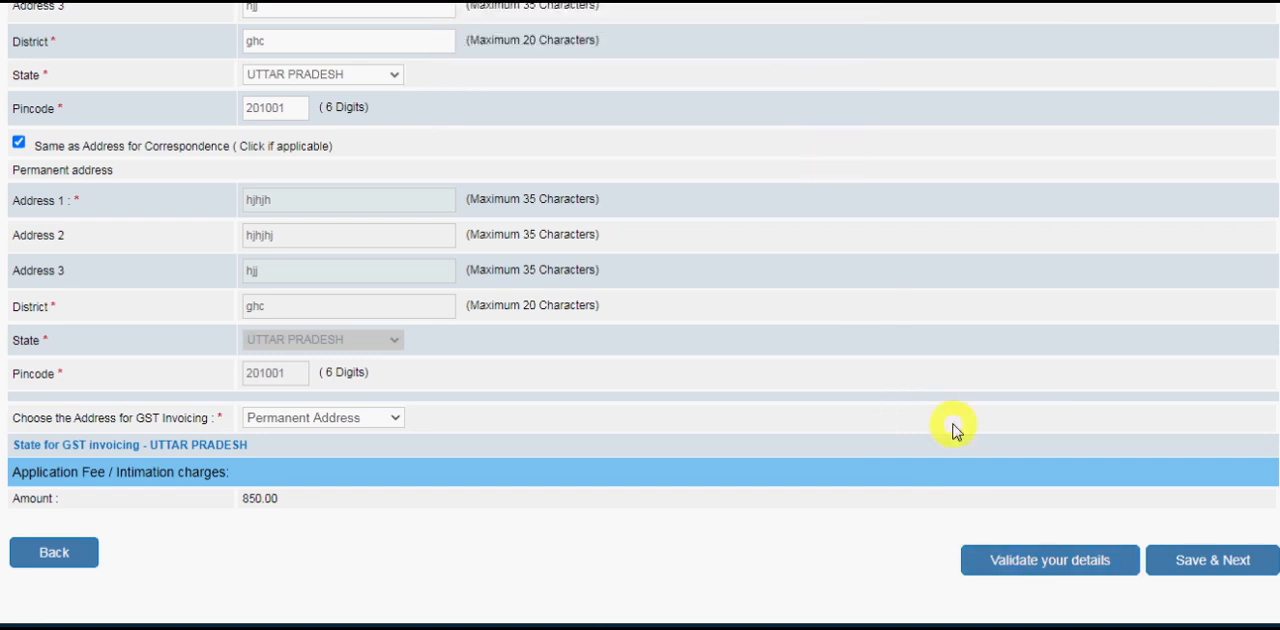
left_click(1215, 563)
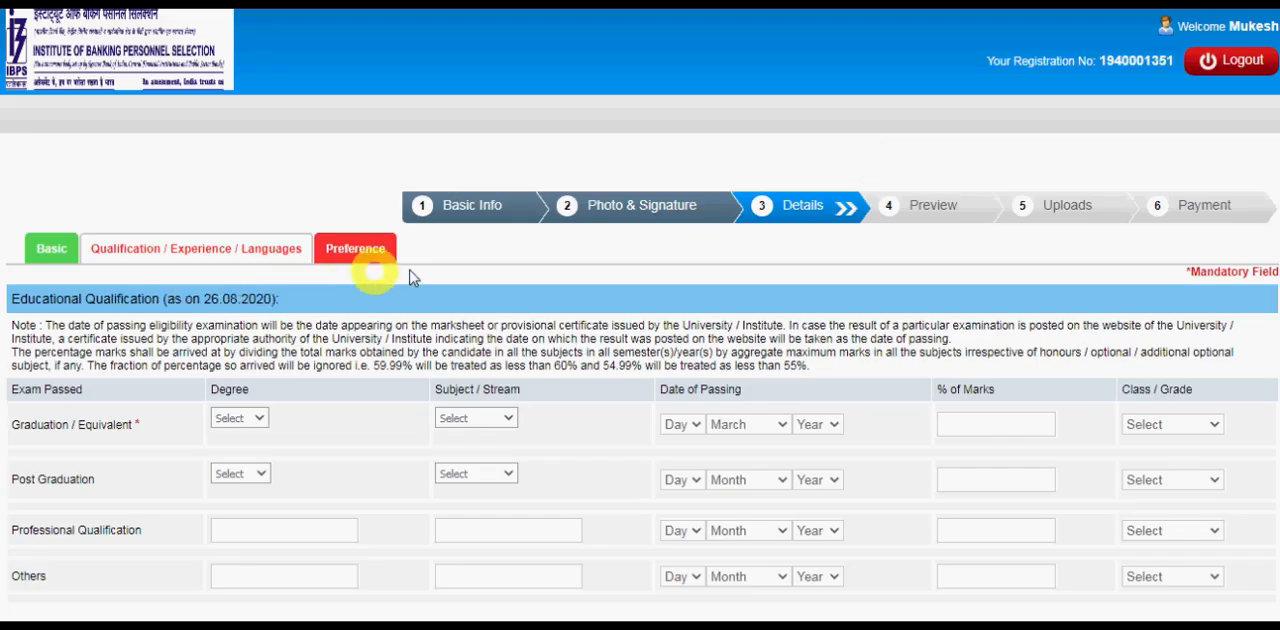
Set the graduation degree to B.Com and its subject or stream to Commerce.
scroll(335, 200, "down", 3)
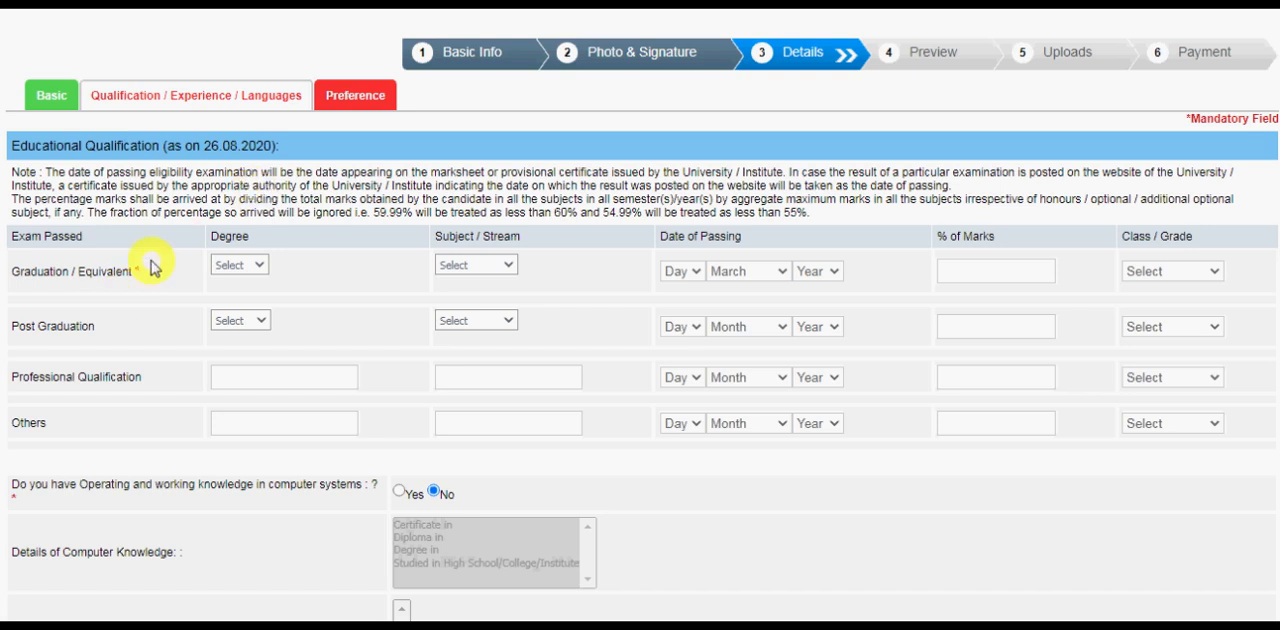
left_click(247, 267)
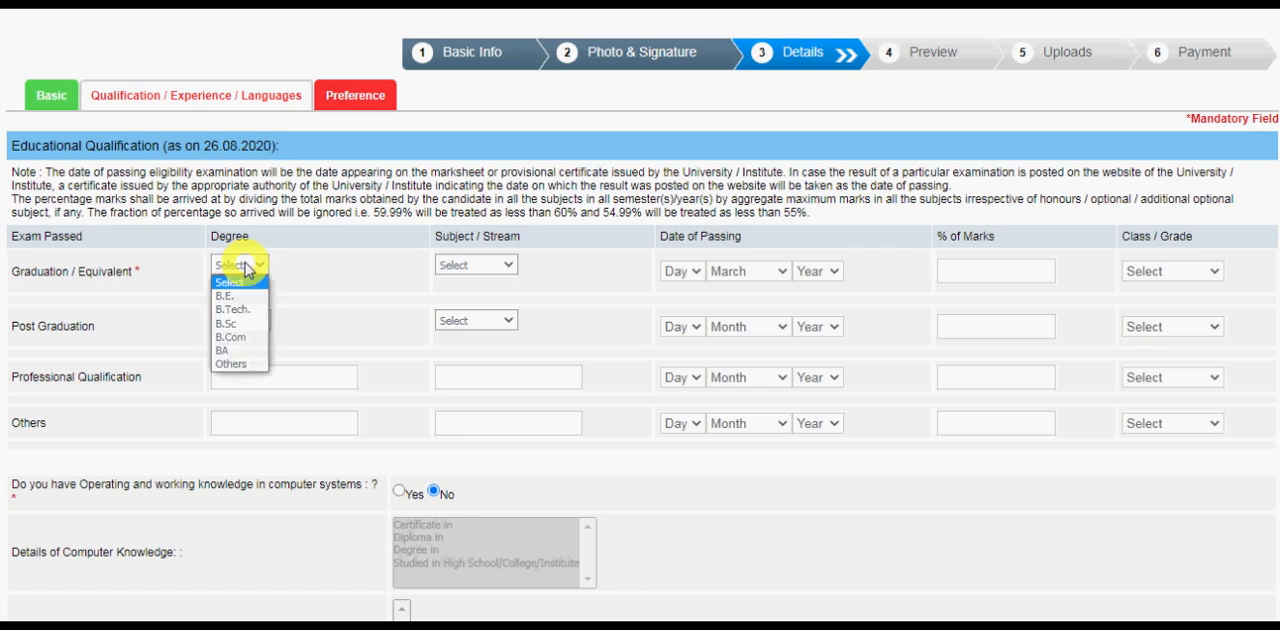
left_click(254, 337)
left_click(478, 268)
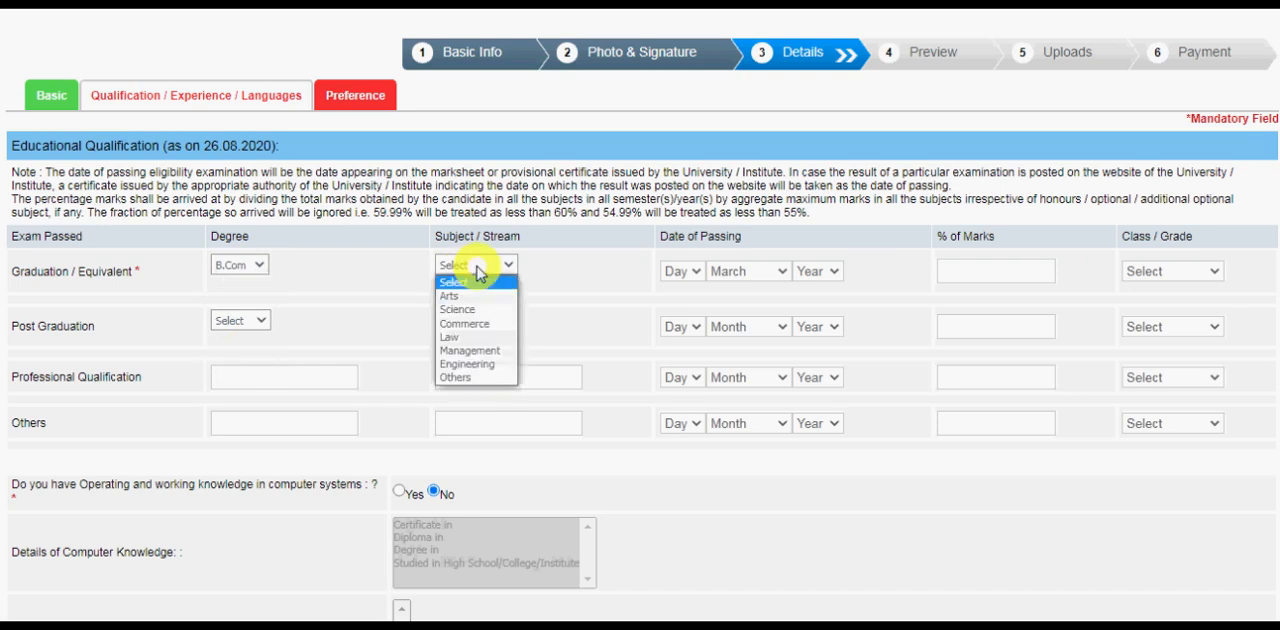
left_click(464, 324)
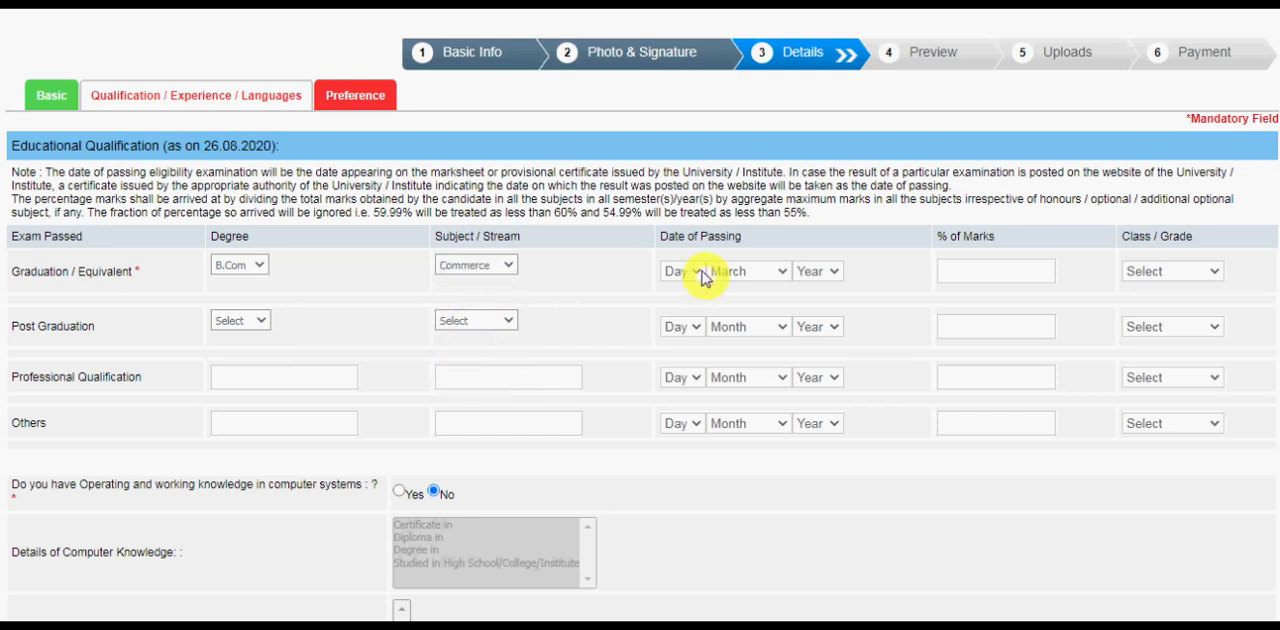
Complete the graduation row with passing date 13 January 2019, 78 percent marks and First Class.
left_click(686, 270)
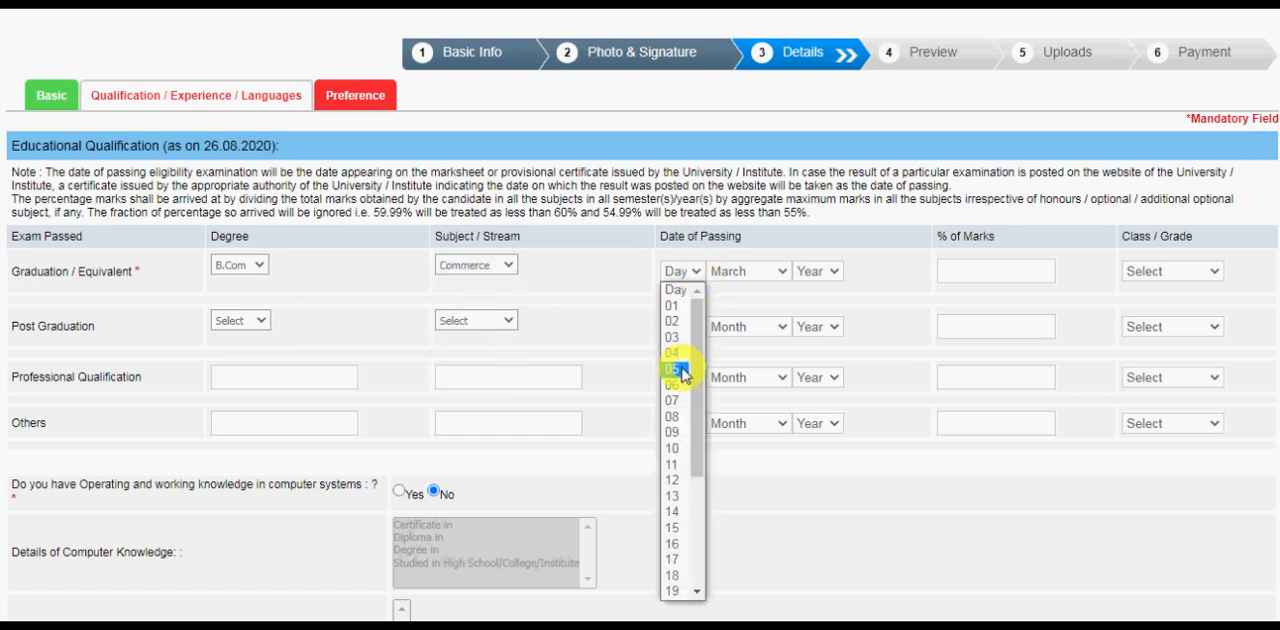
left_click(675, 497)
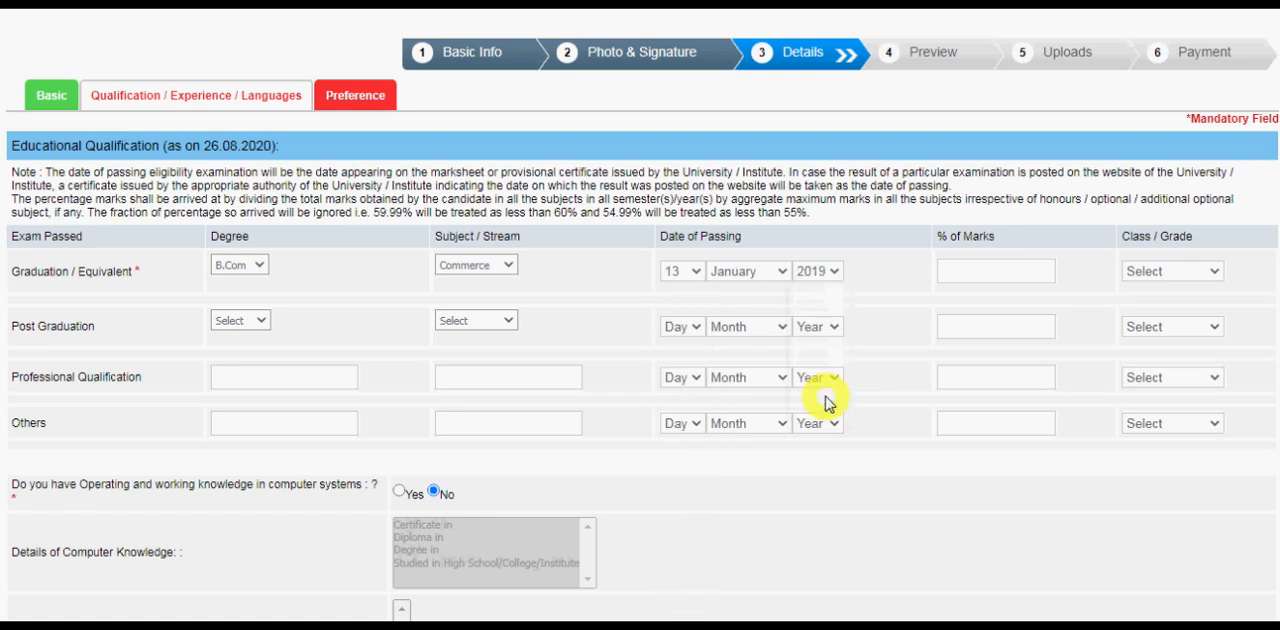
left_click(954, 274)
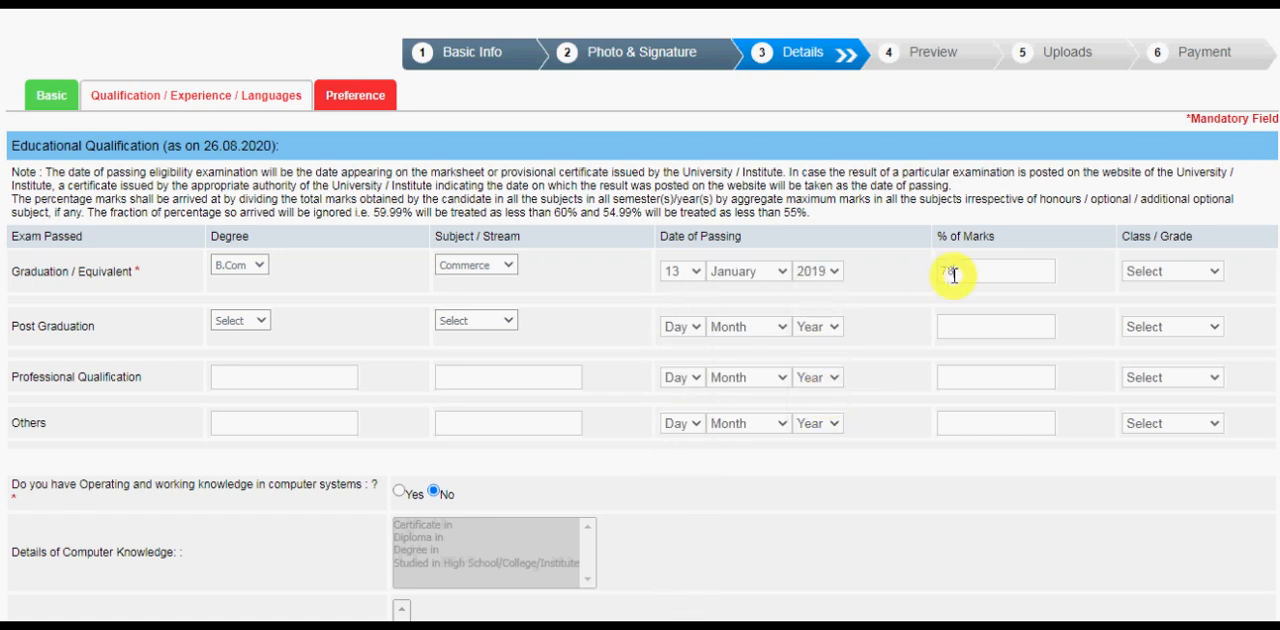
type("78")
left_click(1170, 271)
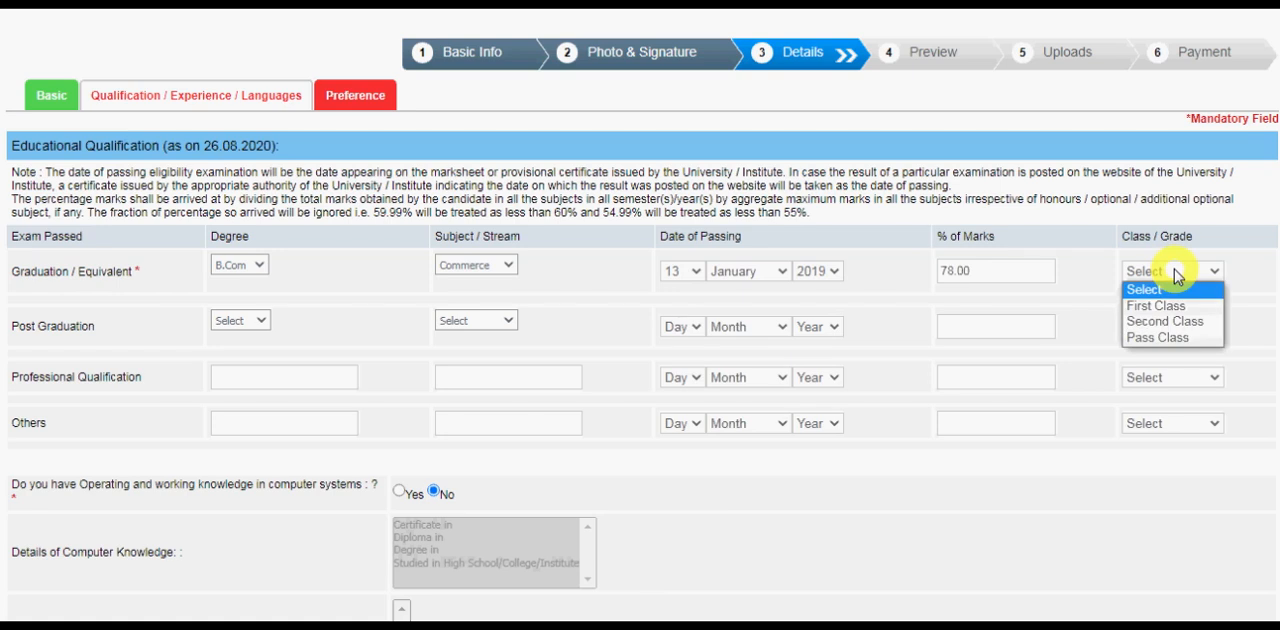
left_click(1165, 305)
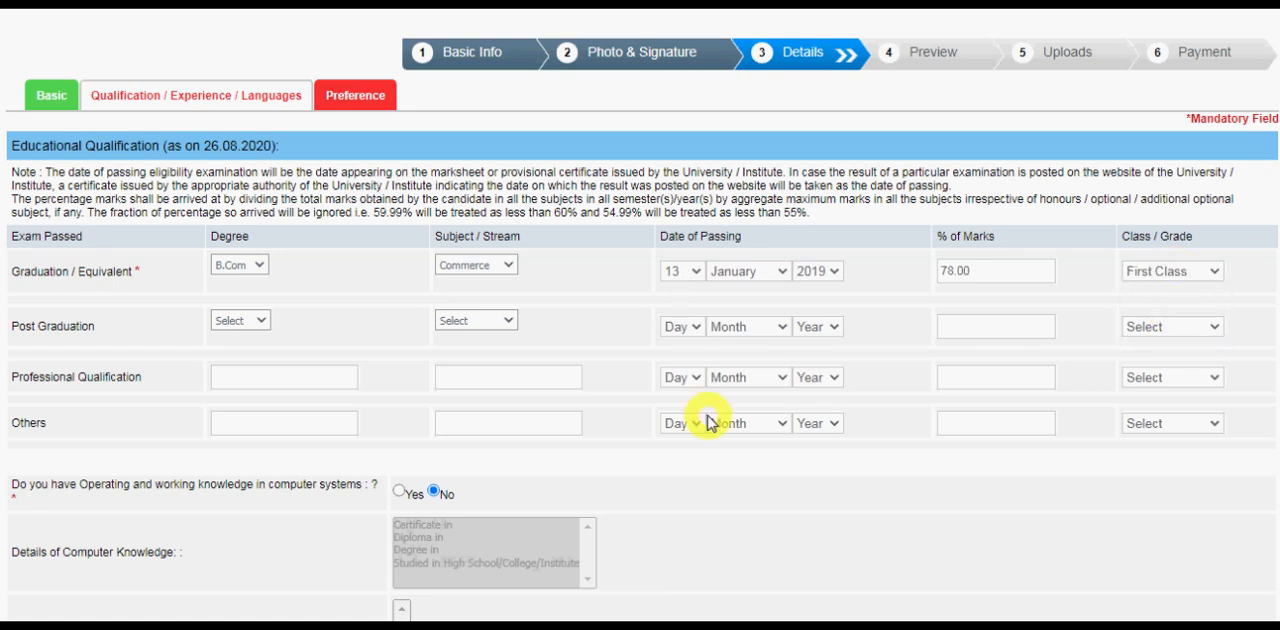
left_click(244, 330)
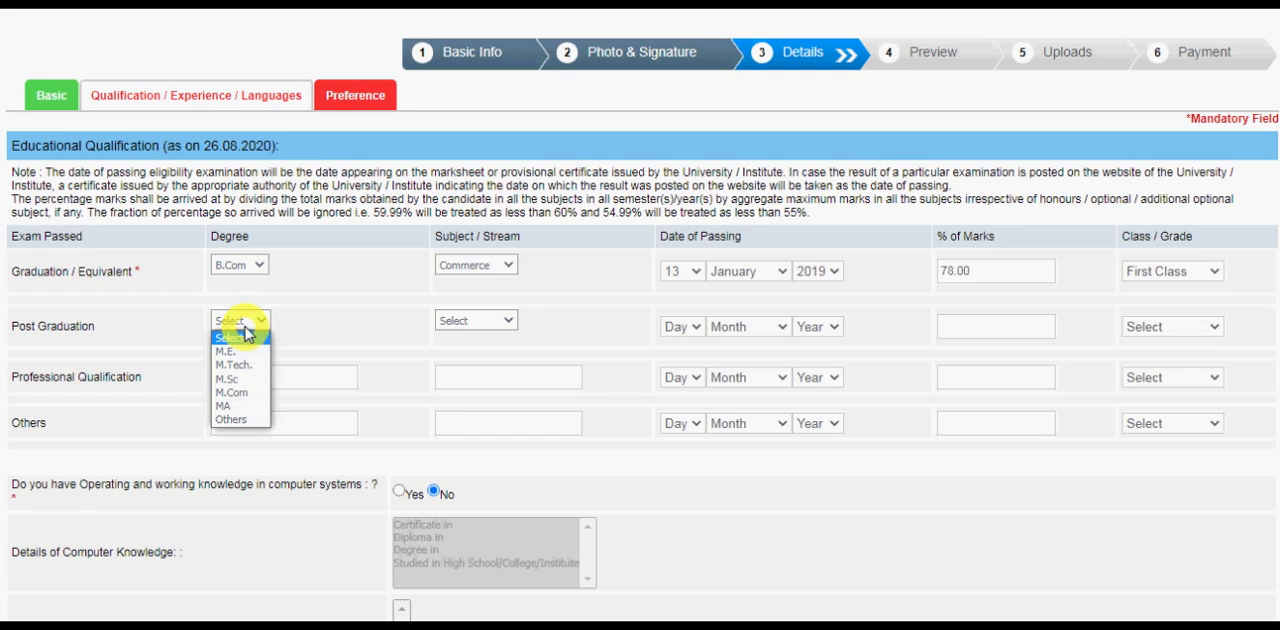
left_click(346, 357)
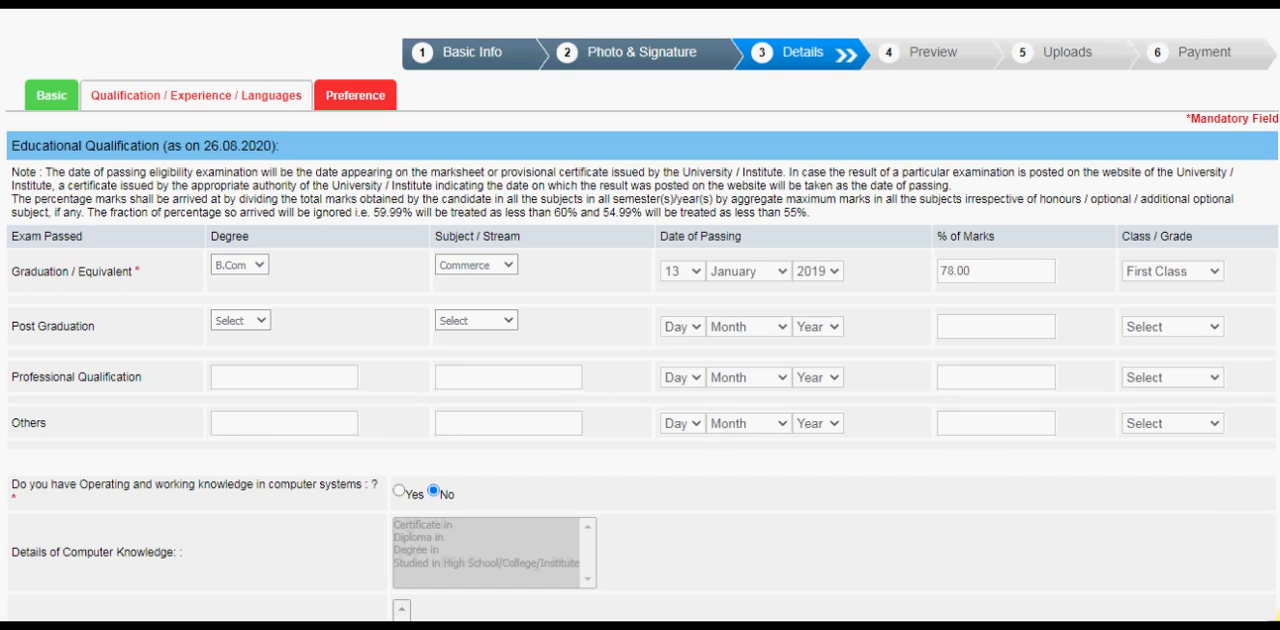
Answer Yes to having computer knowledge and select a certificate in both Computer Operations and Computer language.
scroll(1270, 600, "down", 2)
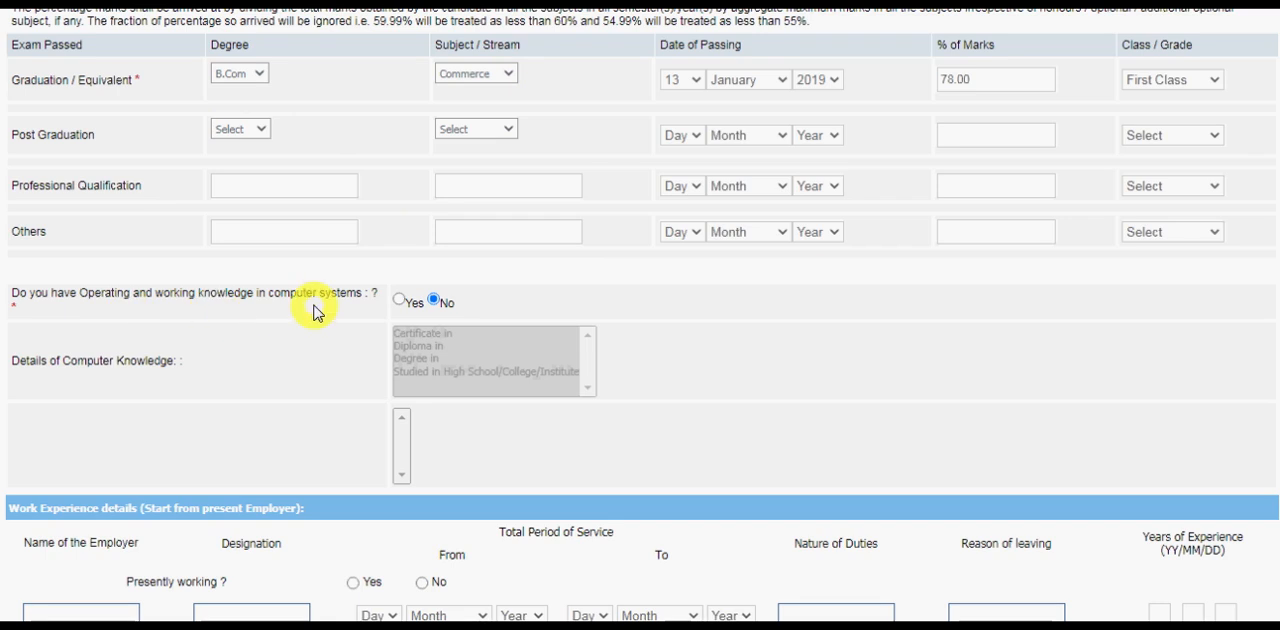
left_click(398, 299)
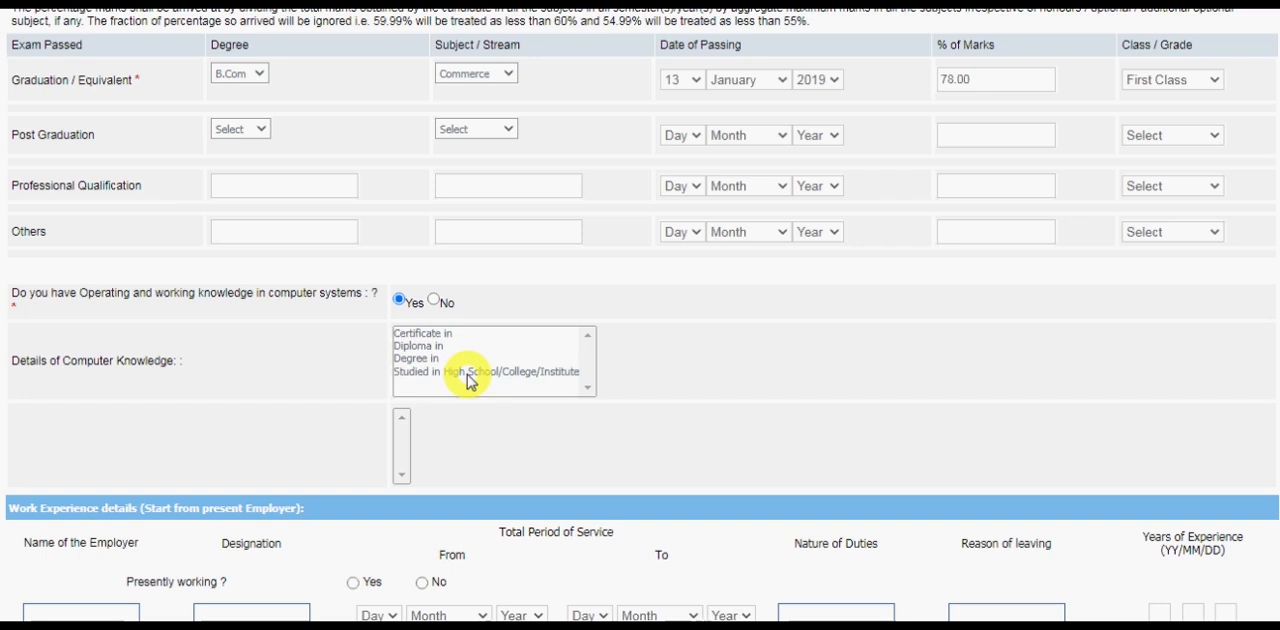
left_click(424, 338)
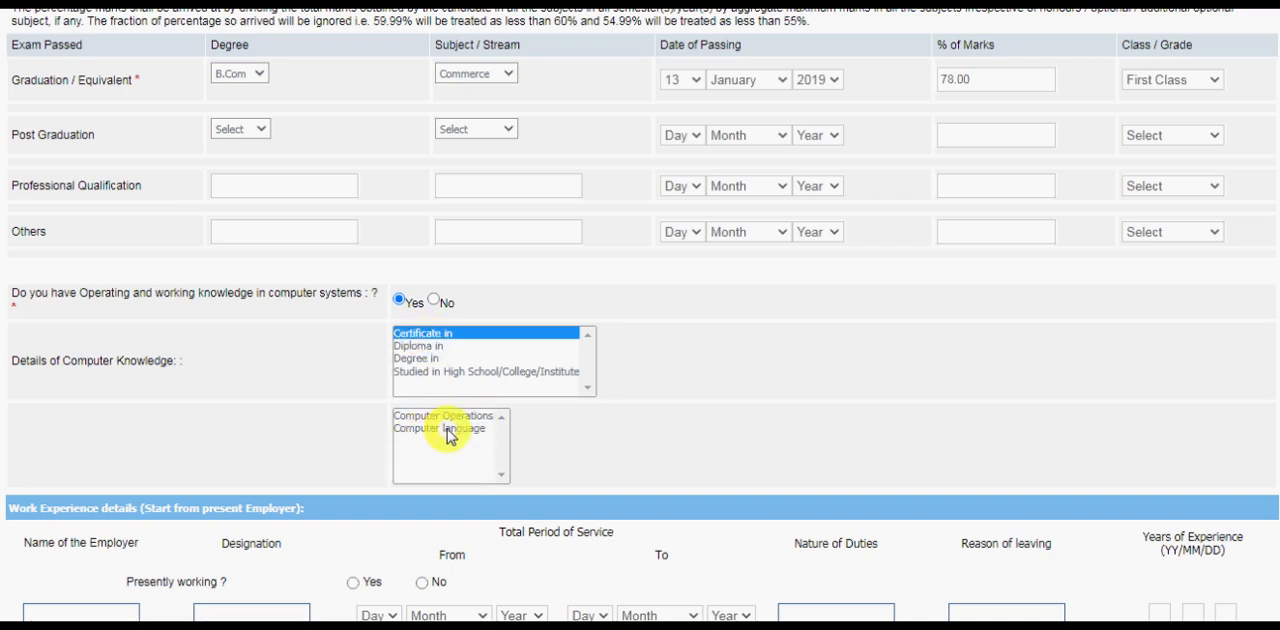
left_click(433, 416)
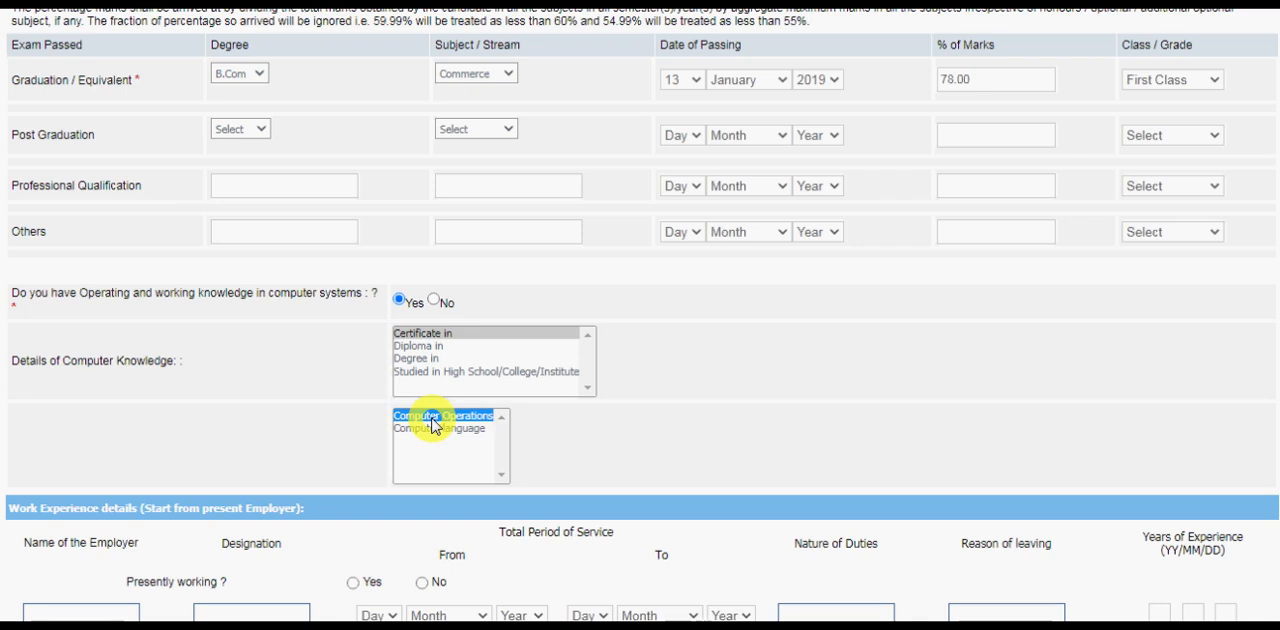
left_click(438, 429, "ctrl")
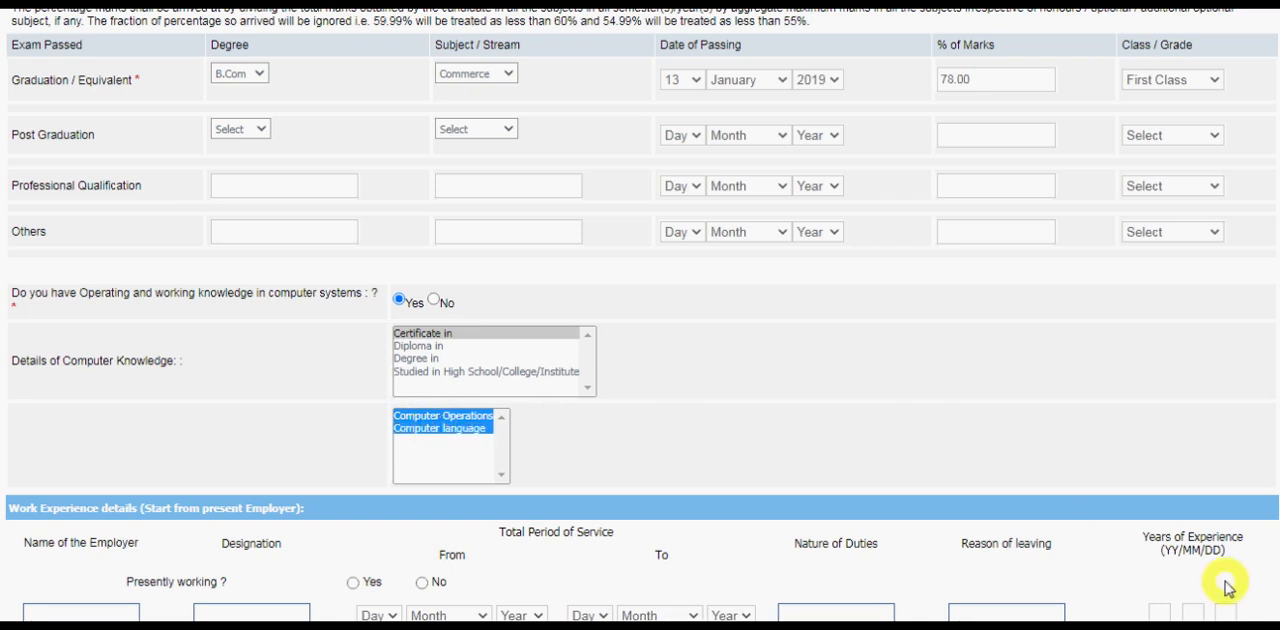
In the work experience details, answer No to presently working and enter mkmkm as the employer and huhuhu as the designation.
scroll(1272, 612, "down", 2)
scroll(1276, 614, "down", 3)
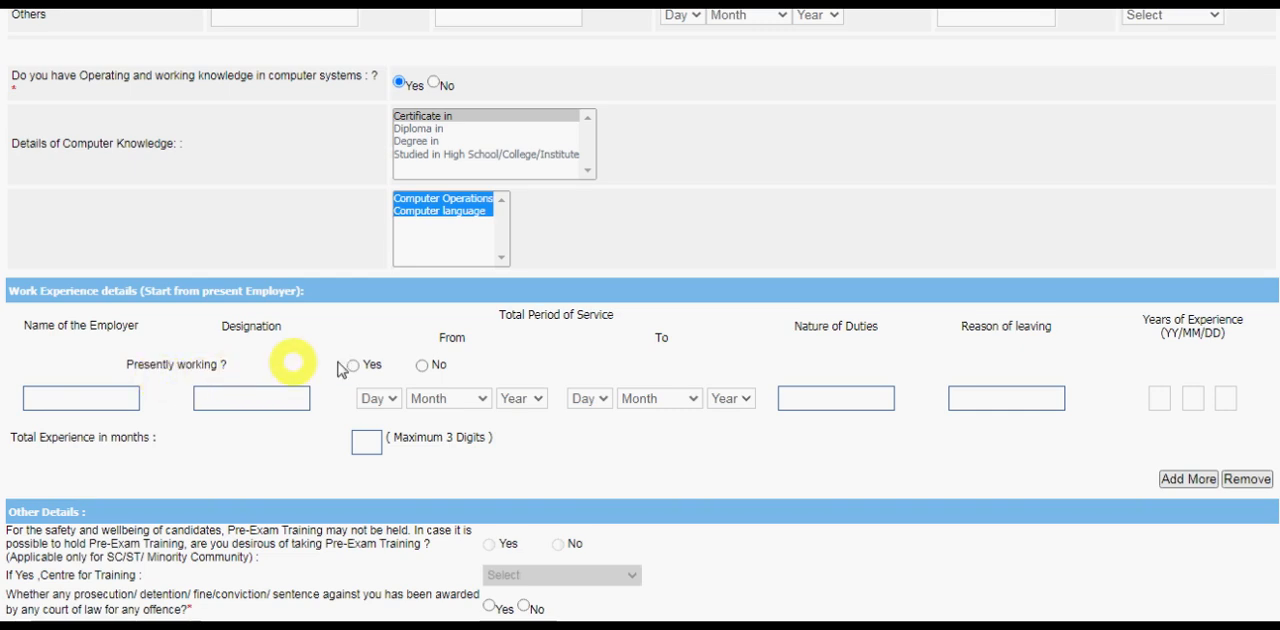
left_click(421, 365)
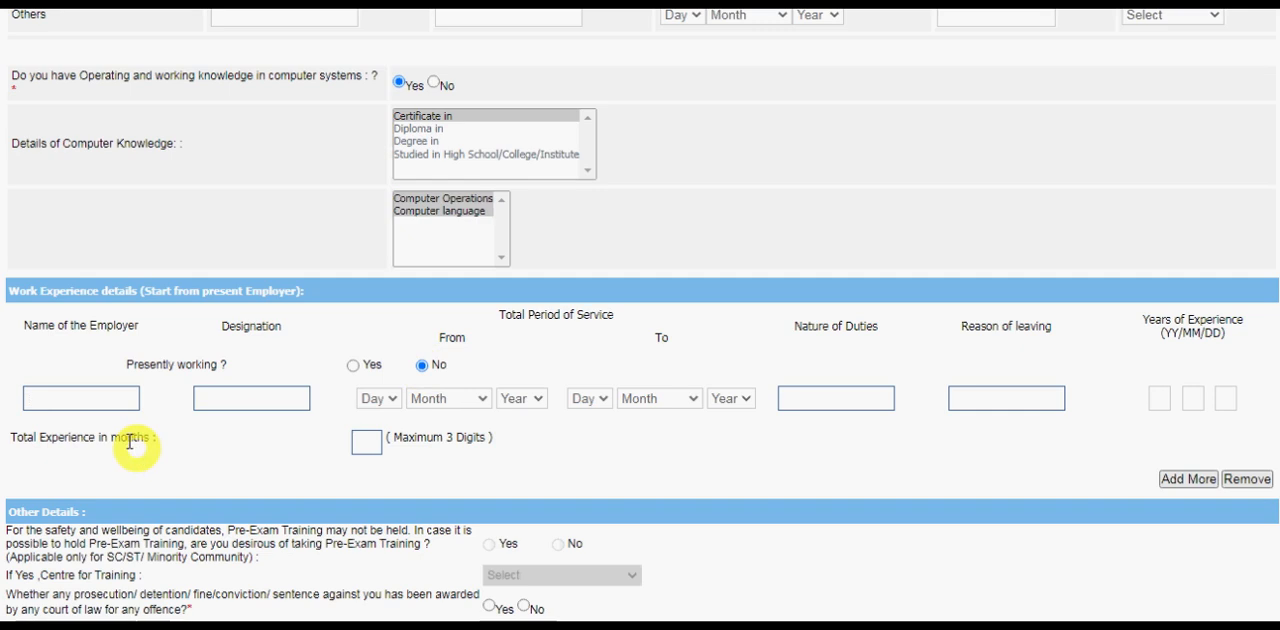
left_click(80, 398)
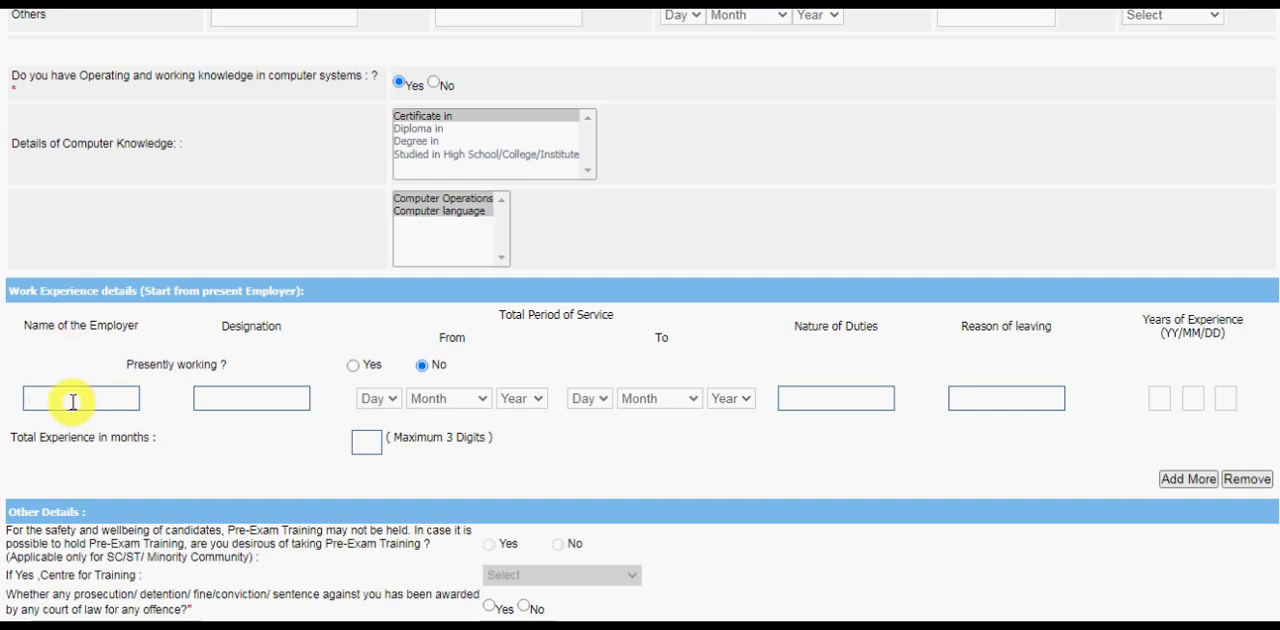
left_click(218, 400)
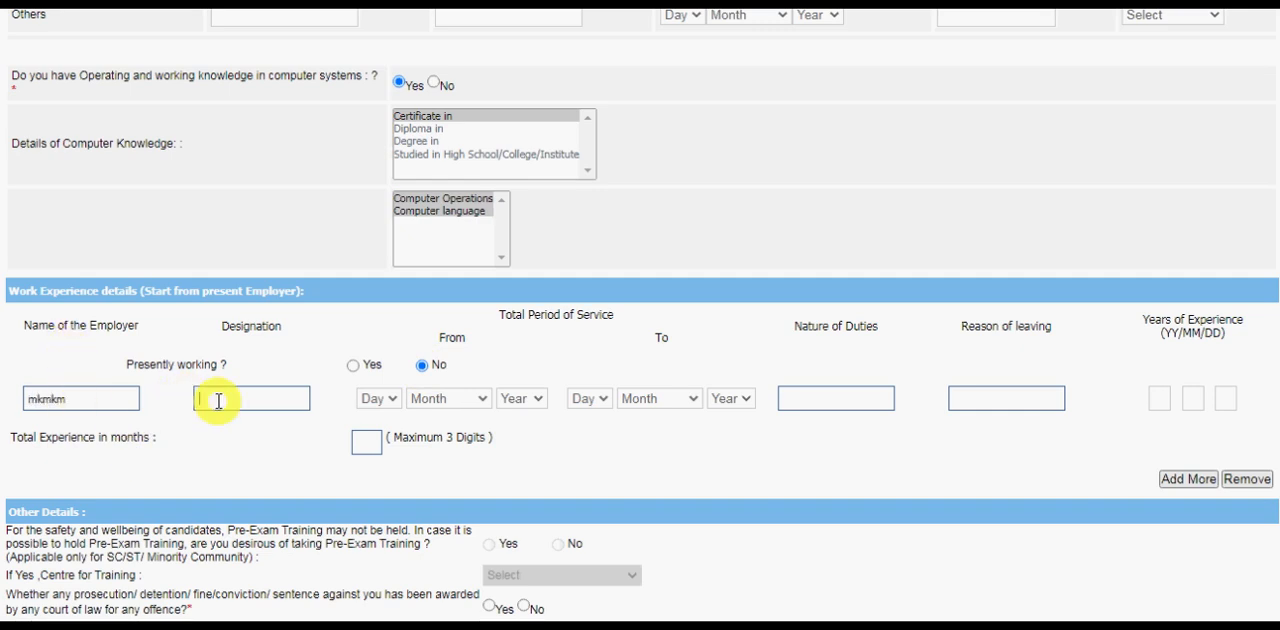
type("huhuhu")
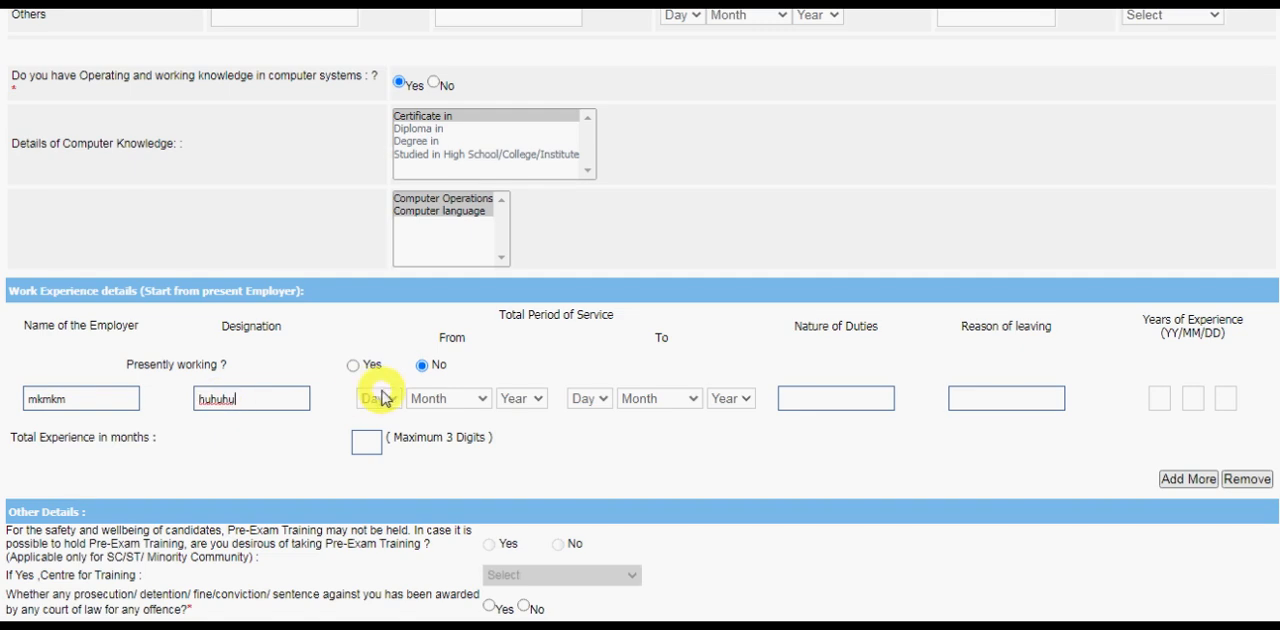
Set the starting day of the service period to 18 and enter jjk as the nature of duties.
left_click(384, 398)
left_click(372, 362)
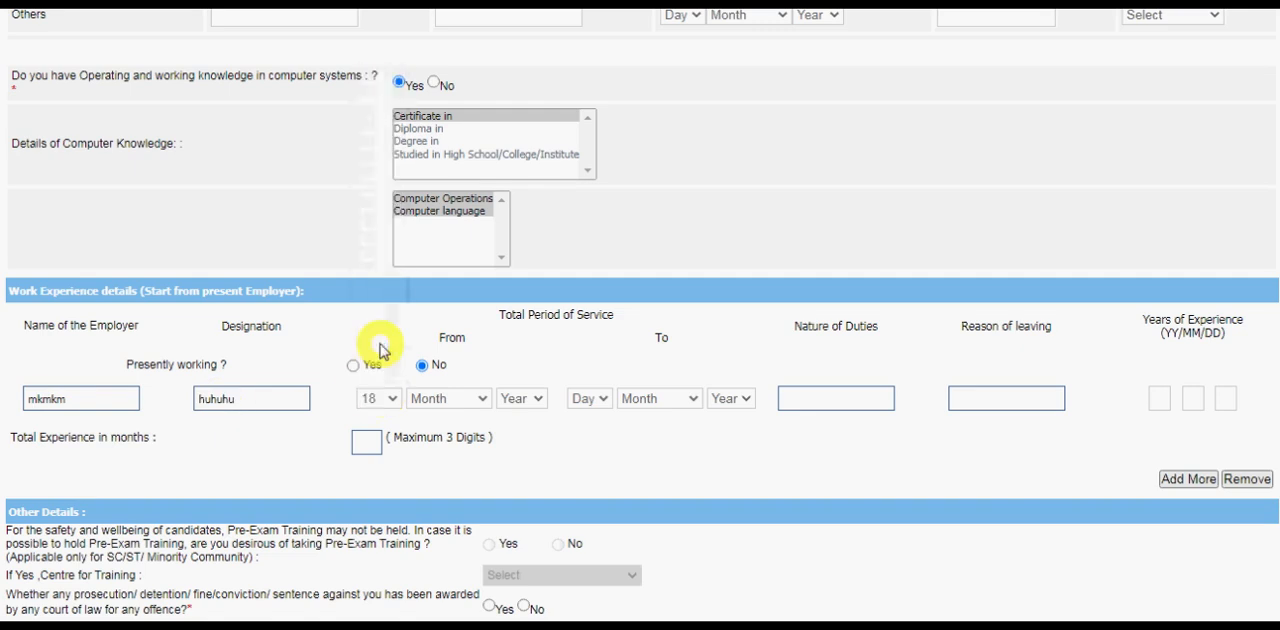
left_click(516, 400)
left_click(484, 397)
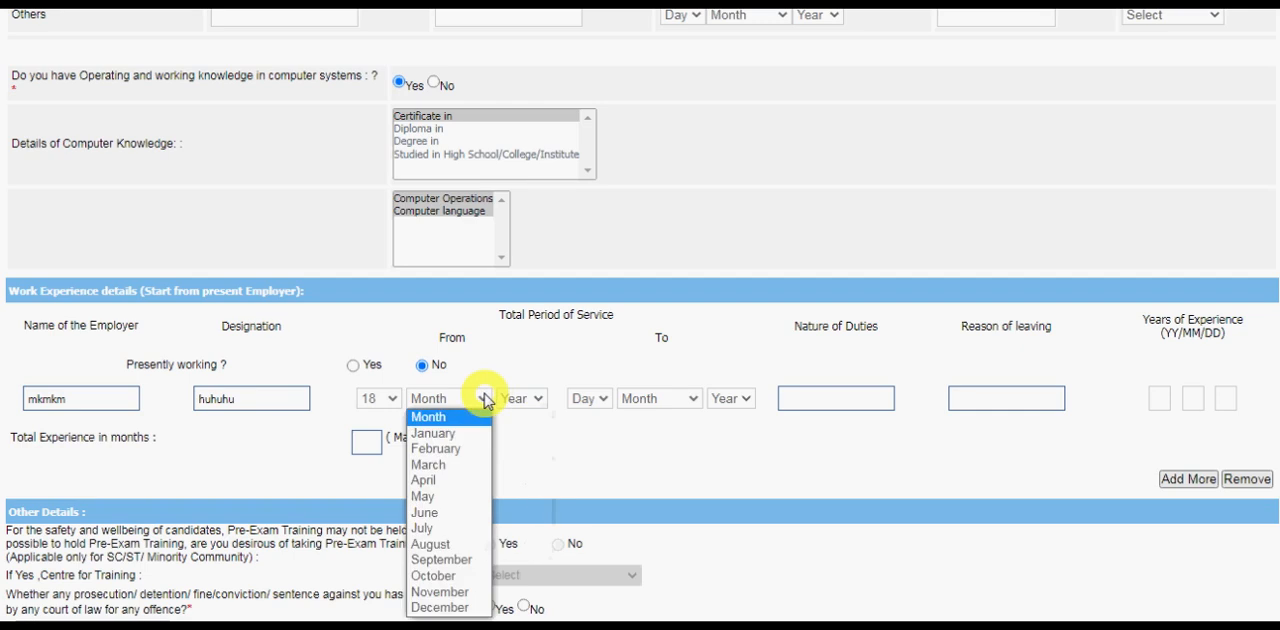
left_click(641, 432)
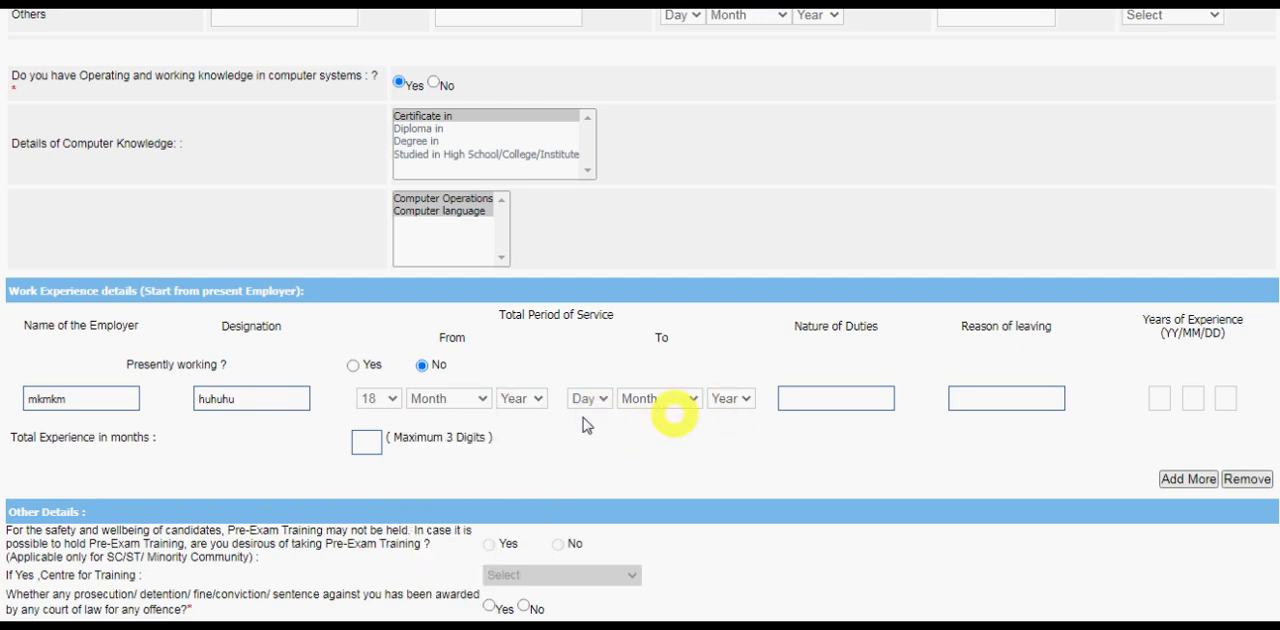
left_click(822, 397)
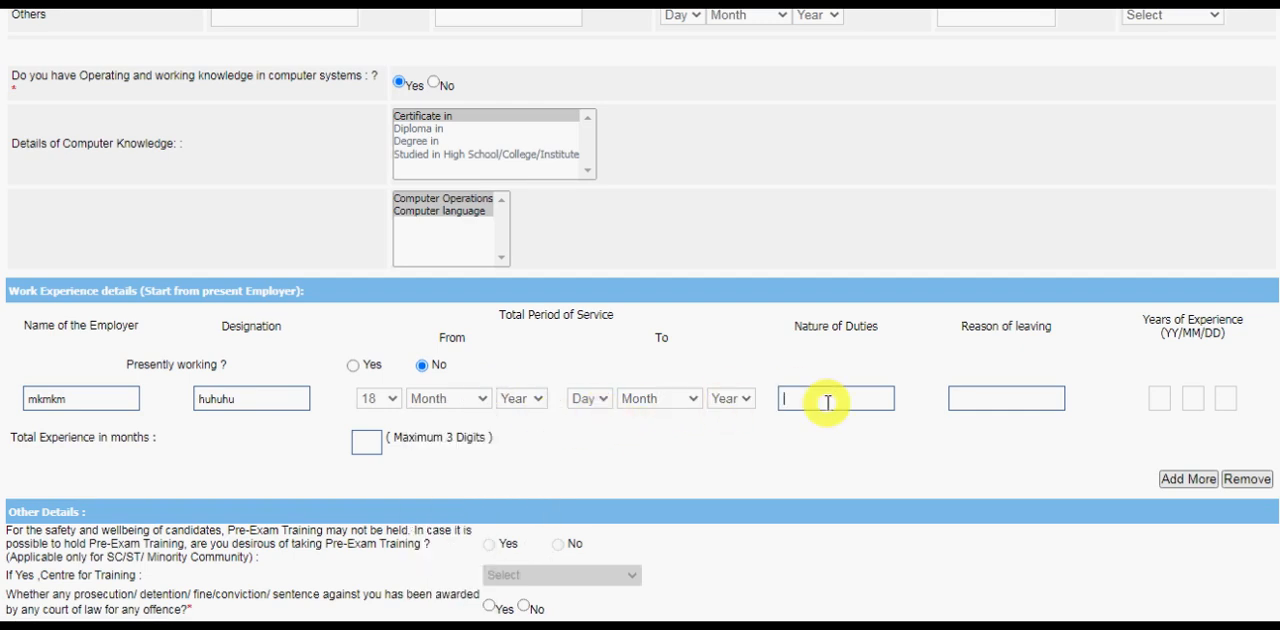
type("jjk")
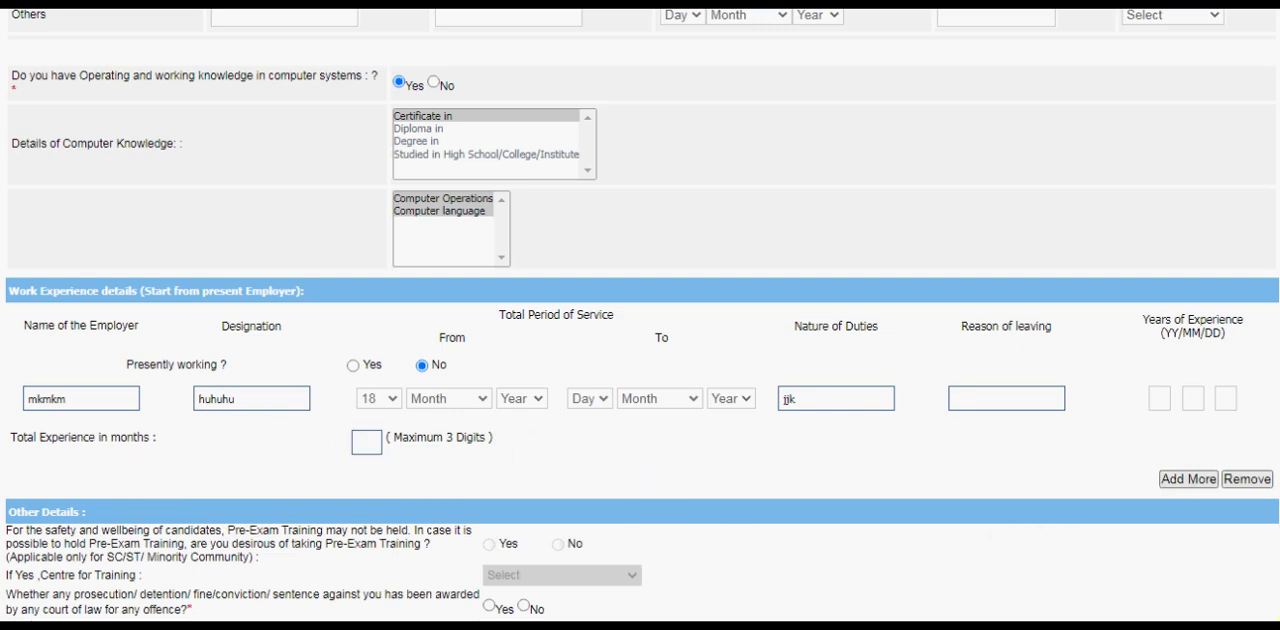
Answer No to the prosecution question and enter hindi and enh as known languages, both with read, write and speak.
scroll(640, 315, "down", 3)
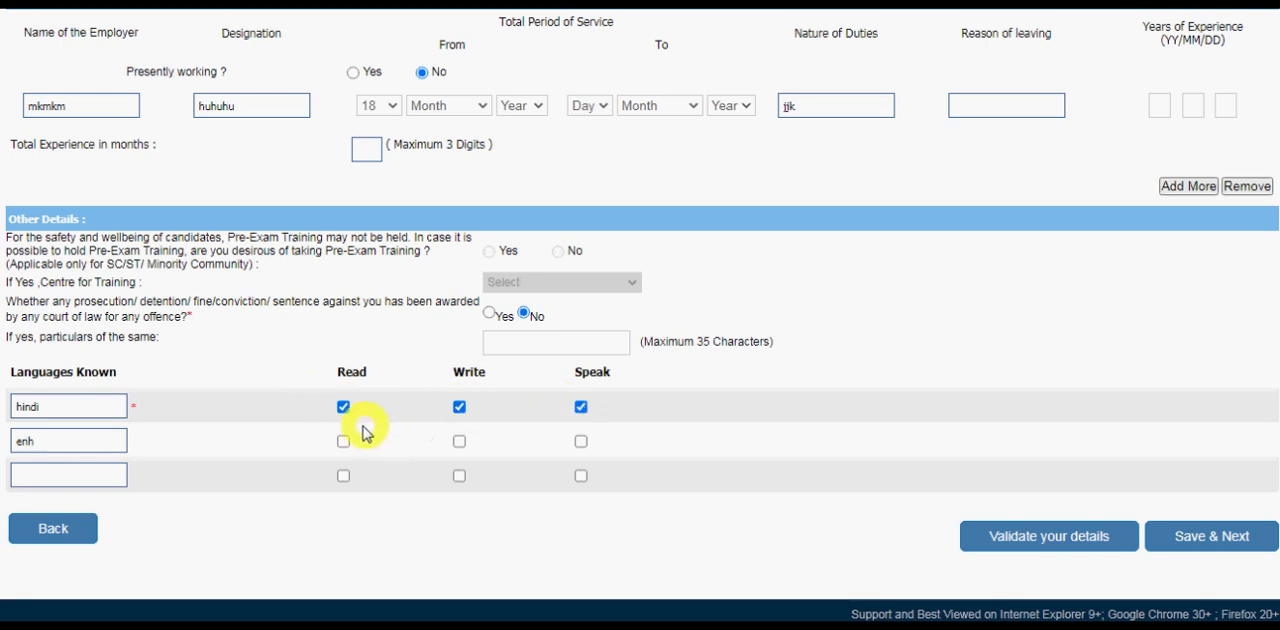
left_click(459, 441)
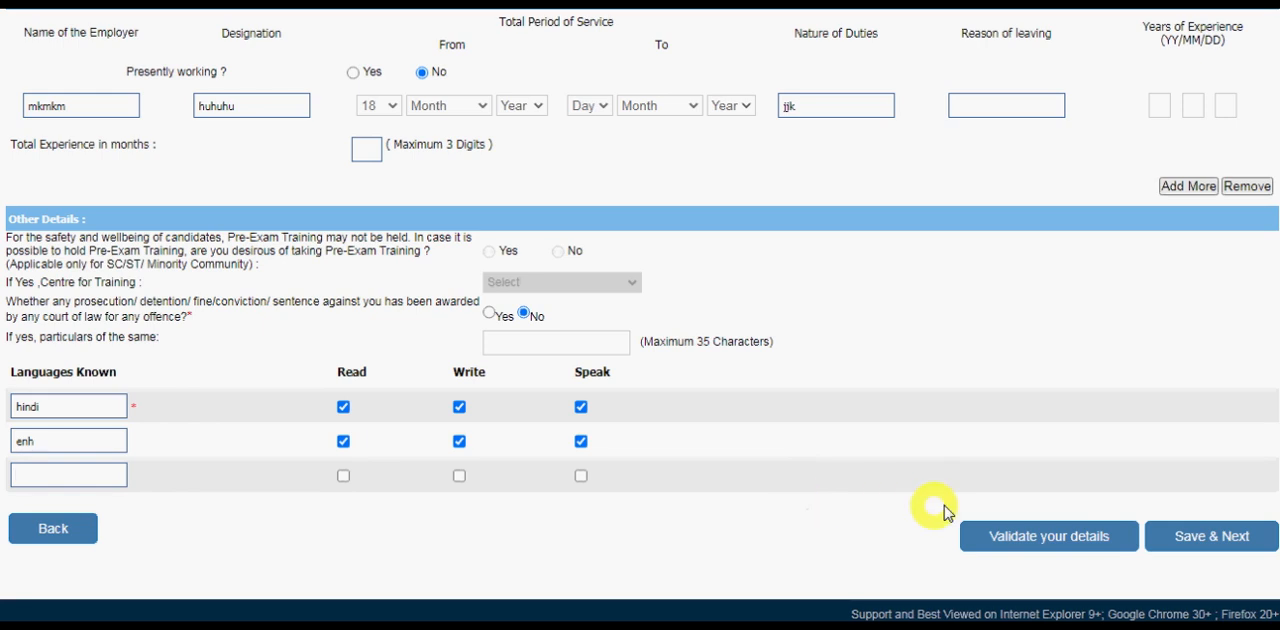
Validate the qualification, experience and language details, acknowledge the verification, and save them to continue to the preference section.
left_click(1043, 538)
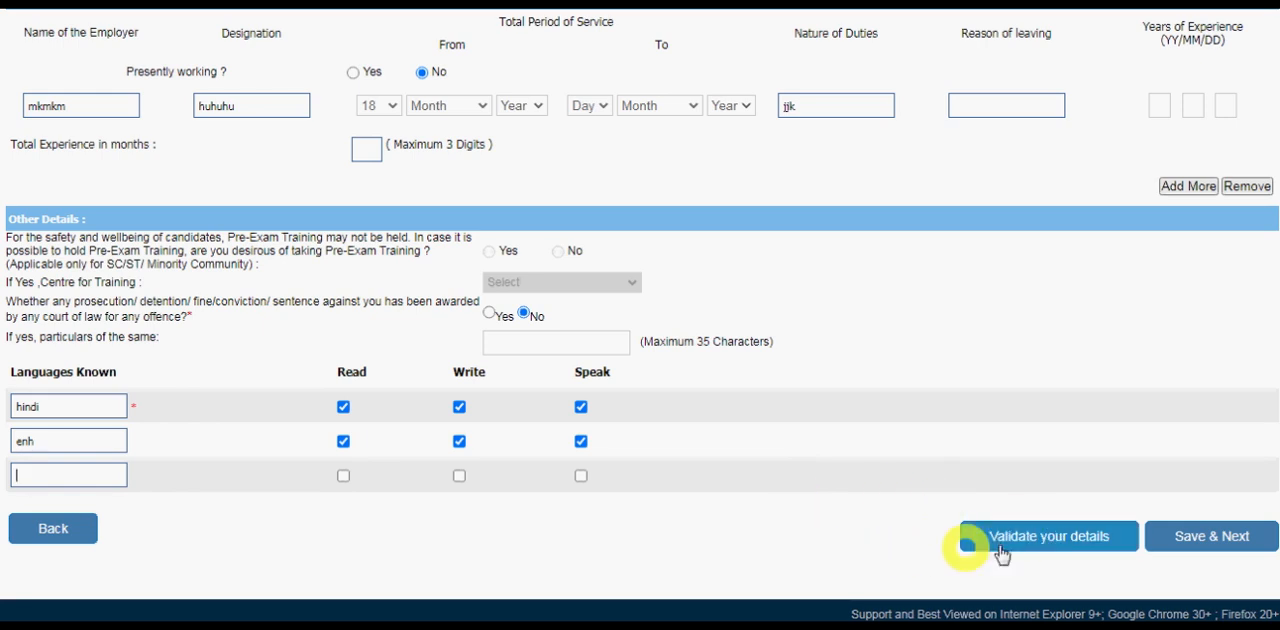
left_click(1025, 548)
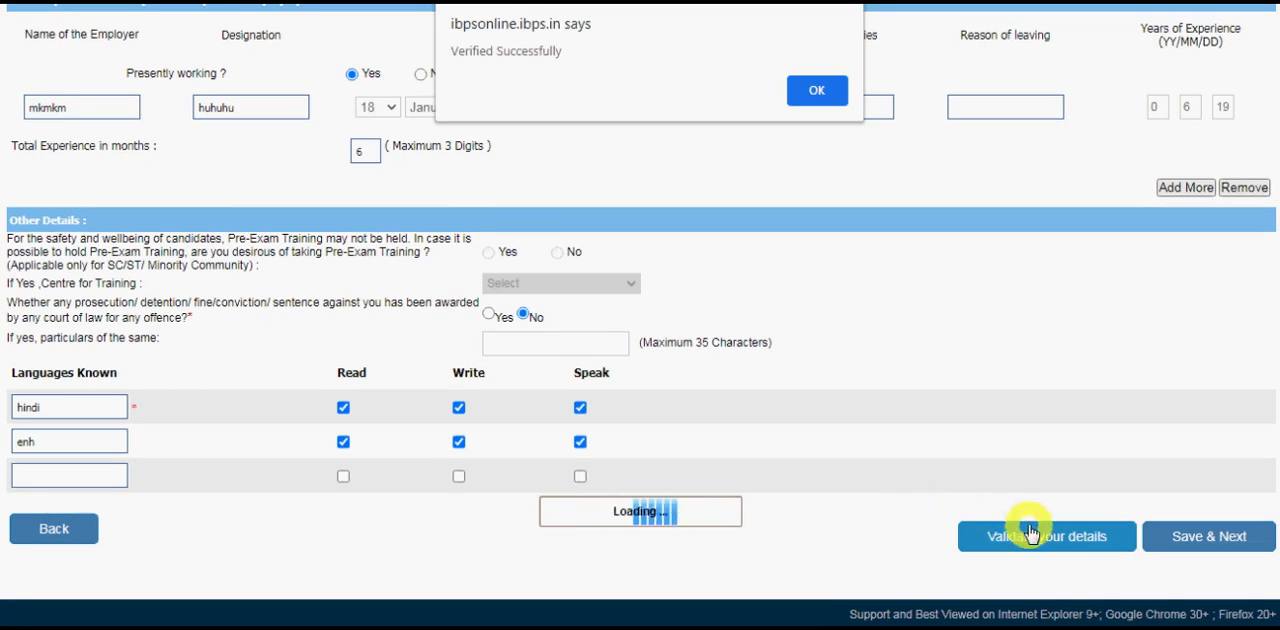
left_click(810, 90)
left_click(1216, 548)
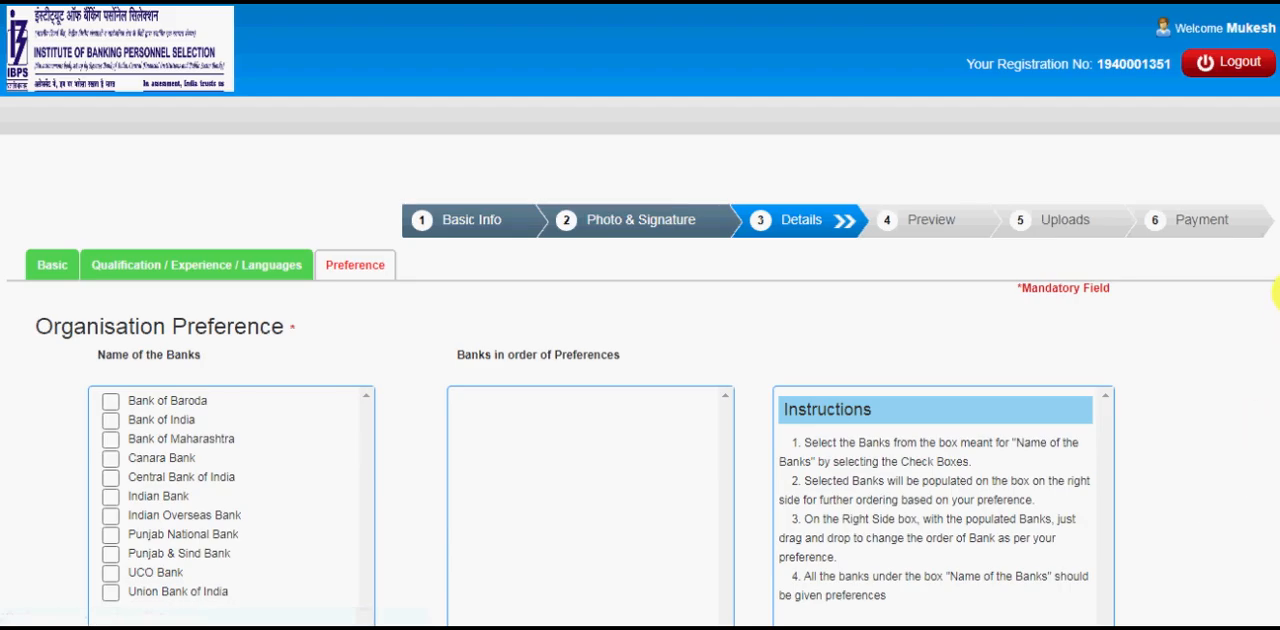
Add Bank of India, Canara Bank, UCO Bank, Indian Overseas Bank and Central Bank of India, in that order, to the organisation preferences.
scroll(1277, 280, "down", 3)
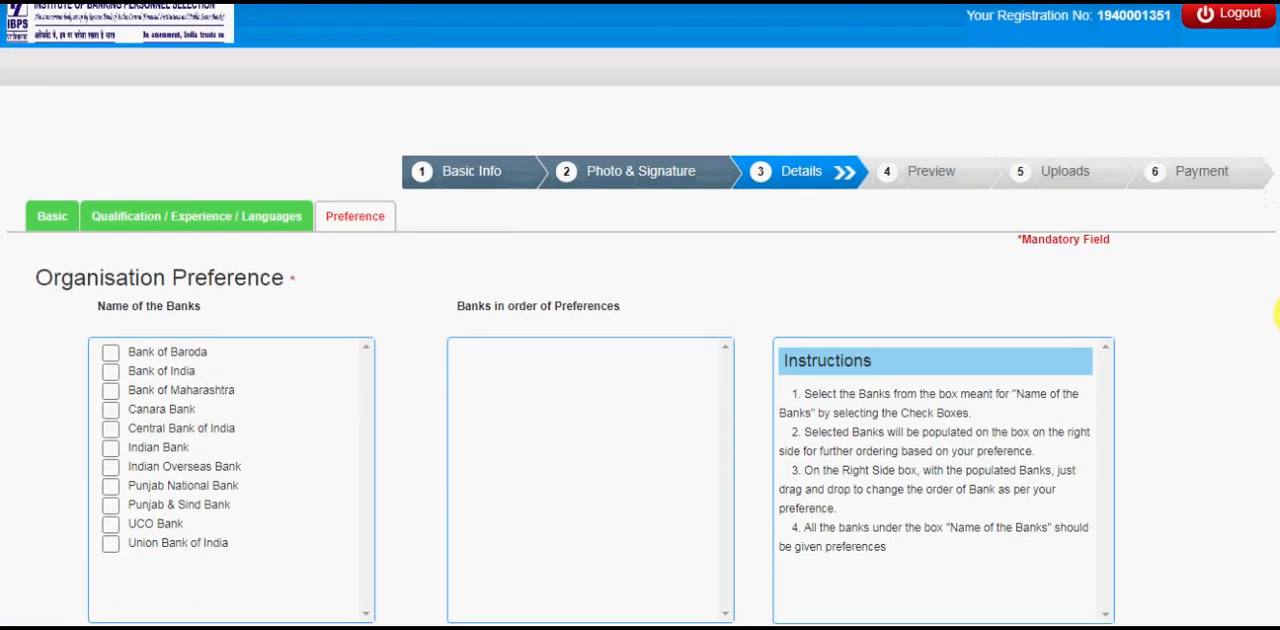
scroll(1277, 358, "down", 2)
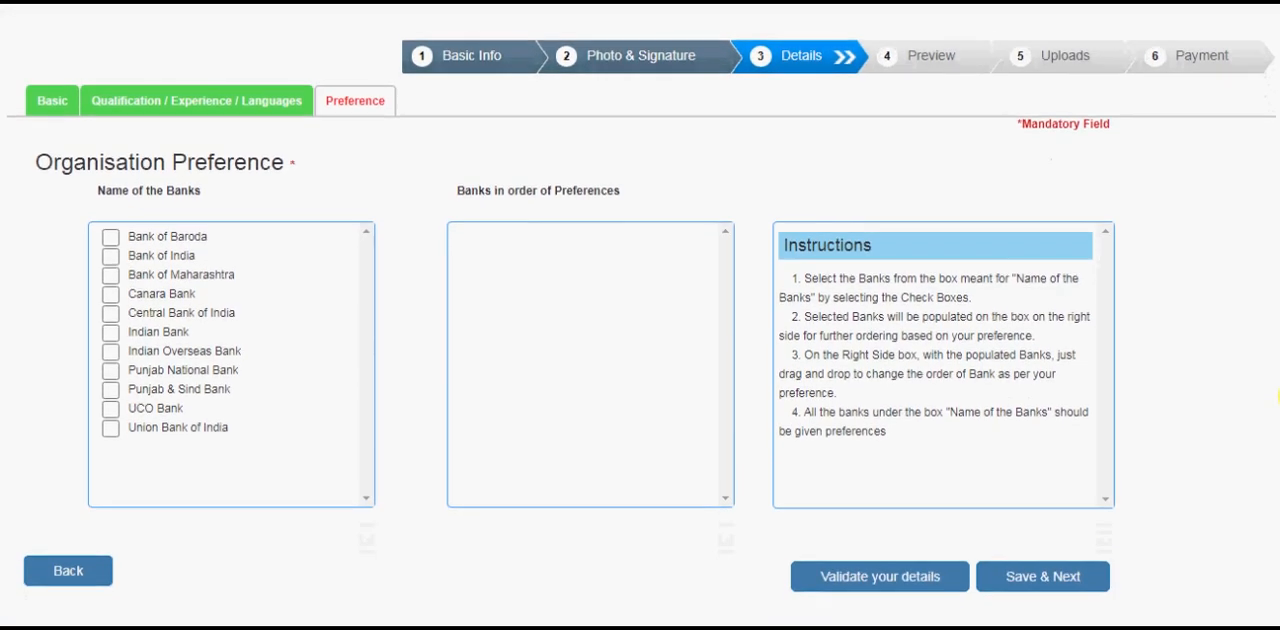
scroll(1277, 420, "up", 1)
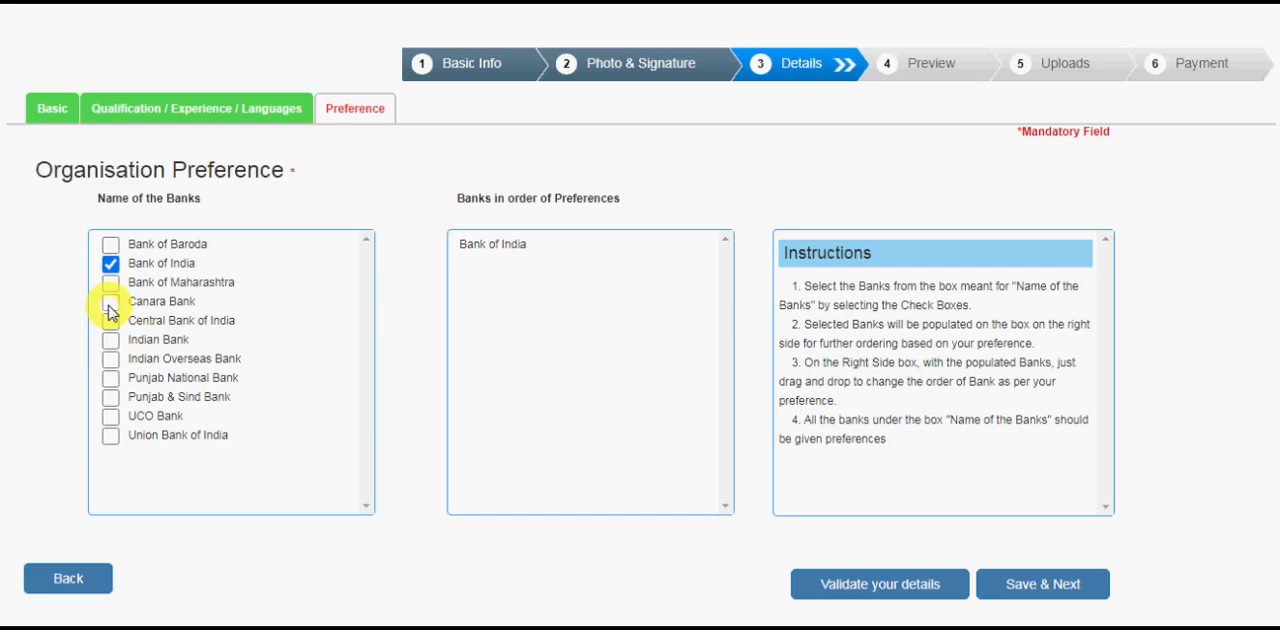
left_click(110, 305)
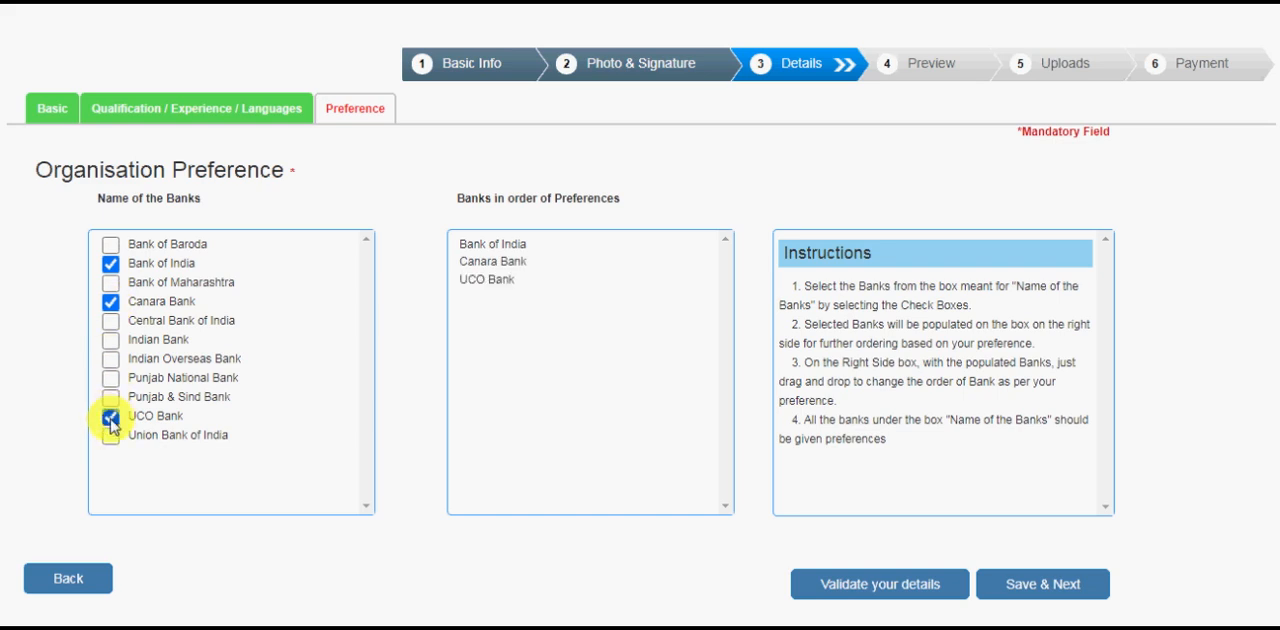
left_click(110, 358)
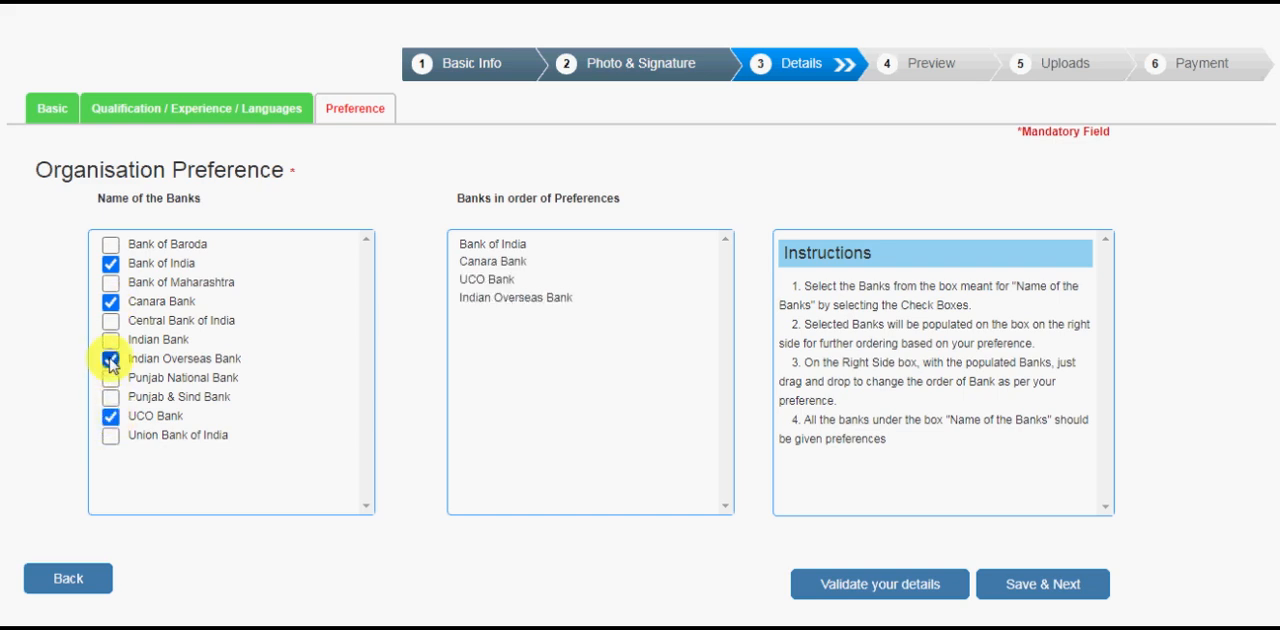
left_click(111, 321)
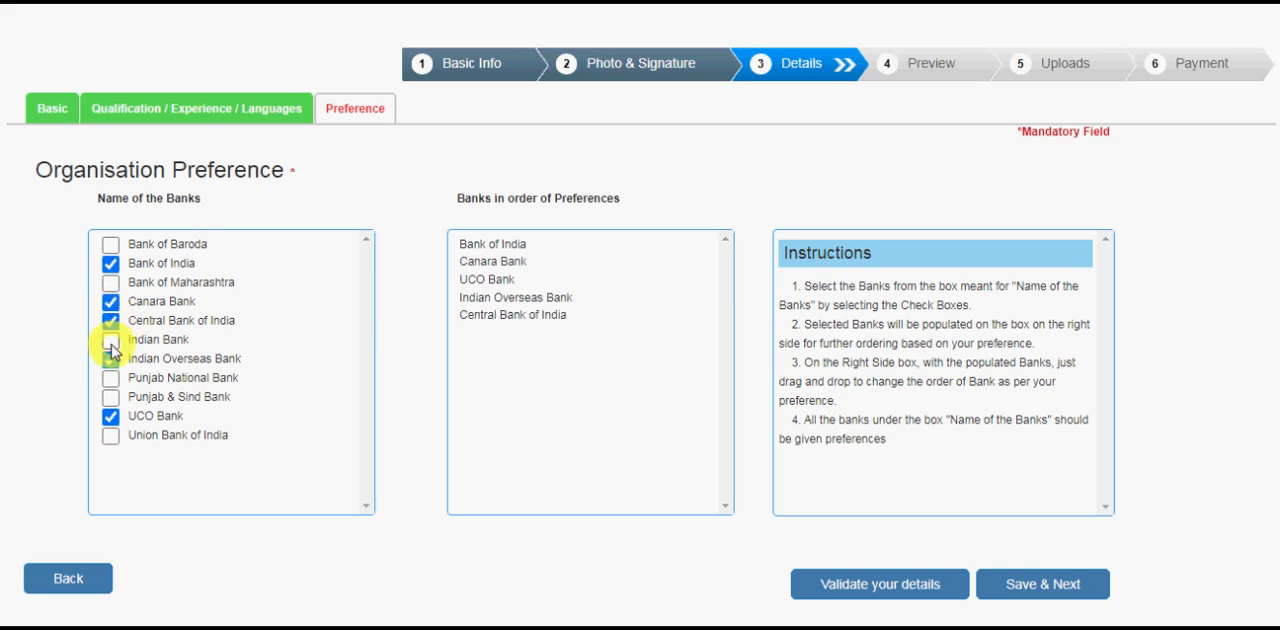
Add Indian Bank, Bank of Maharashtra, Bank of Baroda, Punjab National Bank, Punjab & Sind Bank and Union Bank of India to the preferences.
left_click(110, 282)
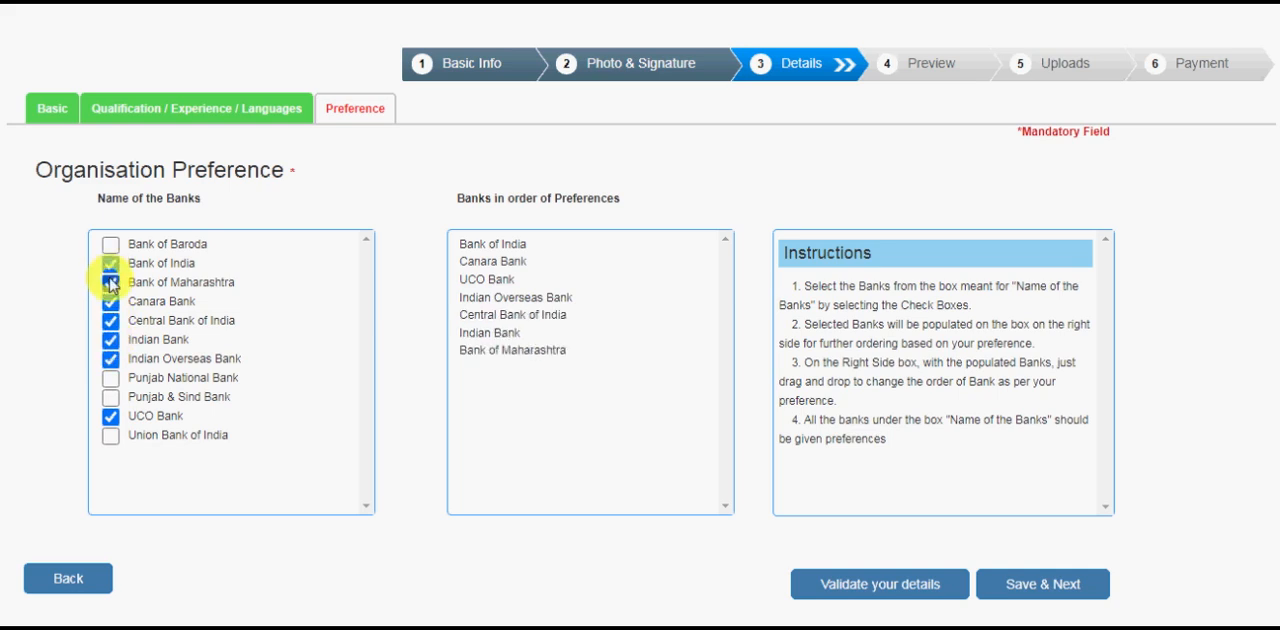
left_click(110, 244)
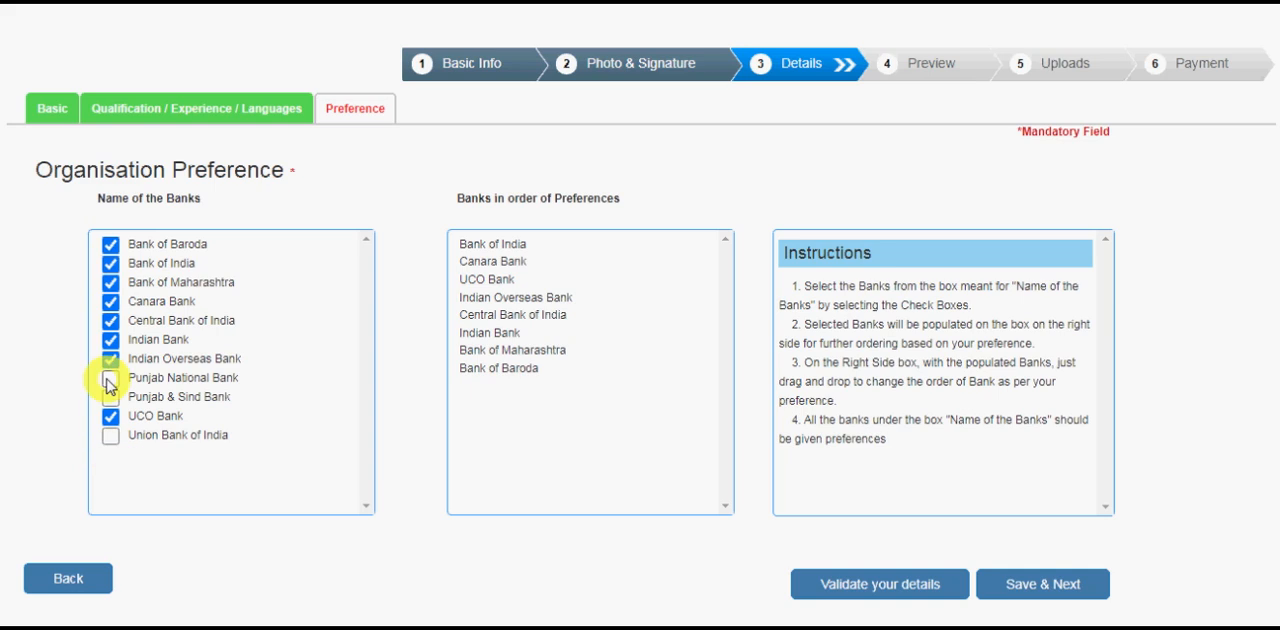
left_click(110, 378)
left_click(110, 397)
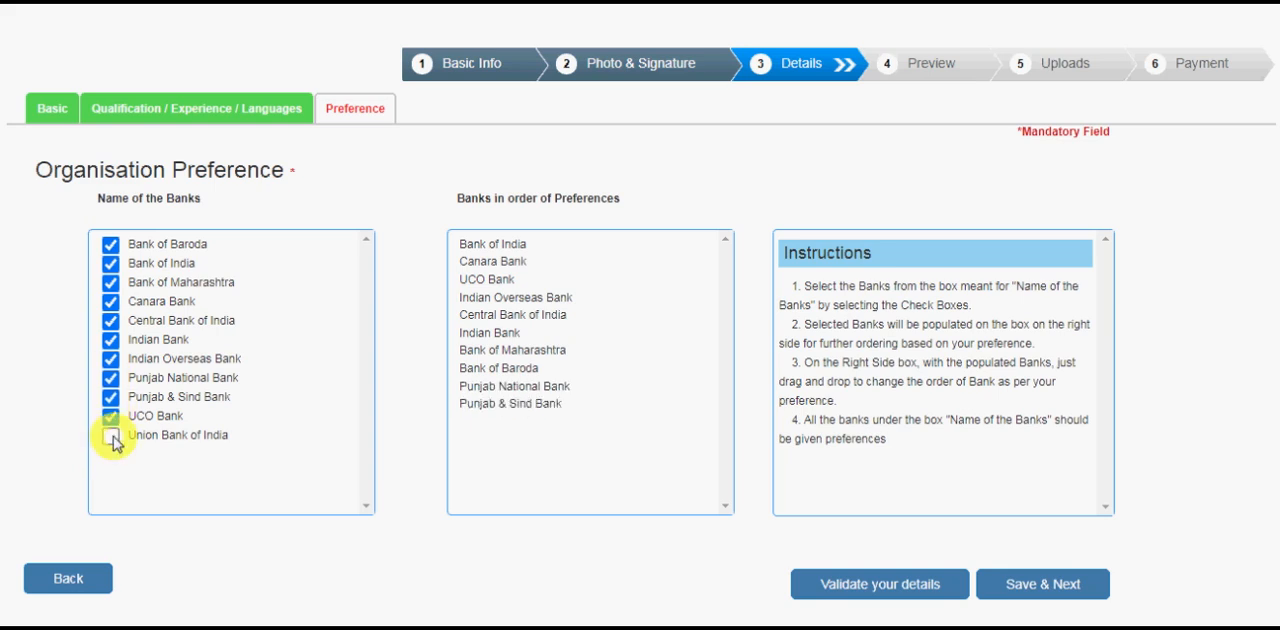
left_click(111, 436)
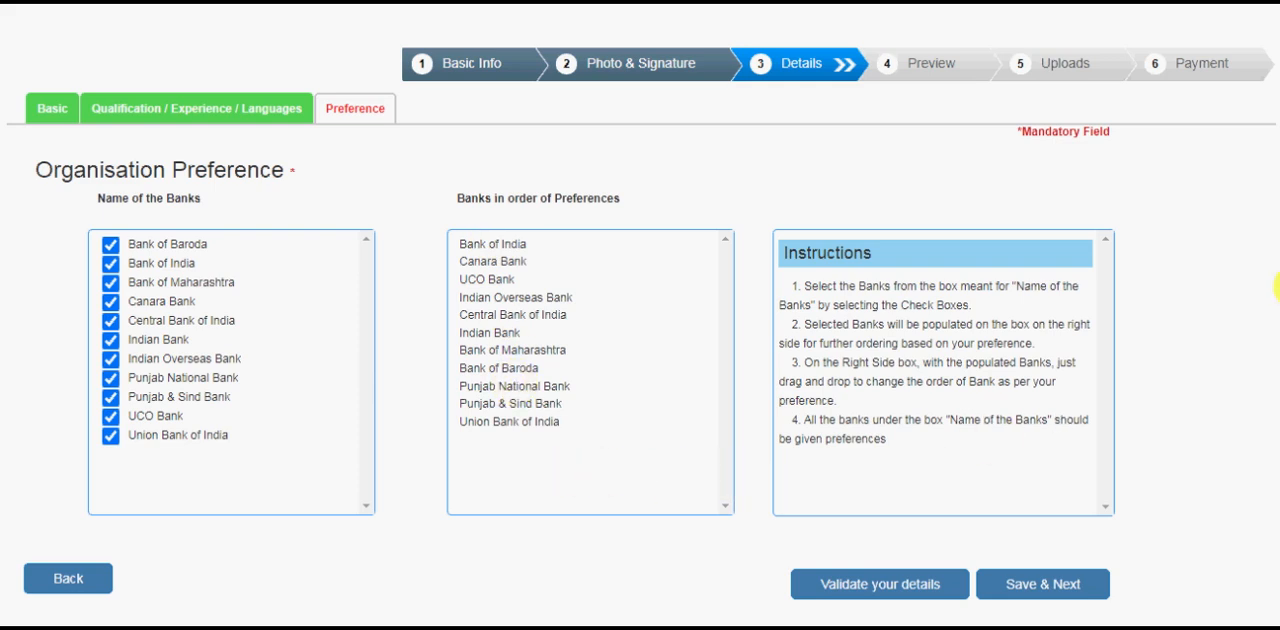
Validate the organisation preferences, acknowledge the verification, and save them to continue to the application preview.
scroll(1278, 337, "down", 1)
left_click(915, 545)
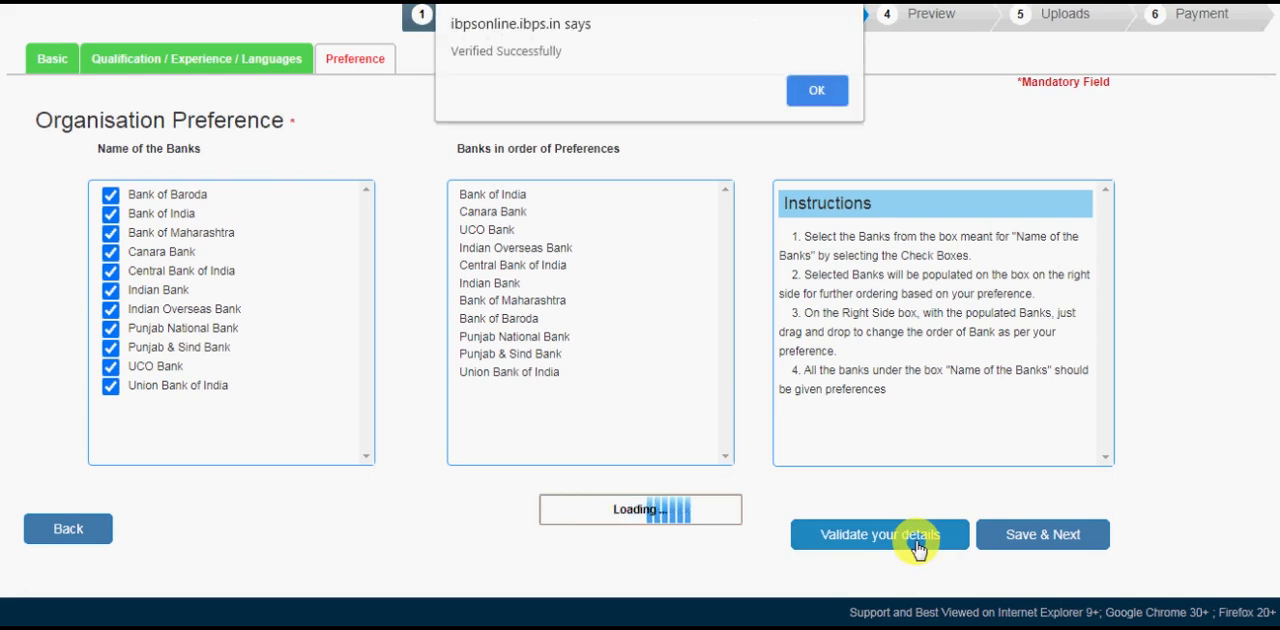
left_click(817, 92)
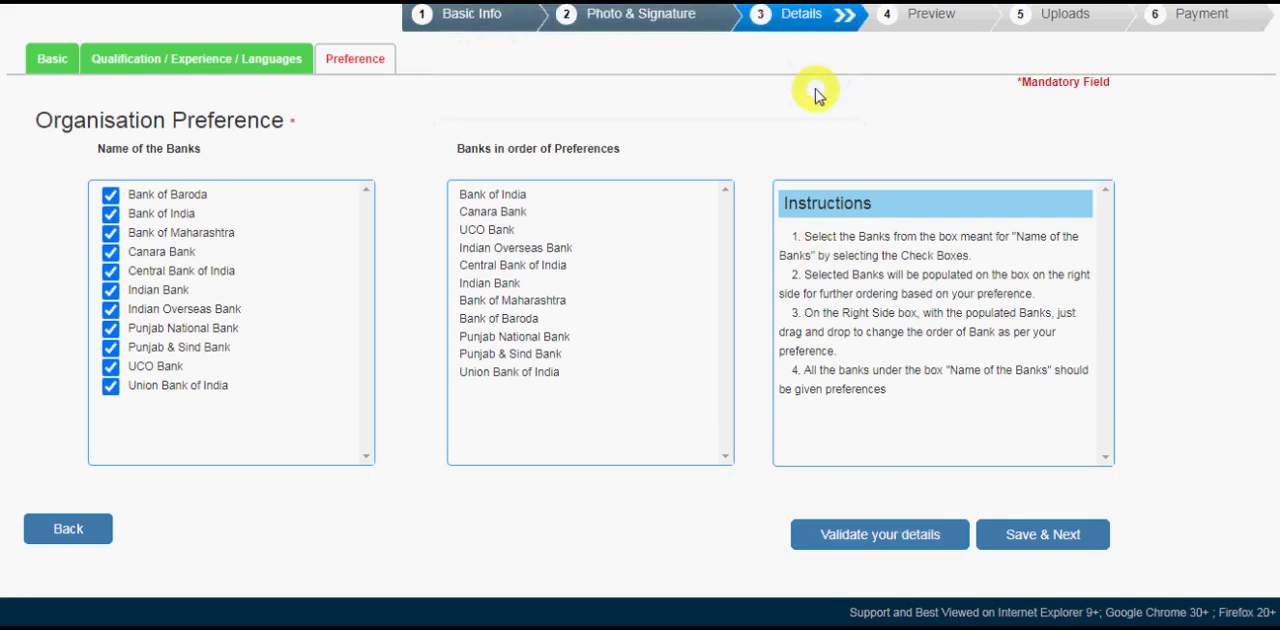
left_click(1045, 535)
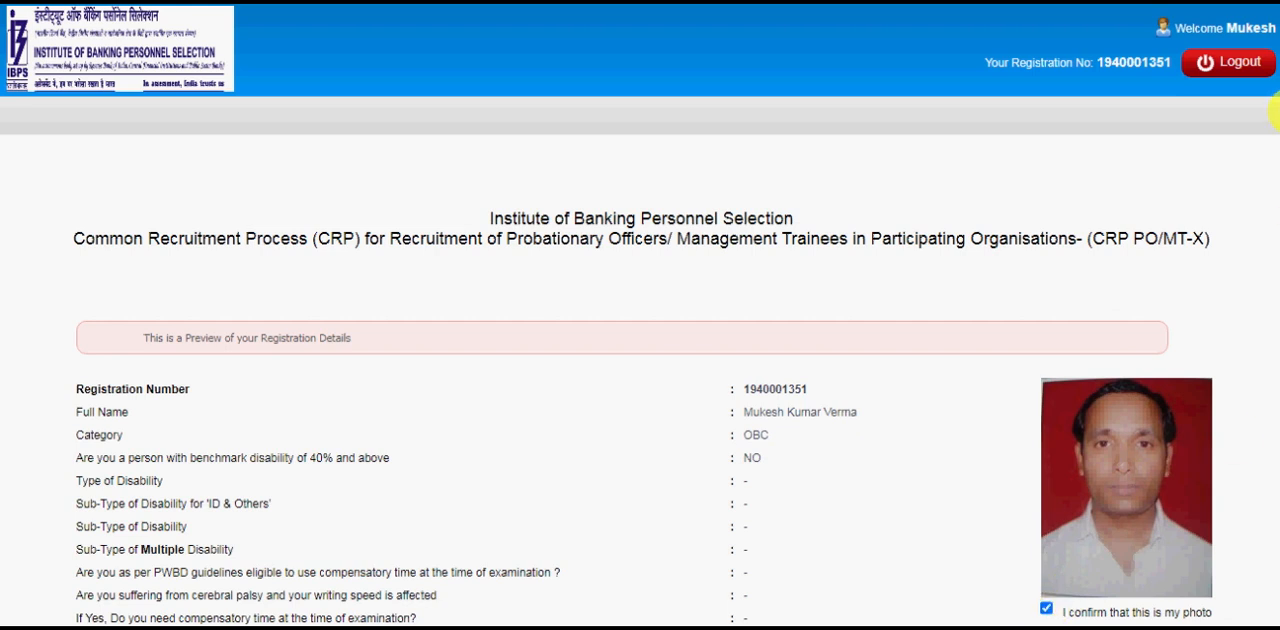
Agree to the declaration, confirm the signature, and make the final submission of the application.
left_click_drag(1279, 113, 1268, 592)
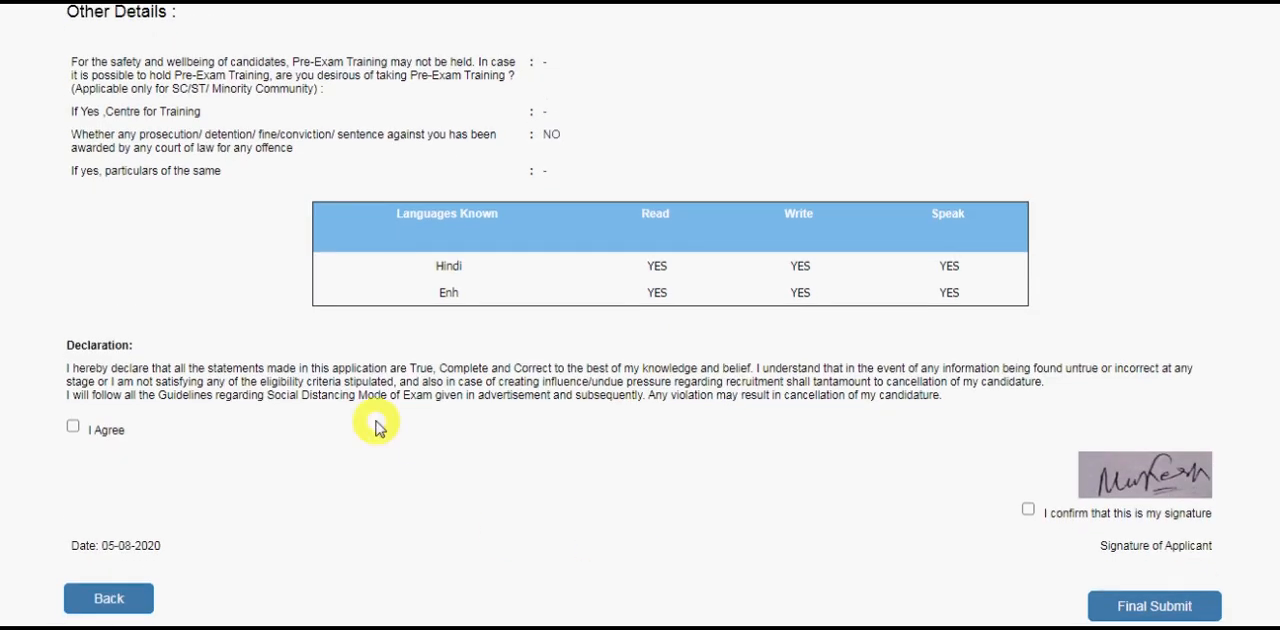
left_click(74, 428)
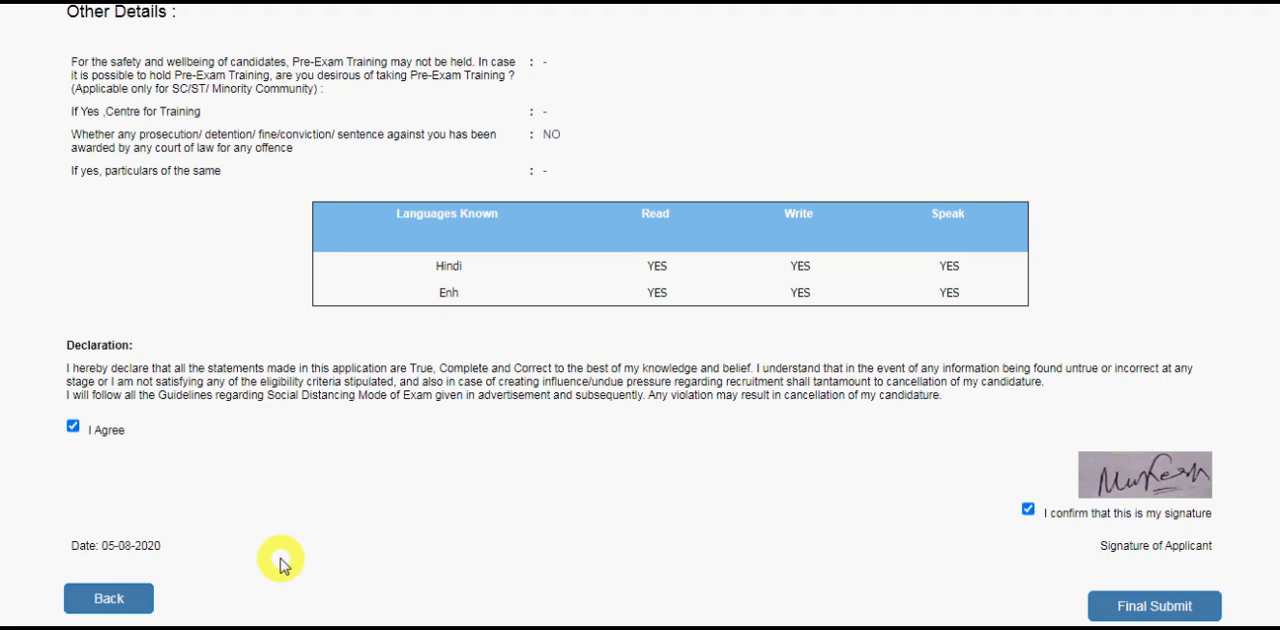
left_click(1163, 606)
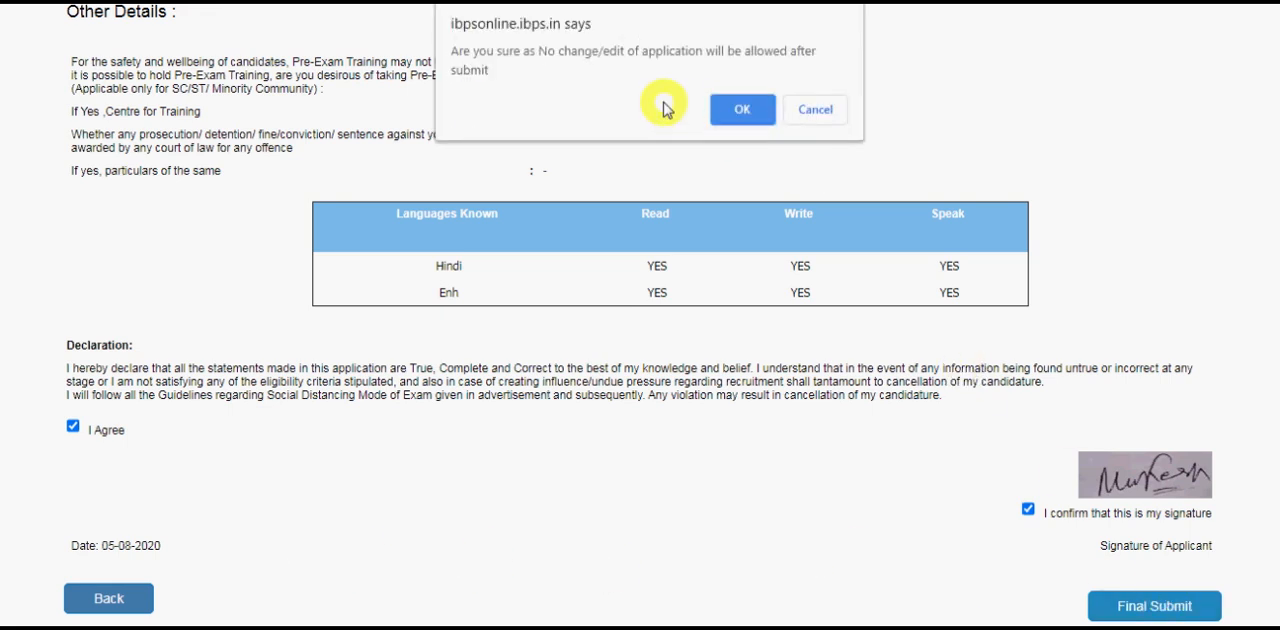
left_click(728, 113)
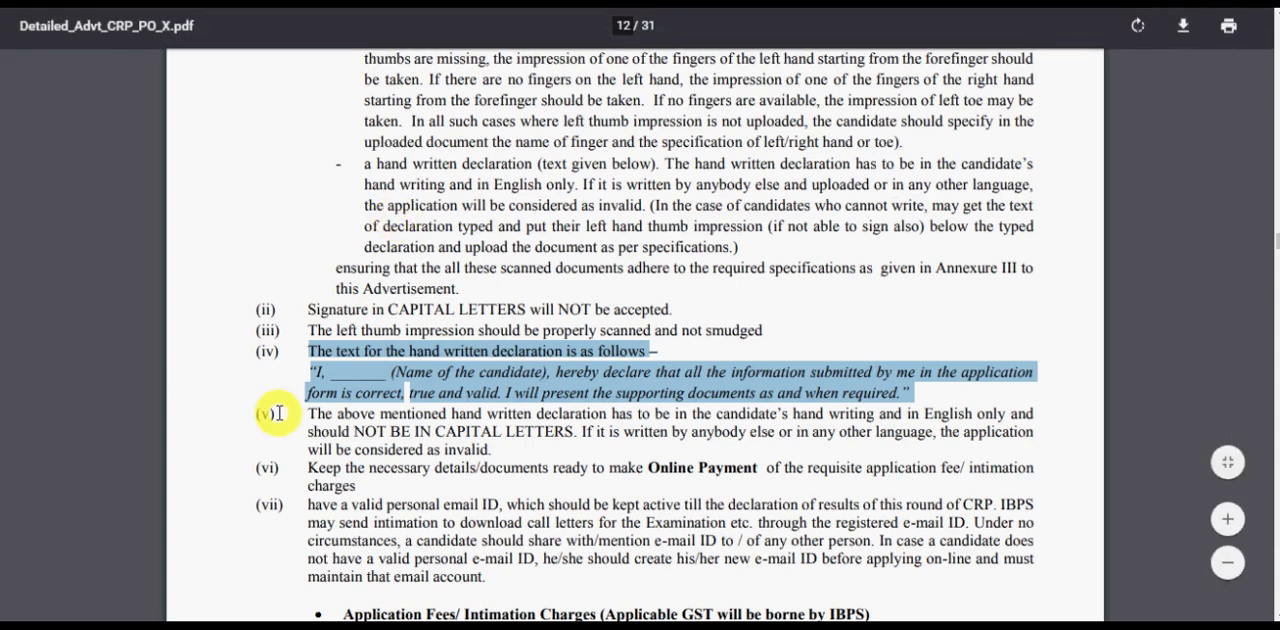
left_click(278, 413)
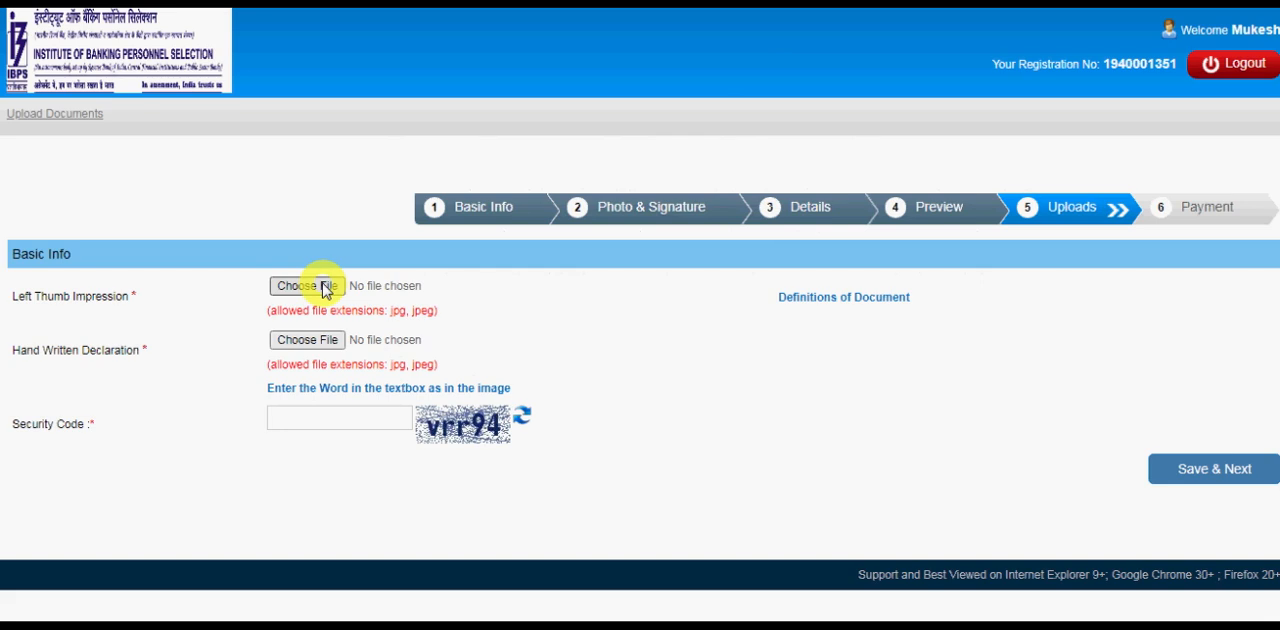
Upload the thumb image from the IBPS folder as the left thumb impression and accept its preview.
left_click(322, 287)
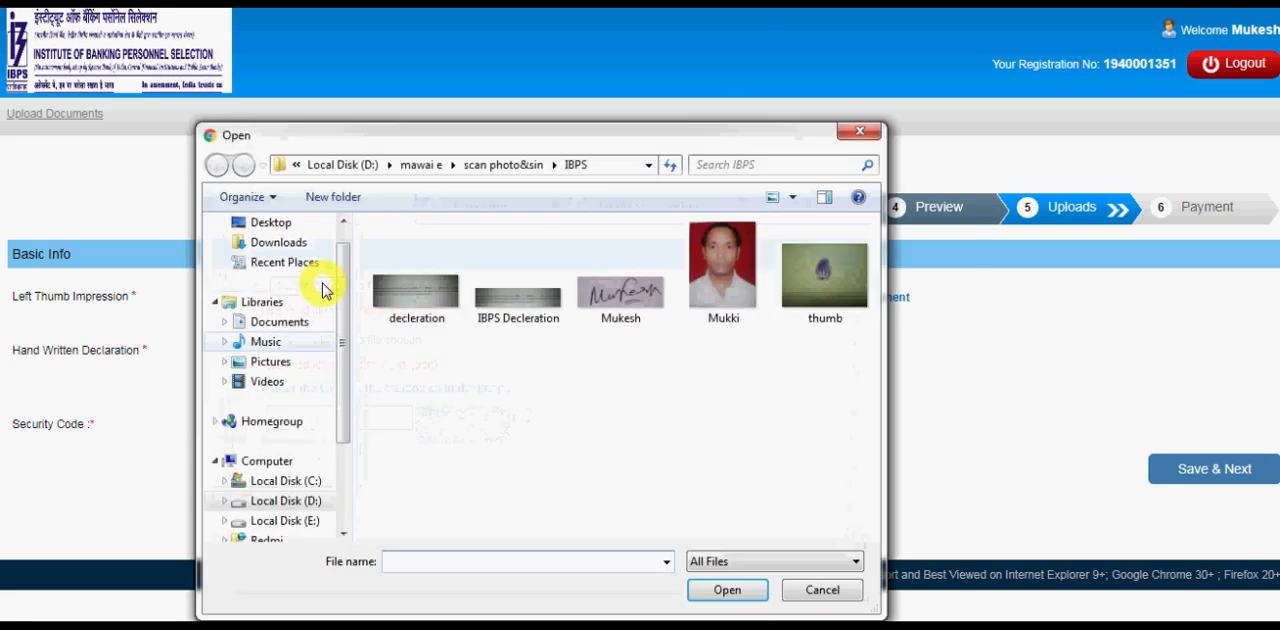
double_click(847, 287)
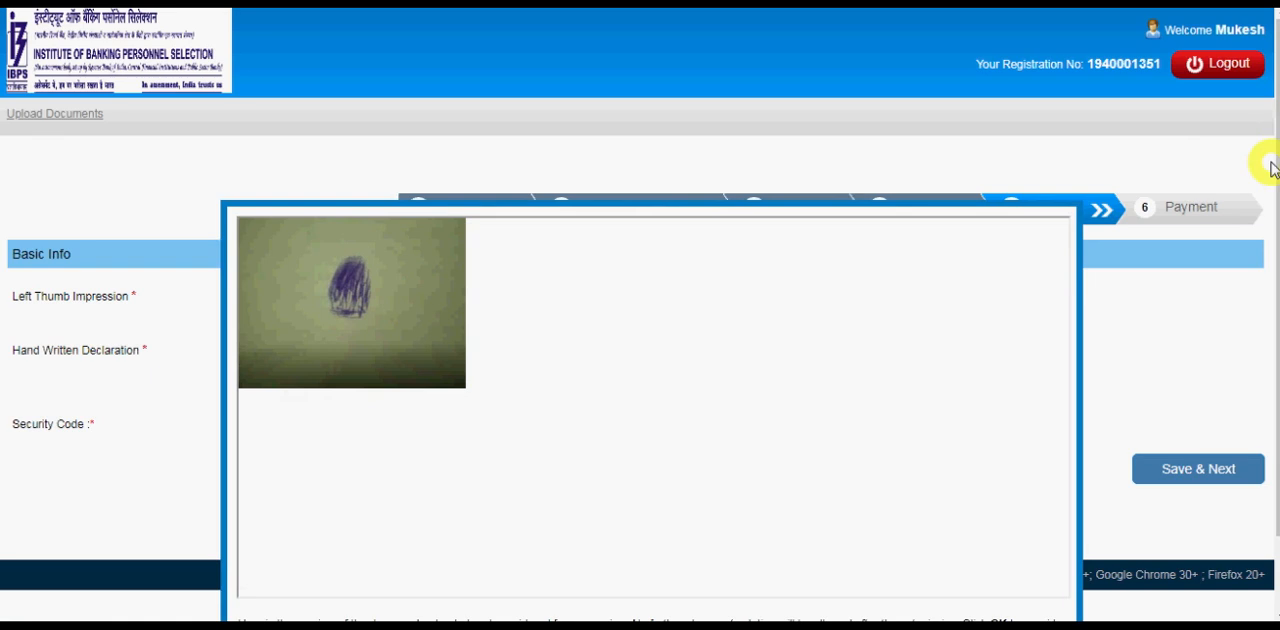
left_click_drag(1271, 159, 1271, 162)
scroll(1271, 165, "down", 2)
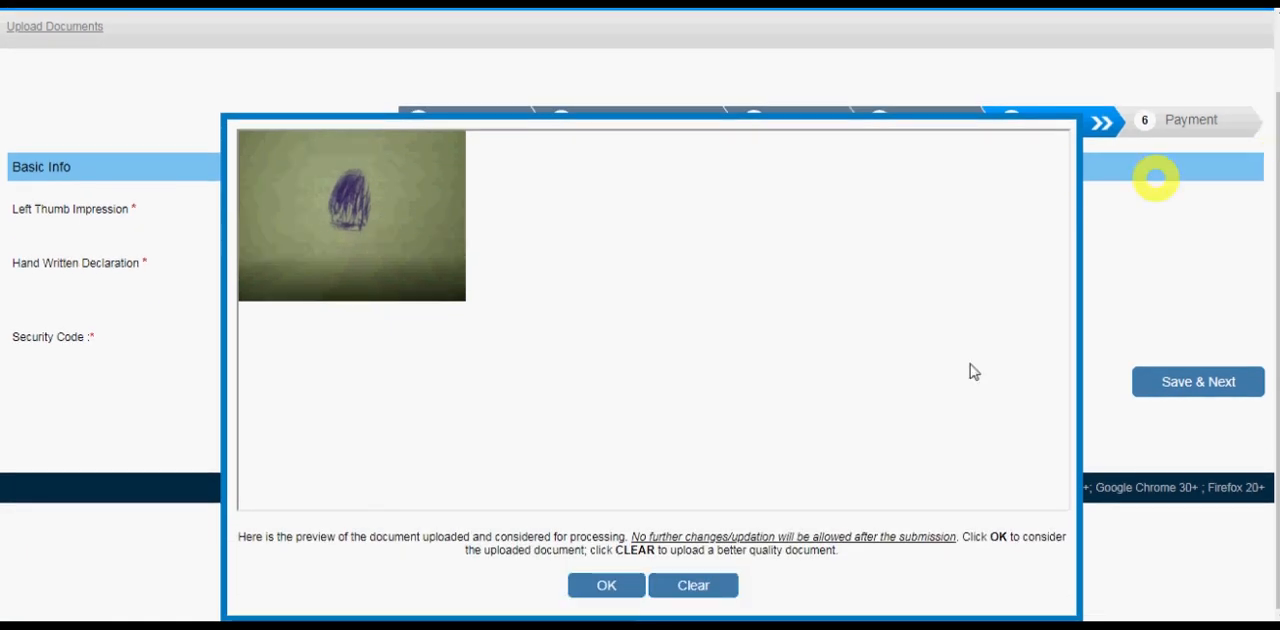
left_click(625, 586)
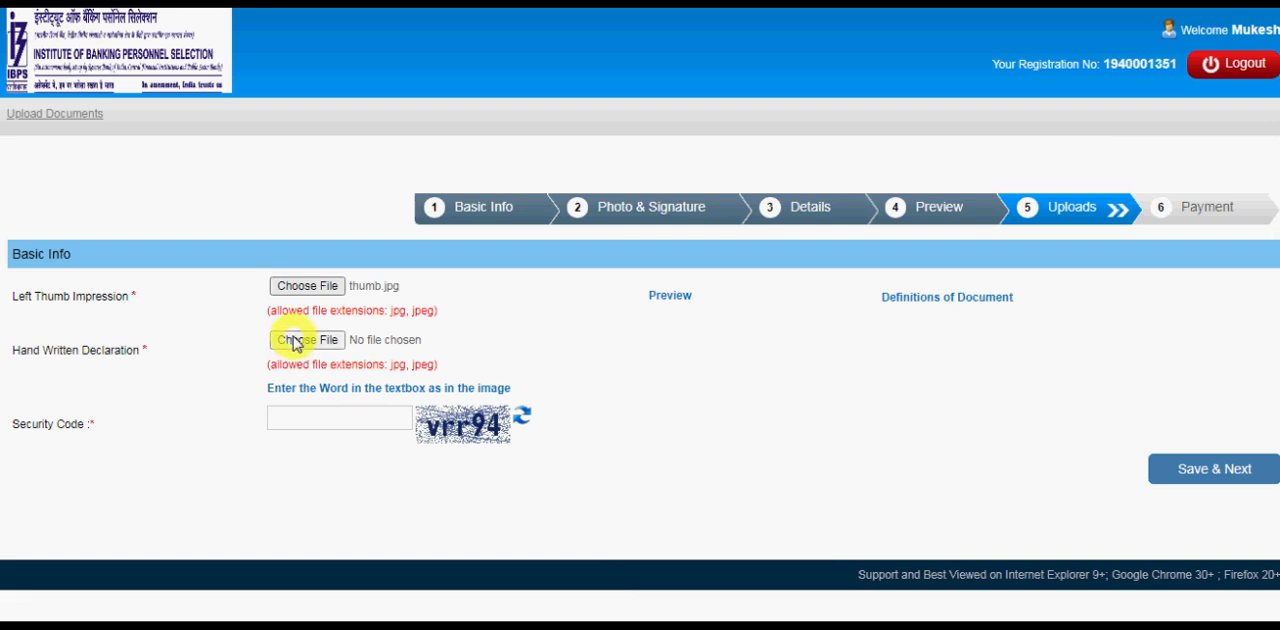
Upload the declaration image as the hand written declaration and accept its preview.
left_click(295, 342)
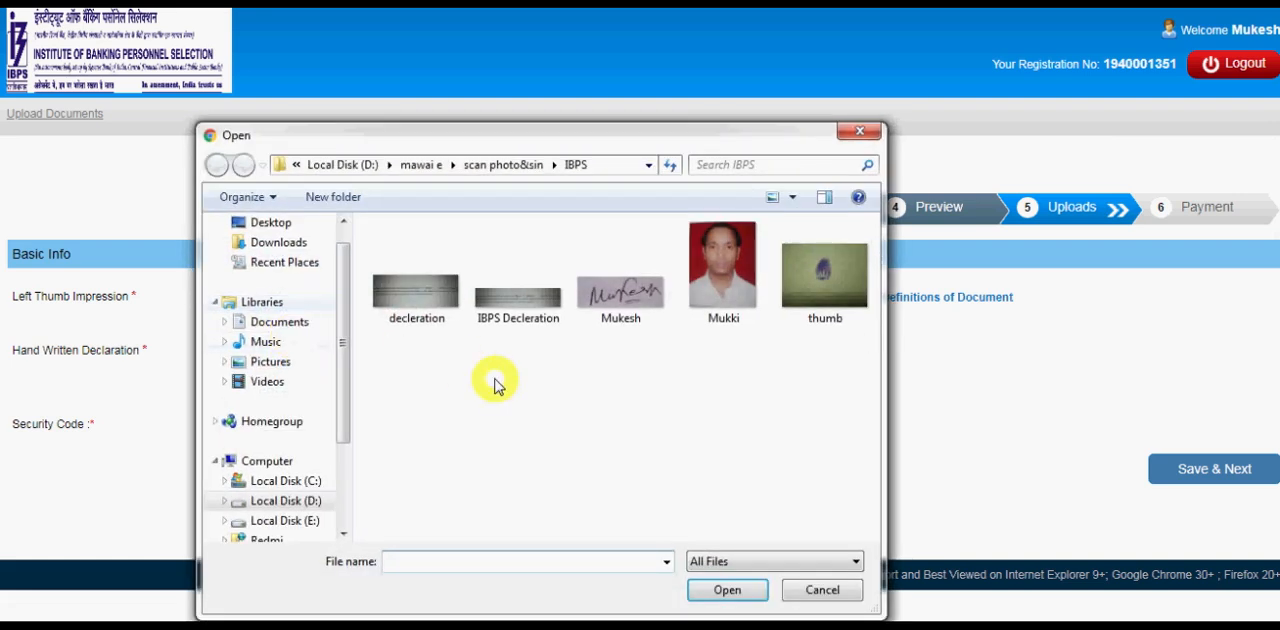
double_click(515, 313)
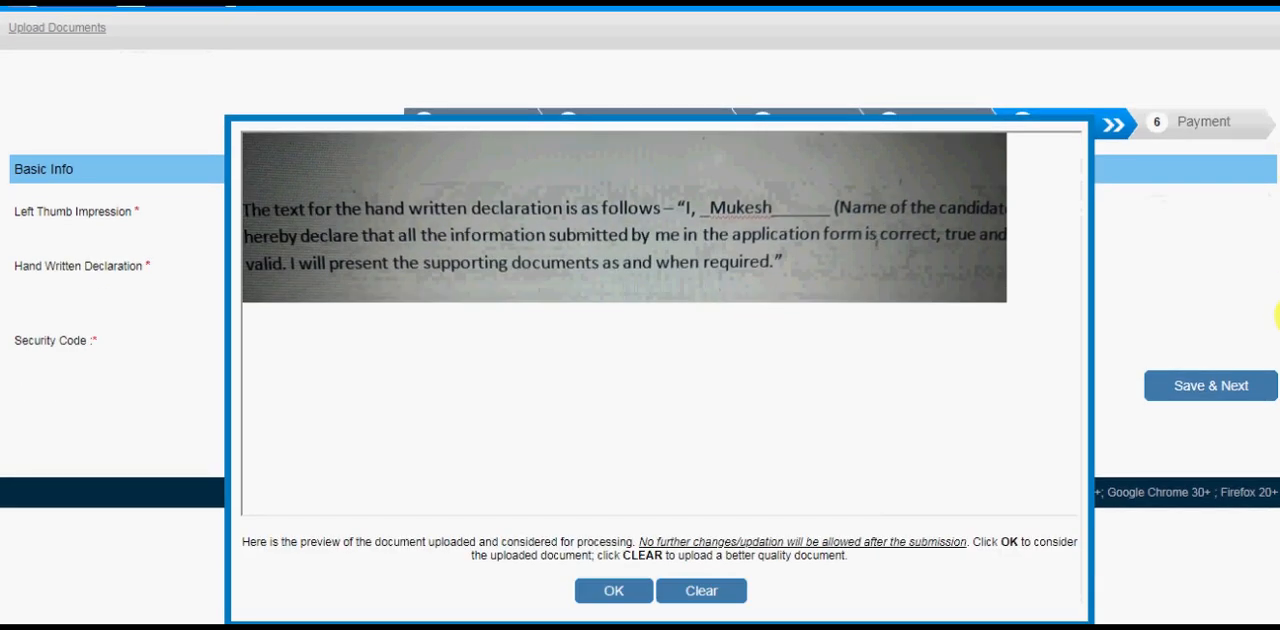
left_click(634, 591)
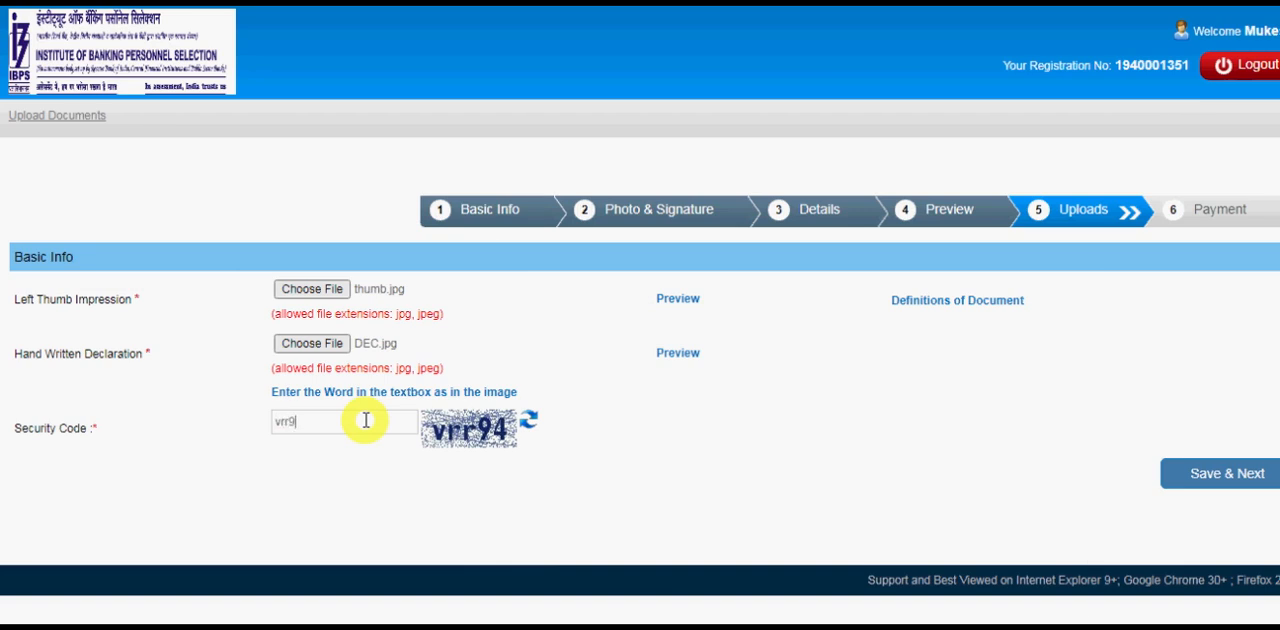
Enter the security code from the image, save the uploaded documents, and confirm that the entered data is correct.
left_click(366, 420)
type("vrr94")
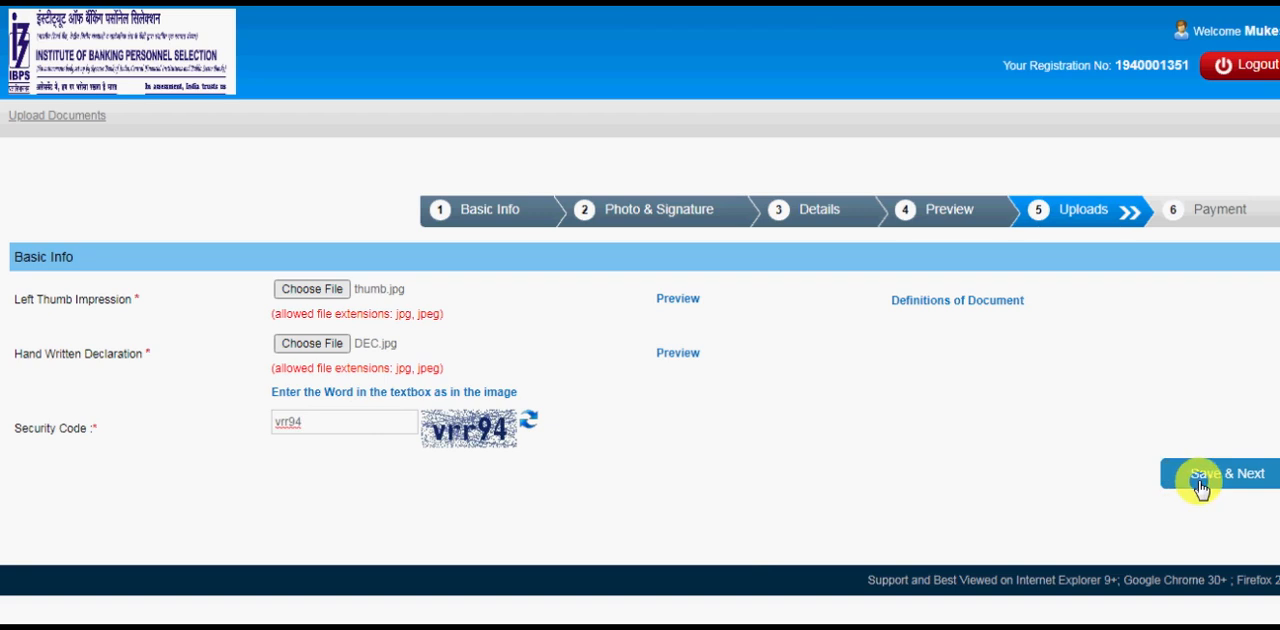
left_click(1200, 487)
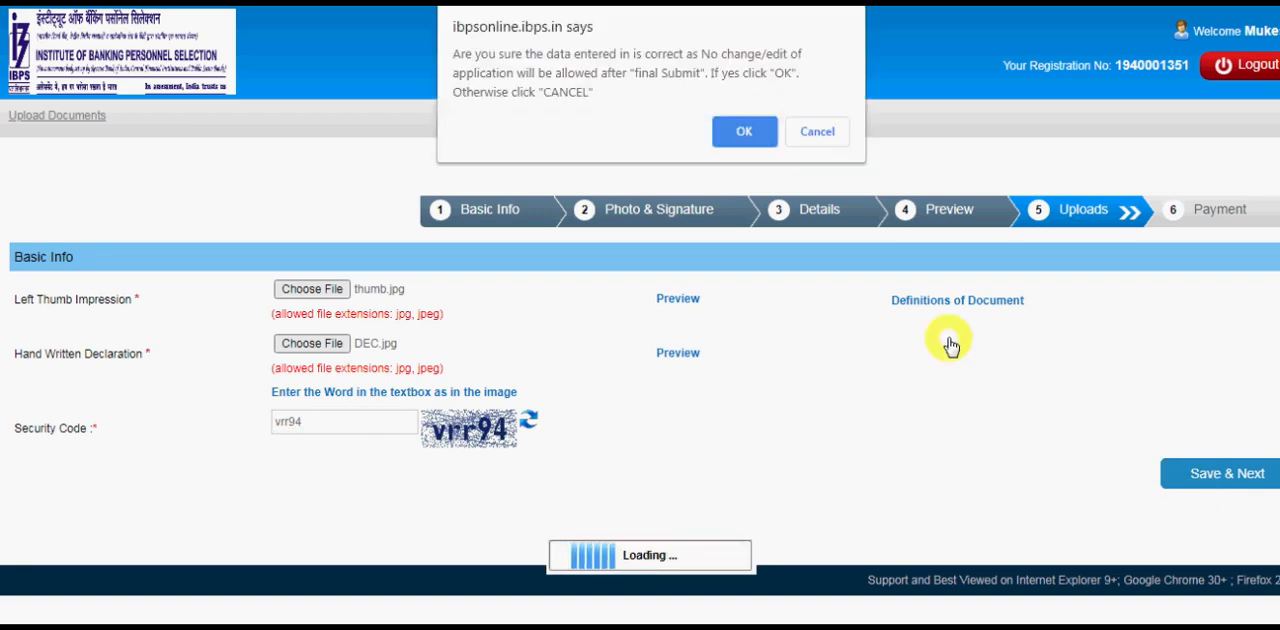
left_click(742, 135)
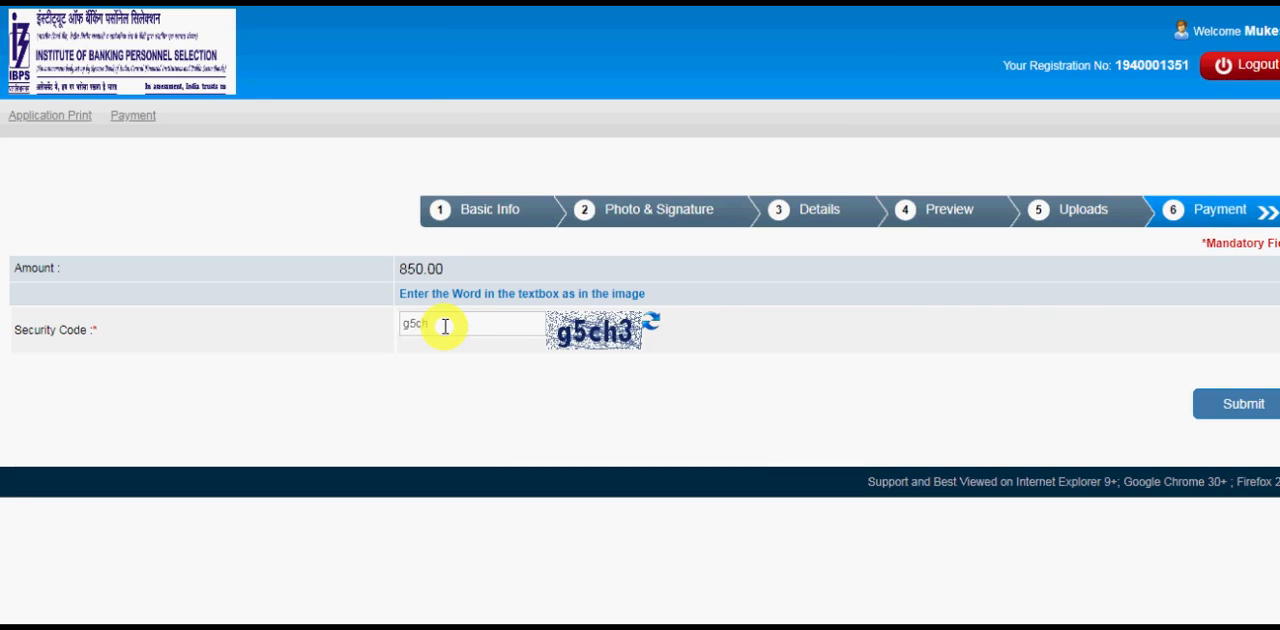
Submit the application fee payment request, confirm it, and choose Debit Card as the payment method.
left_click(1236, 405)
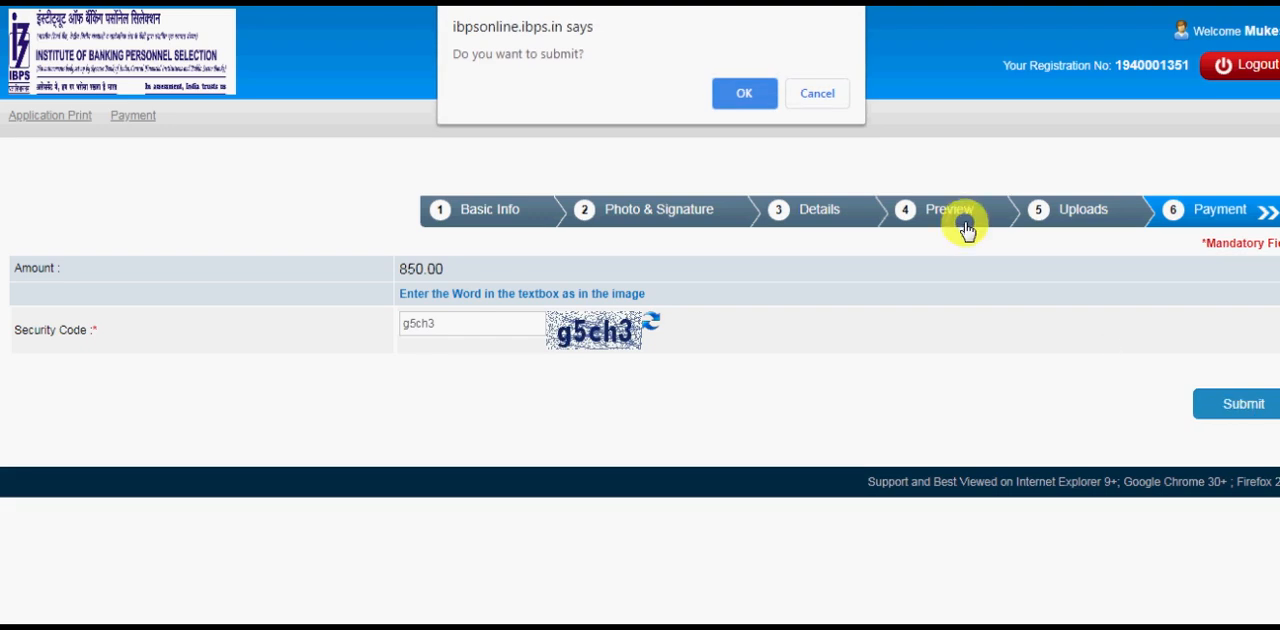
left_click(738, 92)
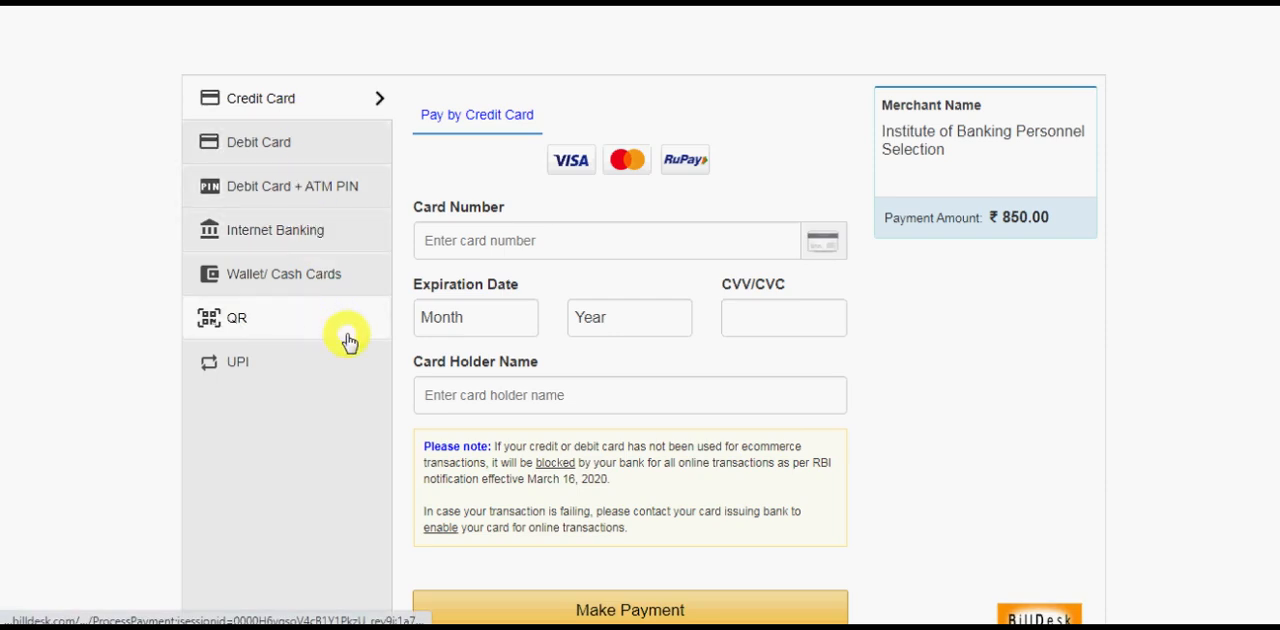
left_click(355, 150)
Try to enter the debit card number for the fee payment and dismiss the resulting alert.
left_click(455, 243)
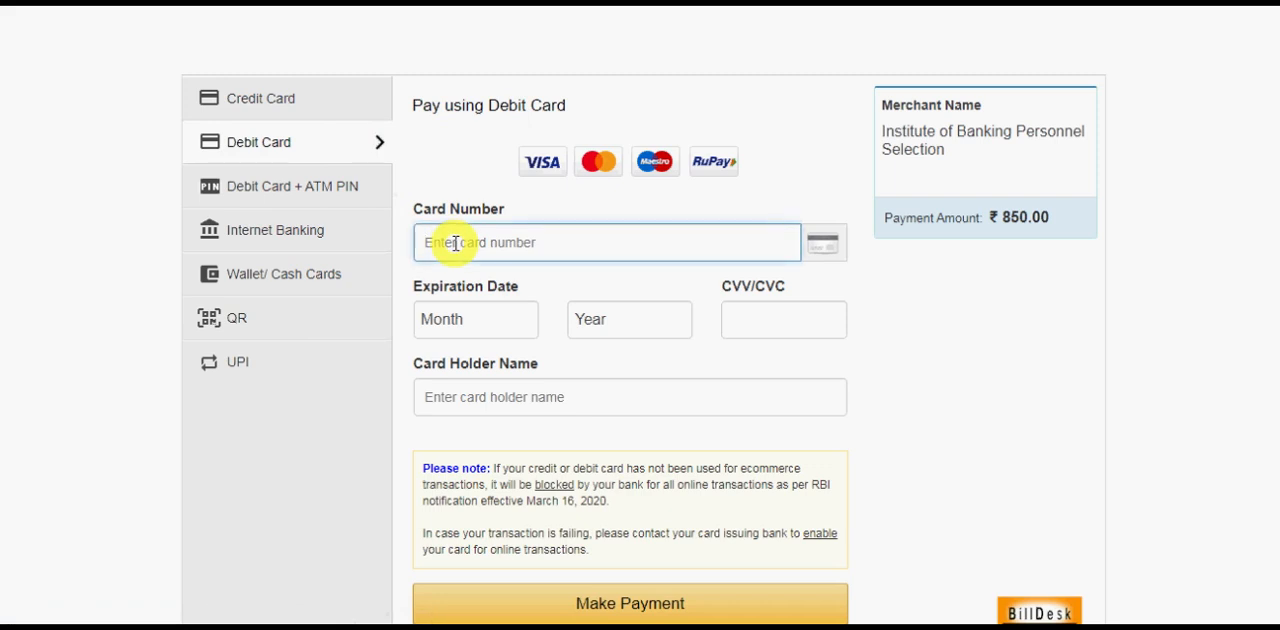
type("898989")
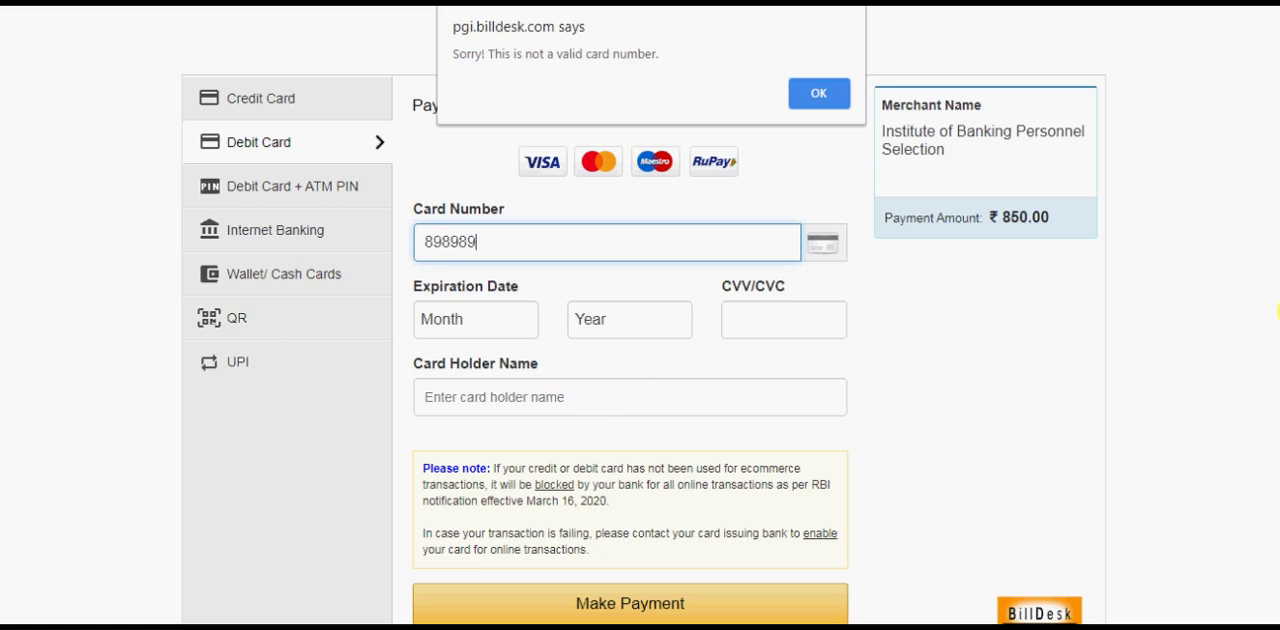
left_click(815, 89)
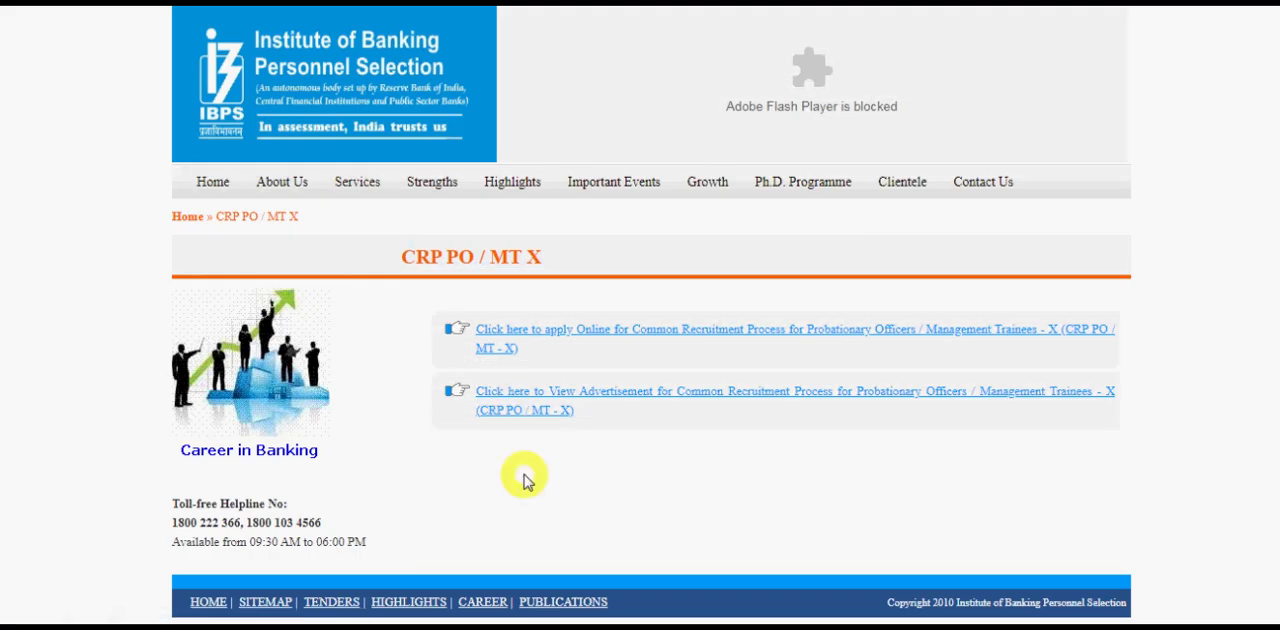
Open the online application page for CRP PO/MT-X from the IBPS website.
left_click(520, 338)
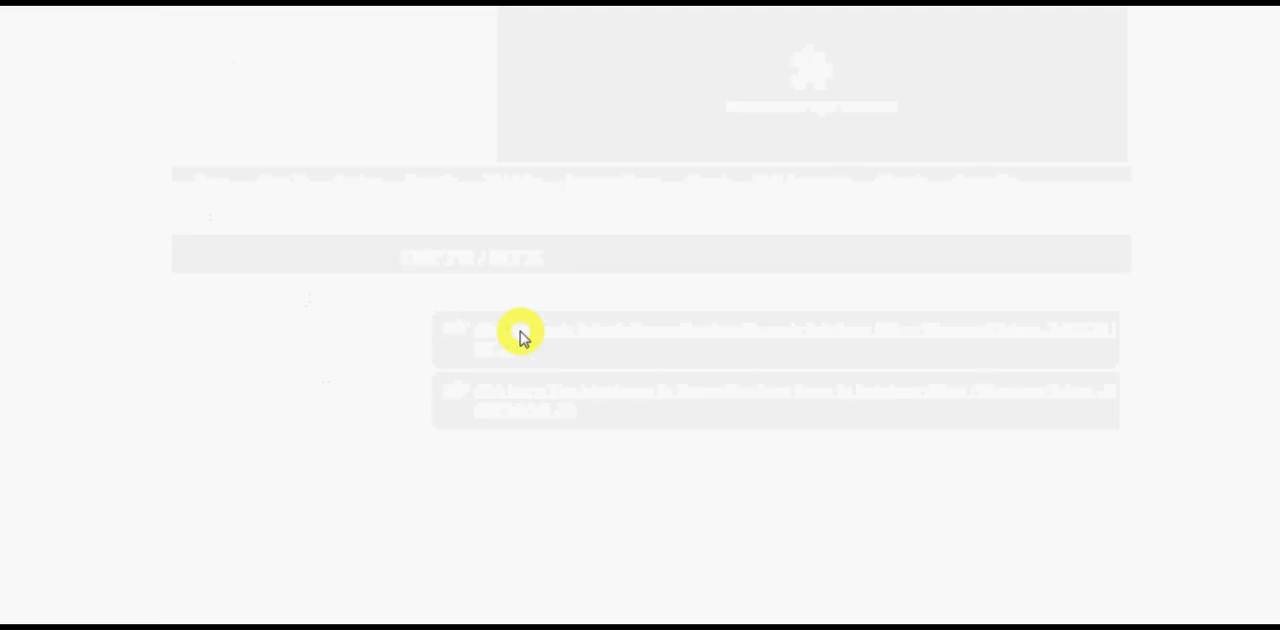